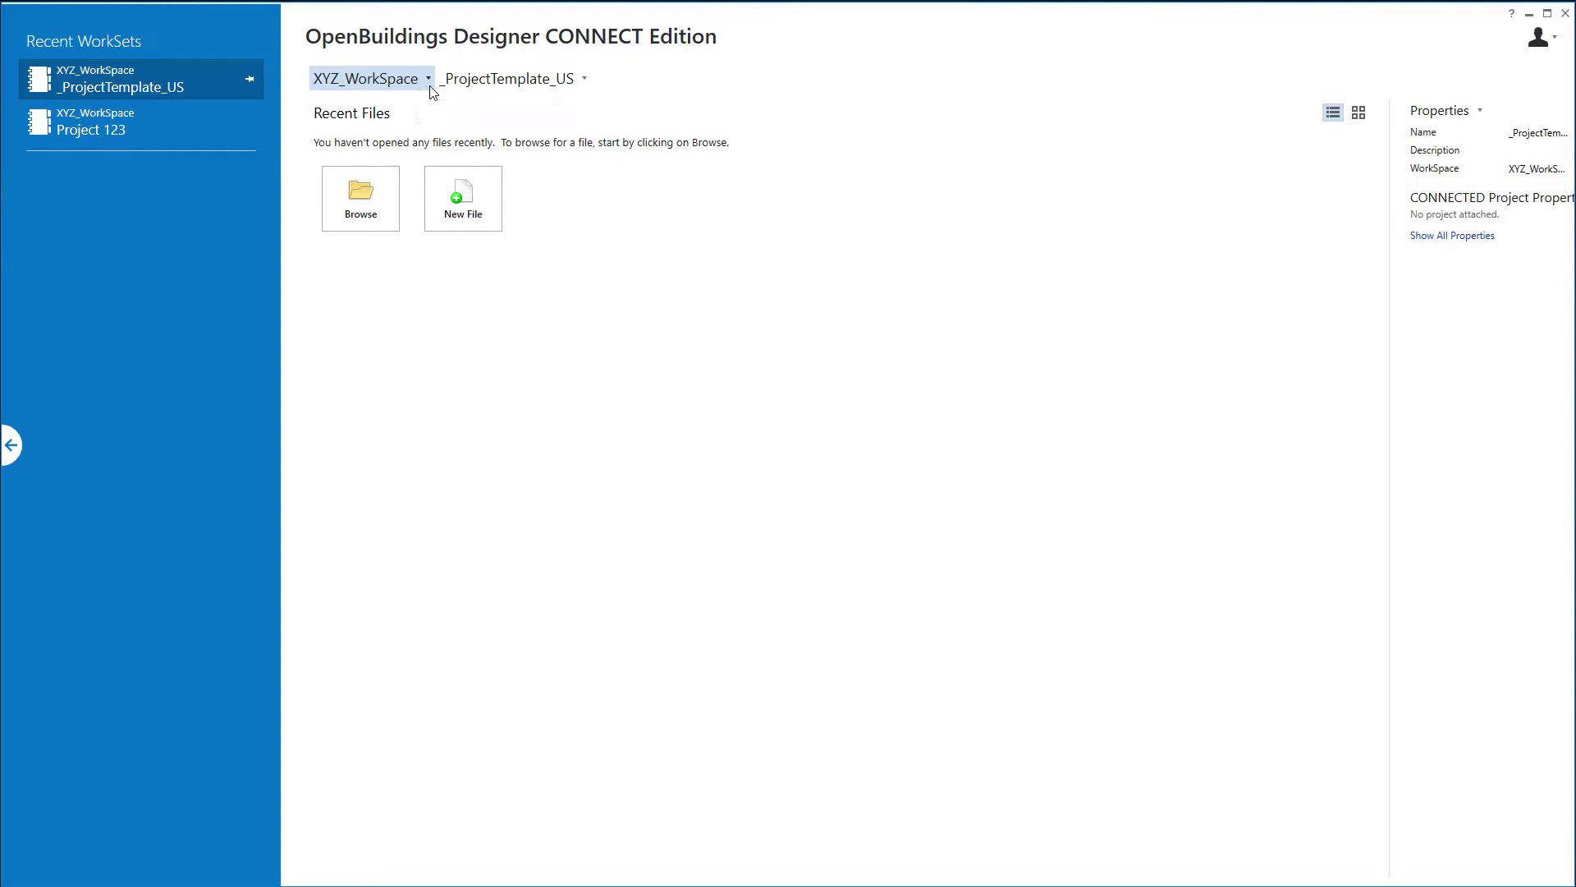
- With XYZ_WorkSpace active, start a new file in W:\CE_Configuration\WorkSpaces\XYZ_WorkSpace\Standards\Dgnlib
left_click(428, 84)
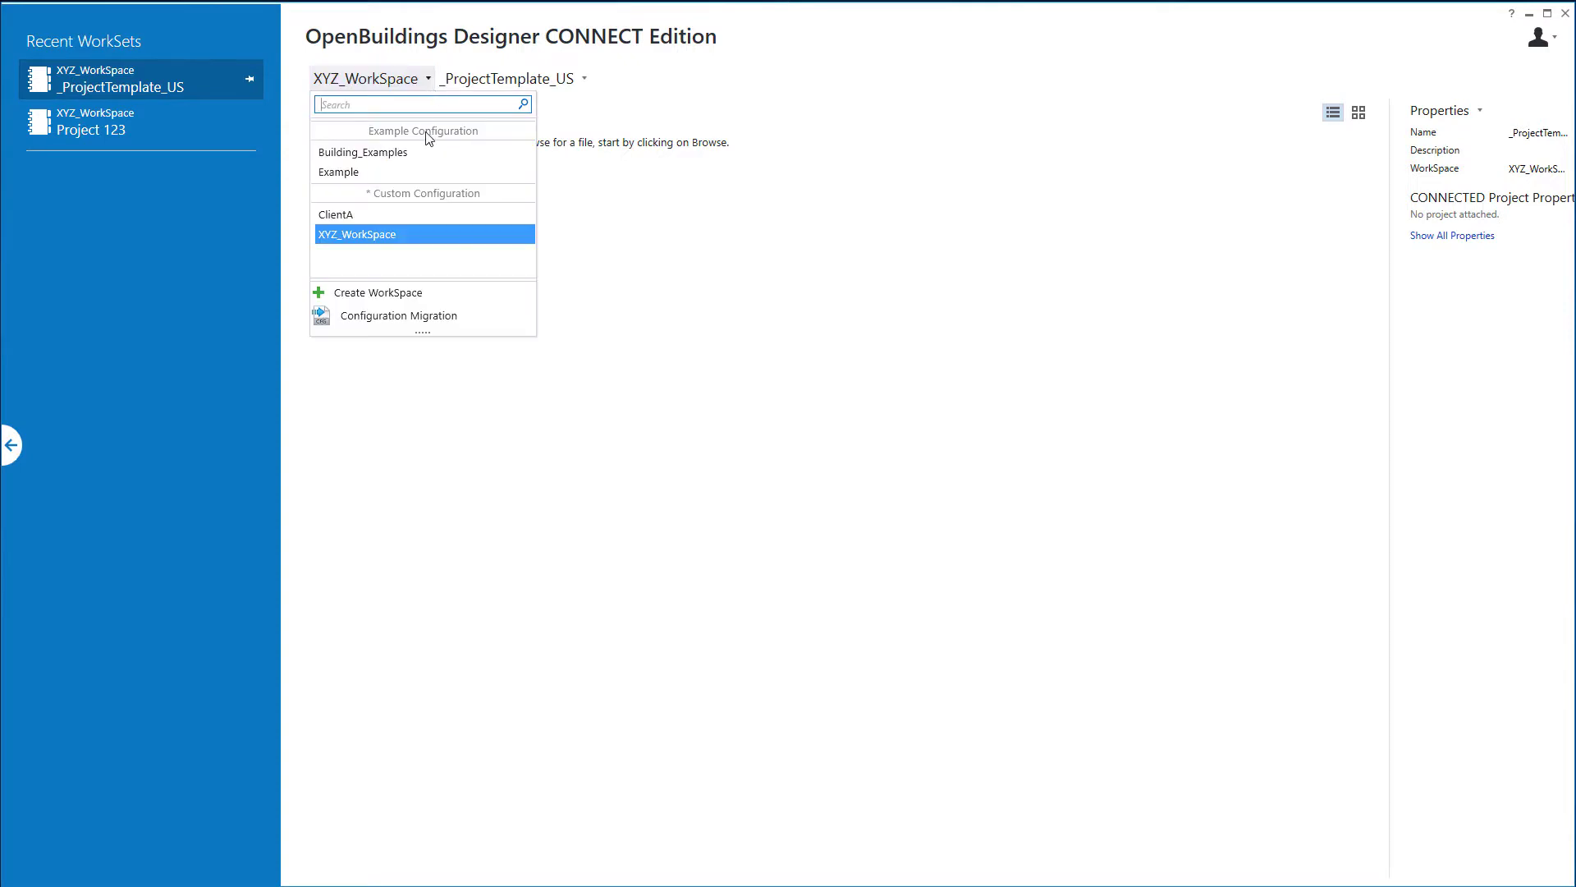
left_click(427, 233)
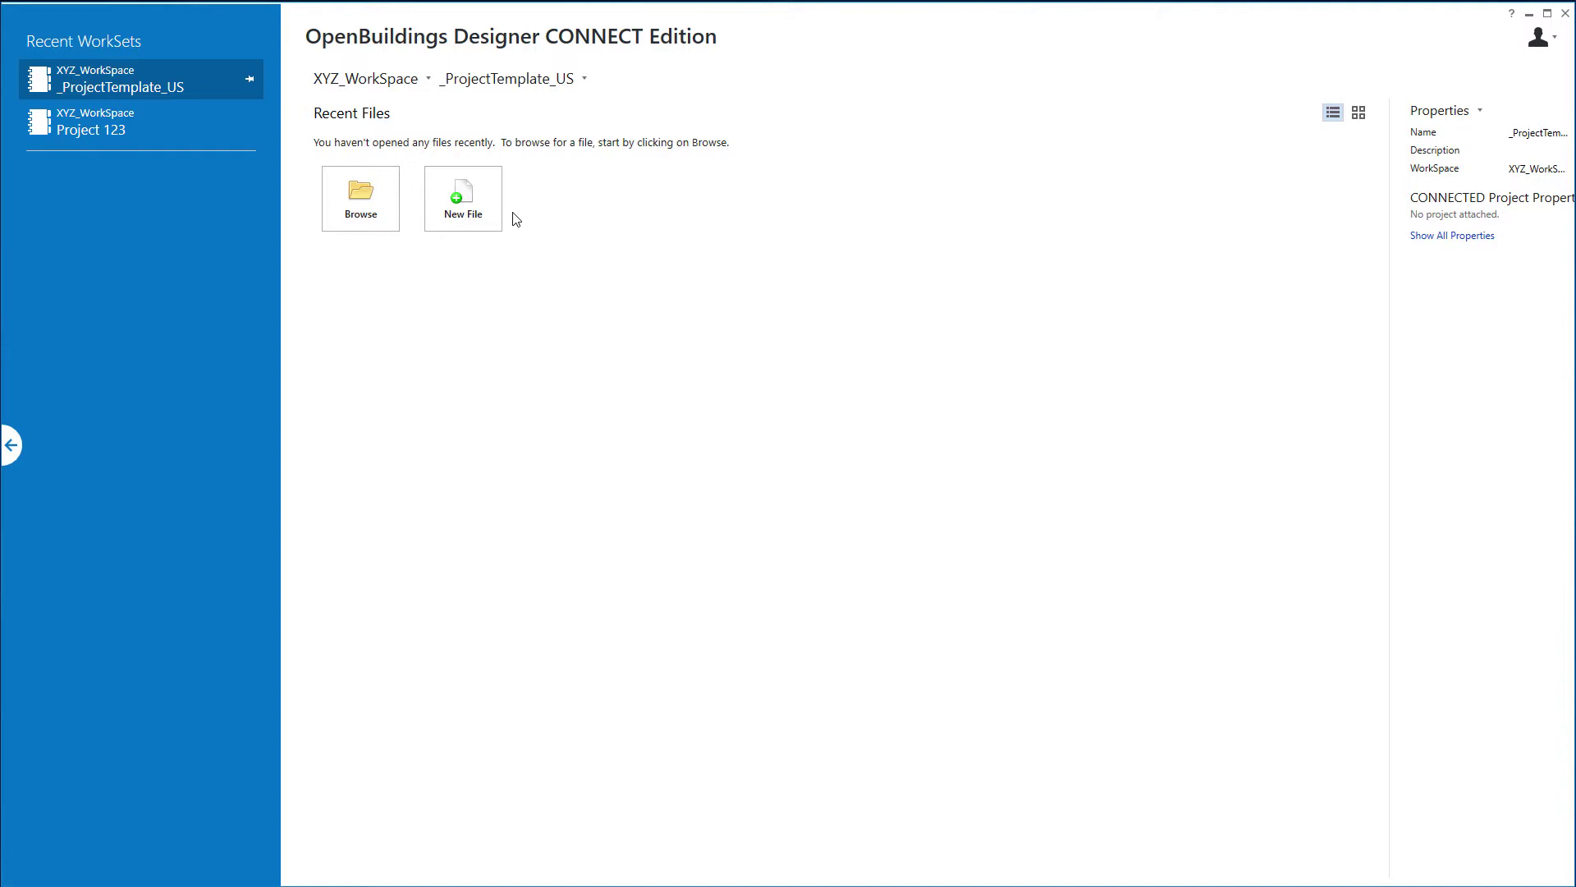
left_click(488, 218)
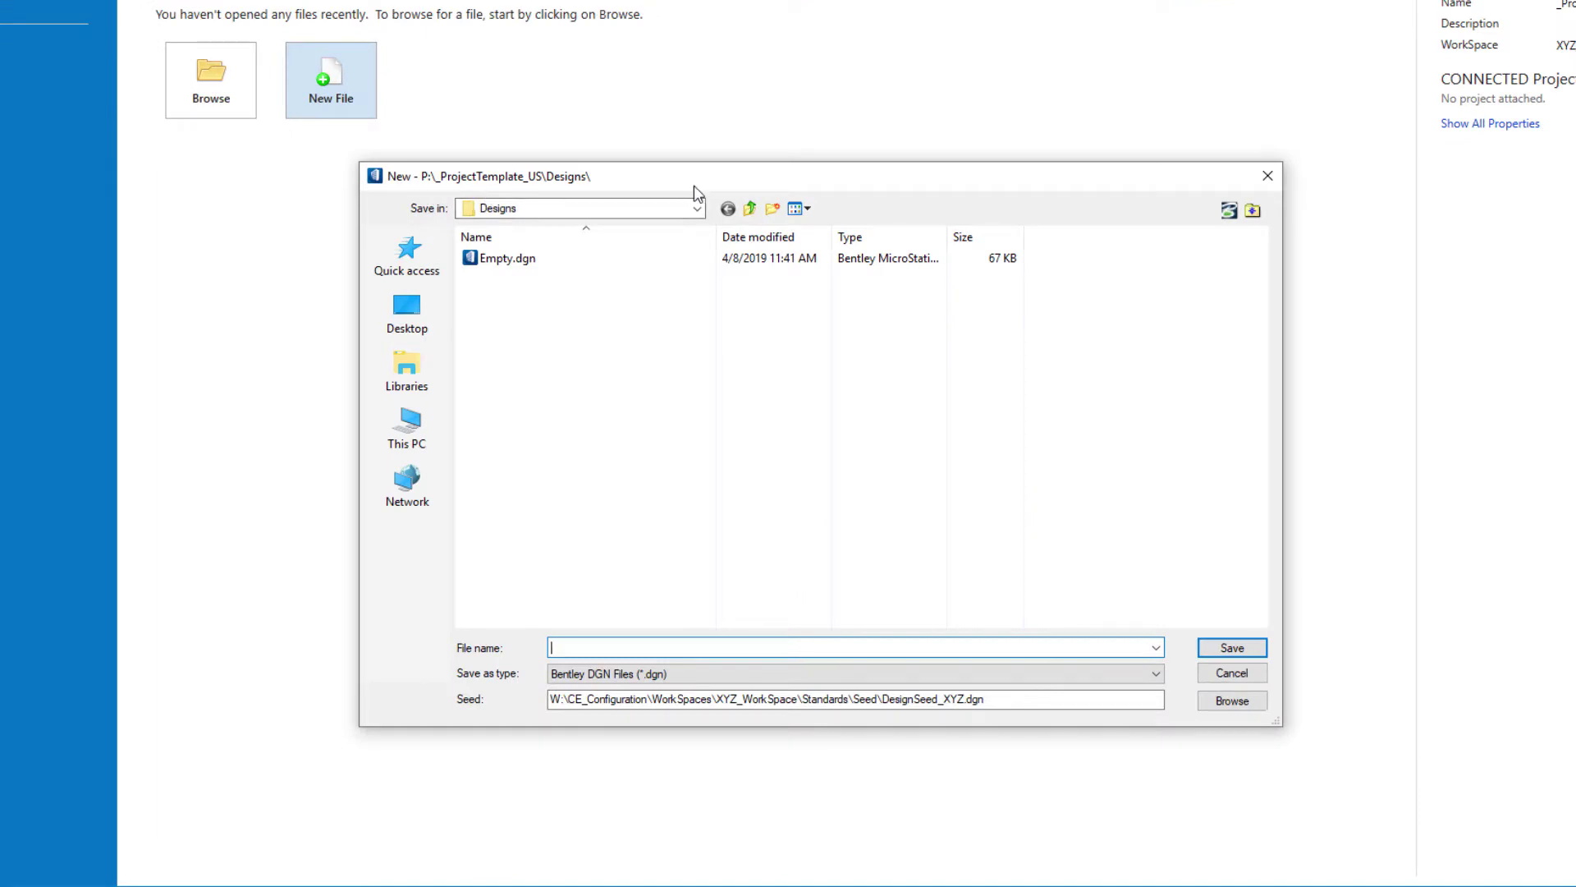
left_click(697, 208)
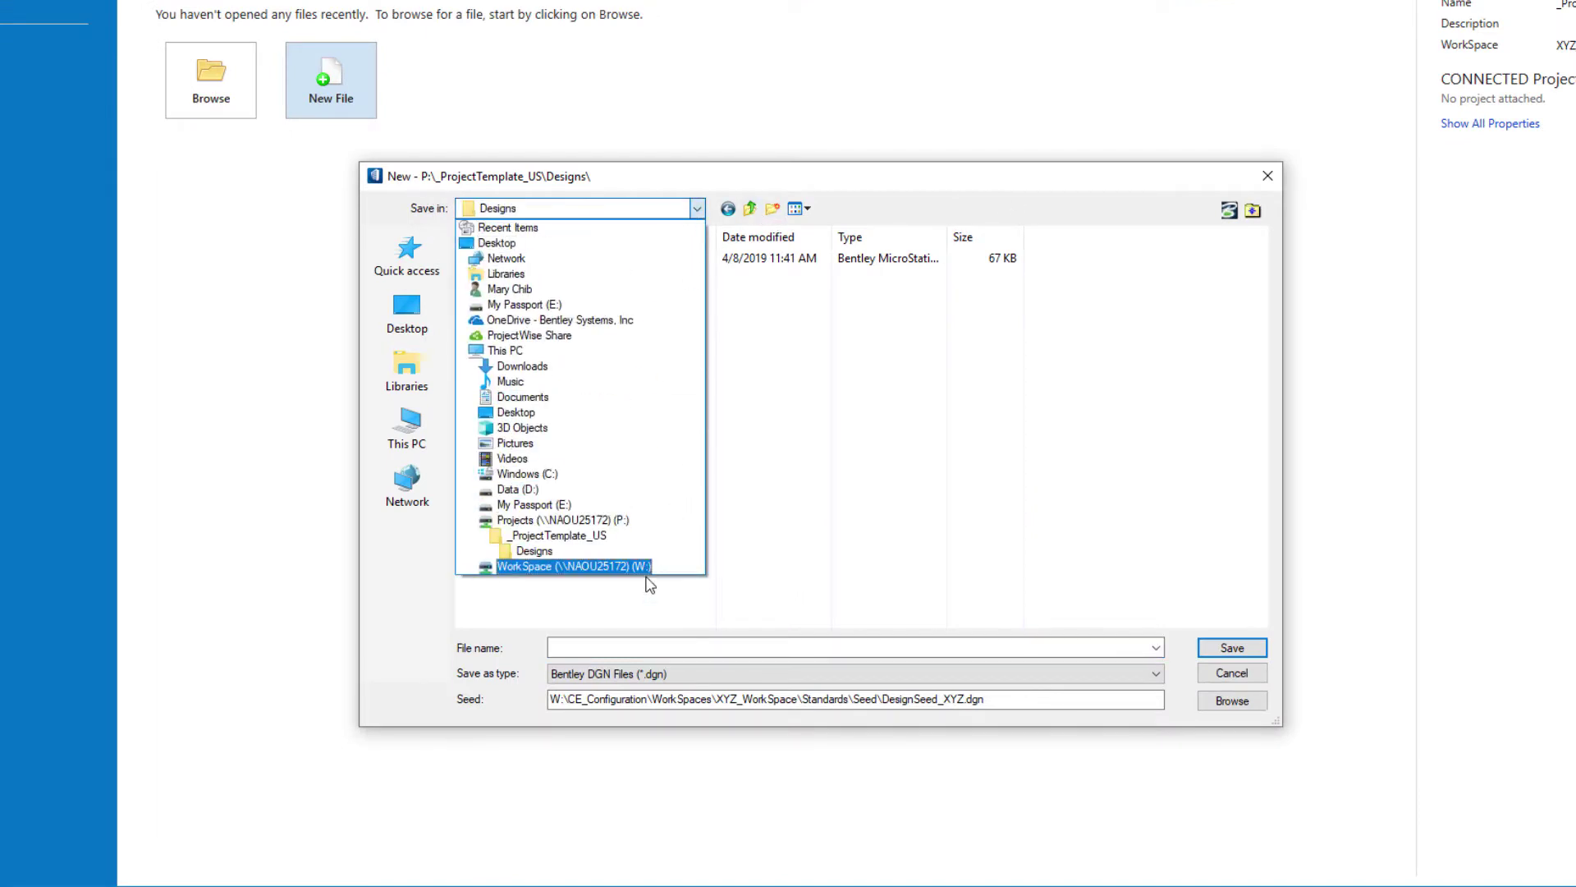
left_click(645, 579)
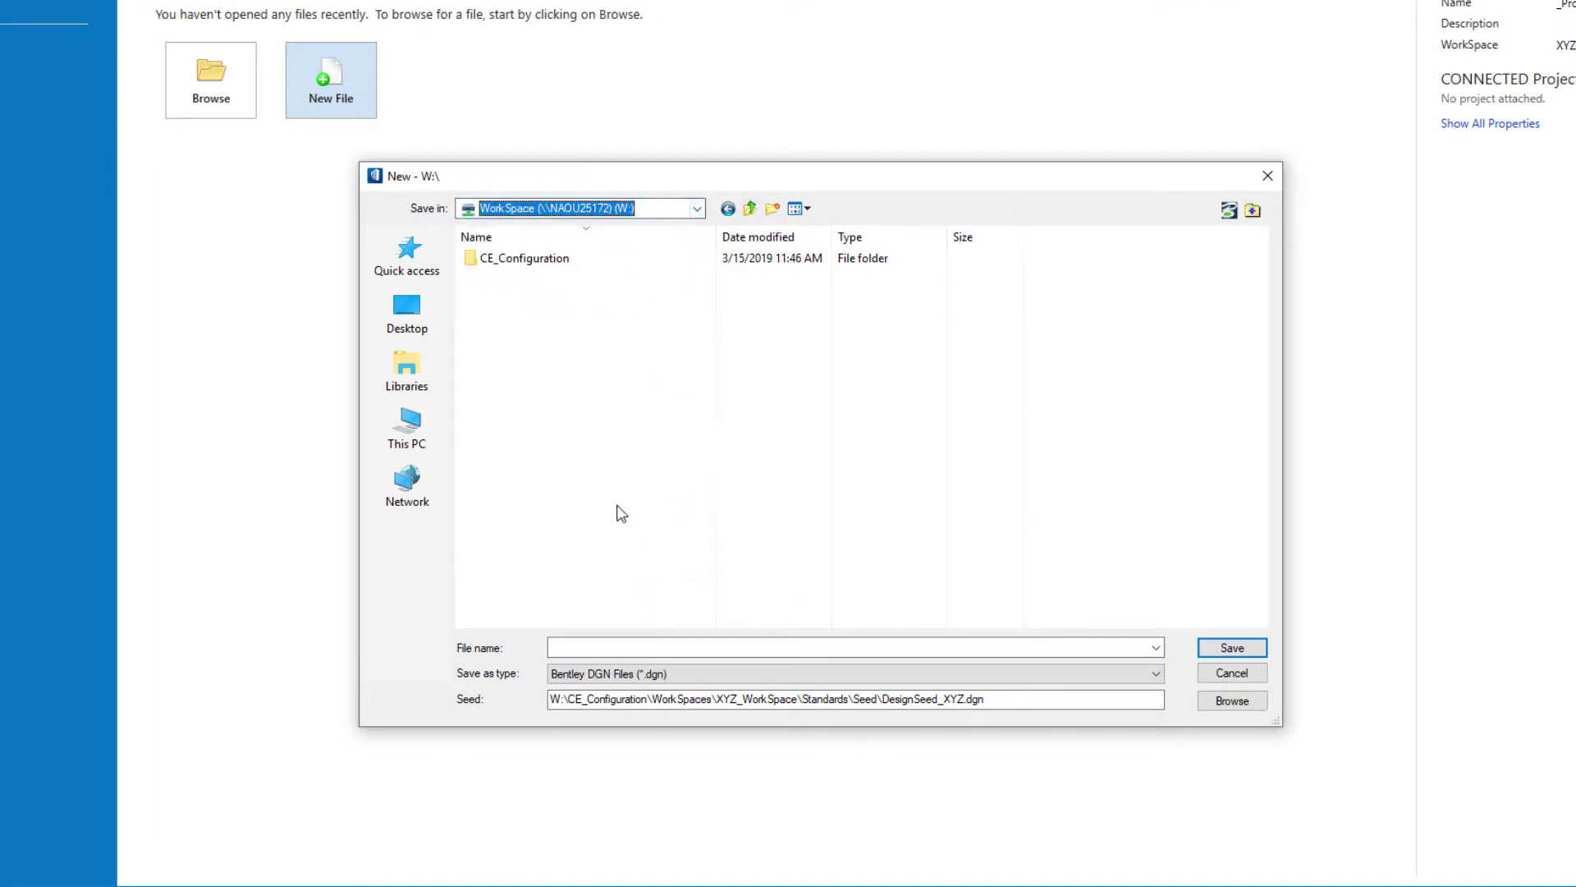
double_click(524, 261)
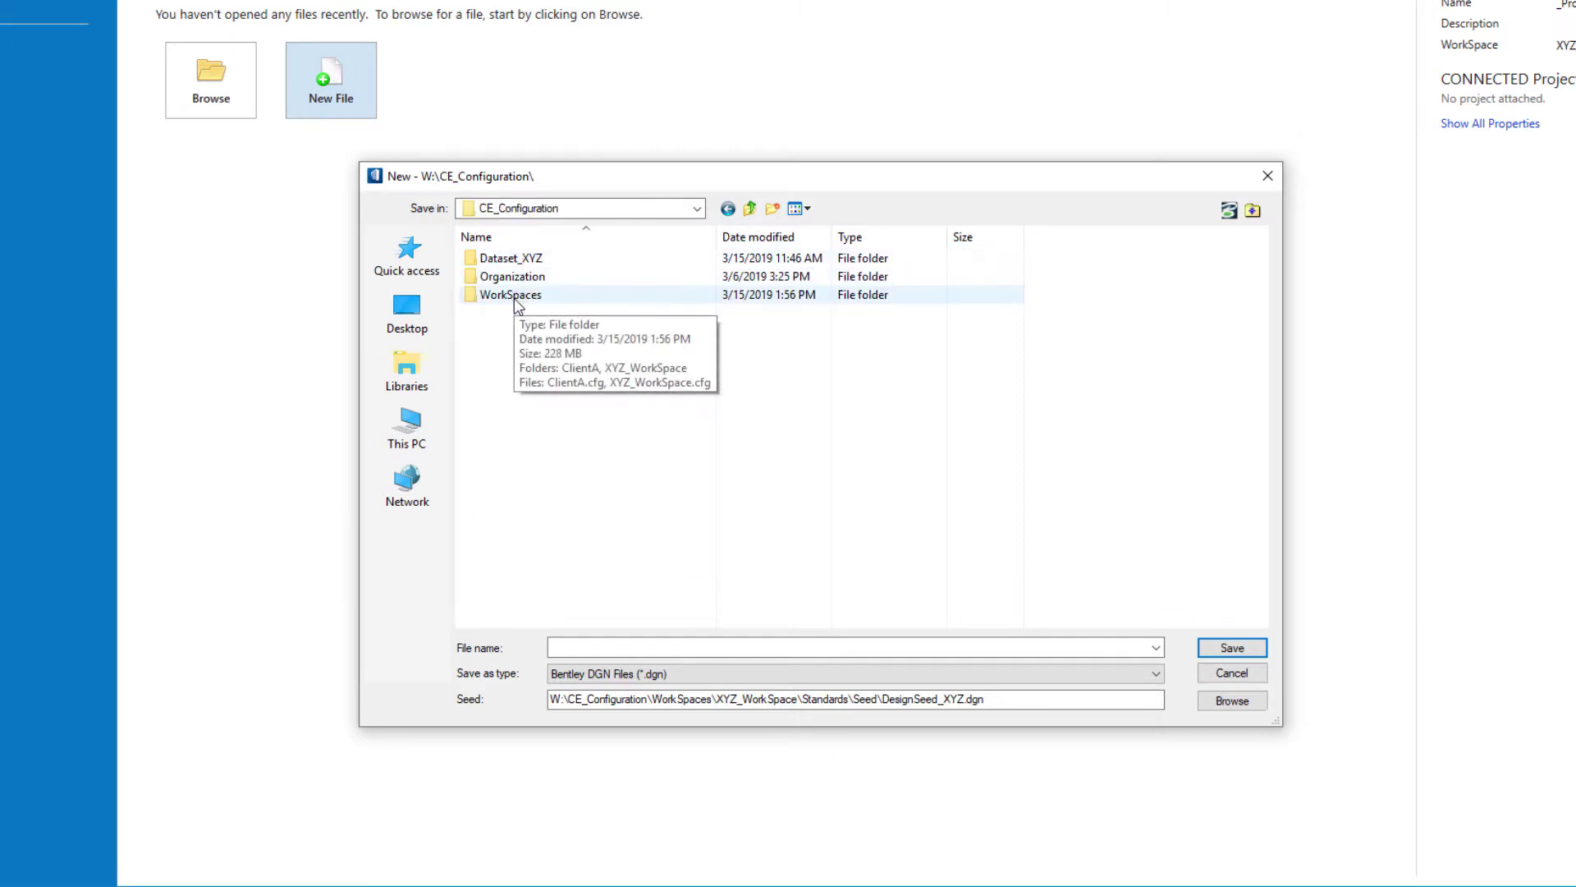
double_click(516, 296)
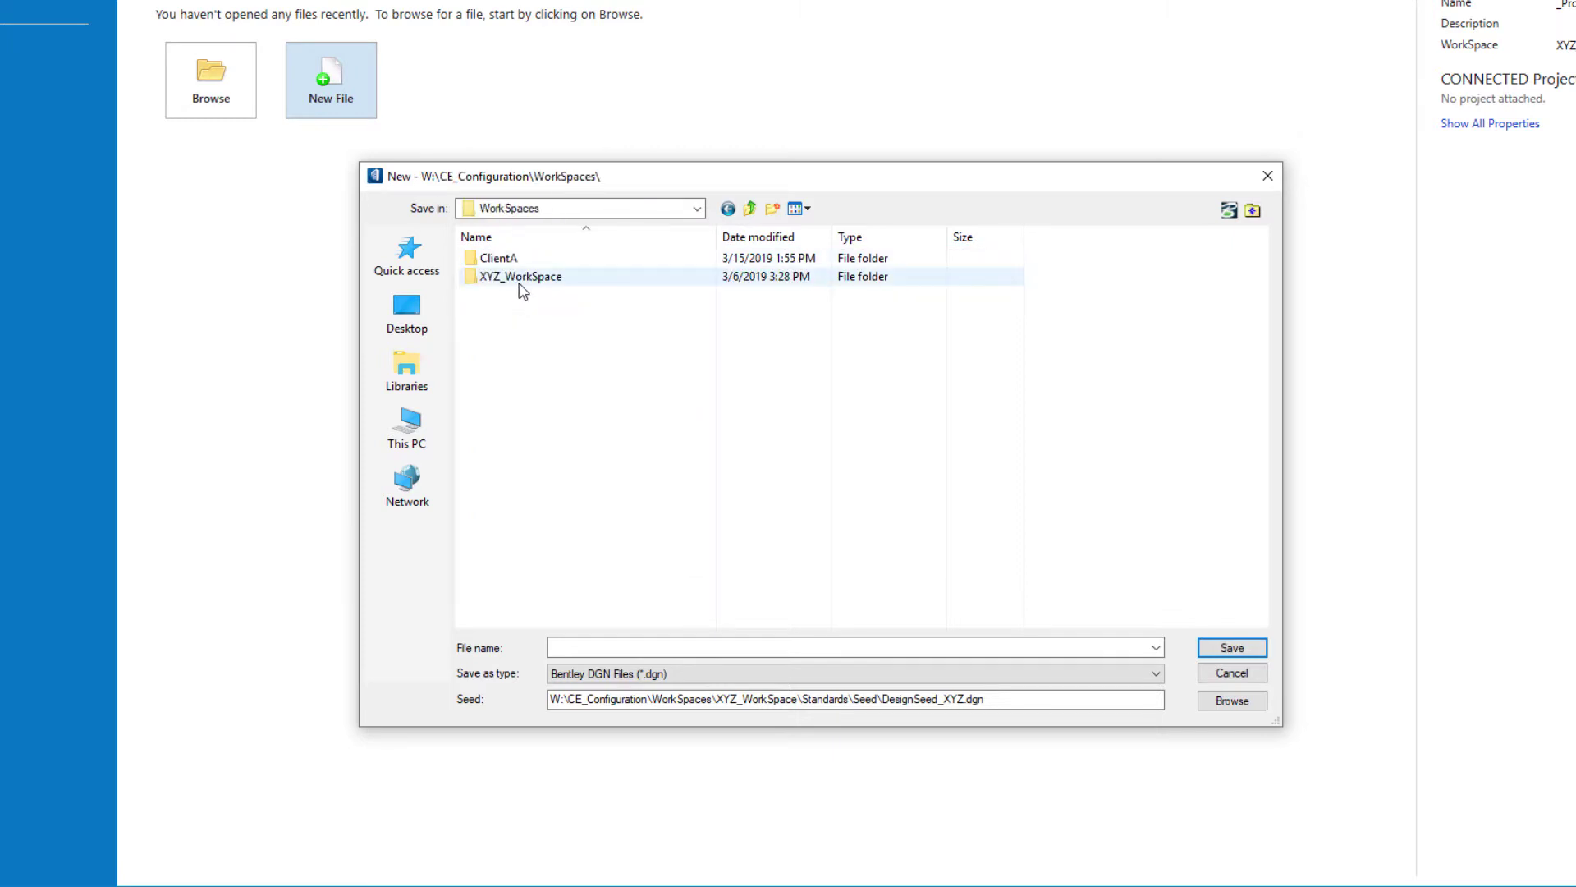
double_click(519, 278)
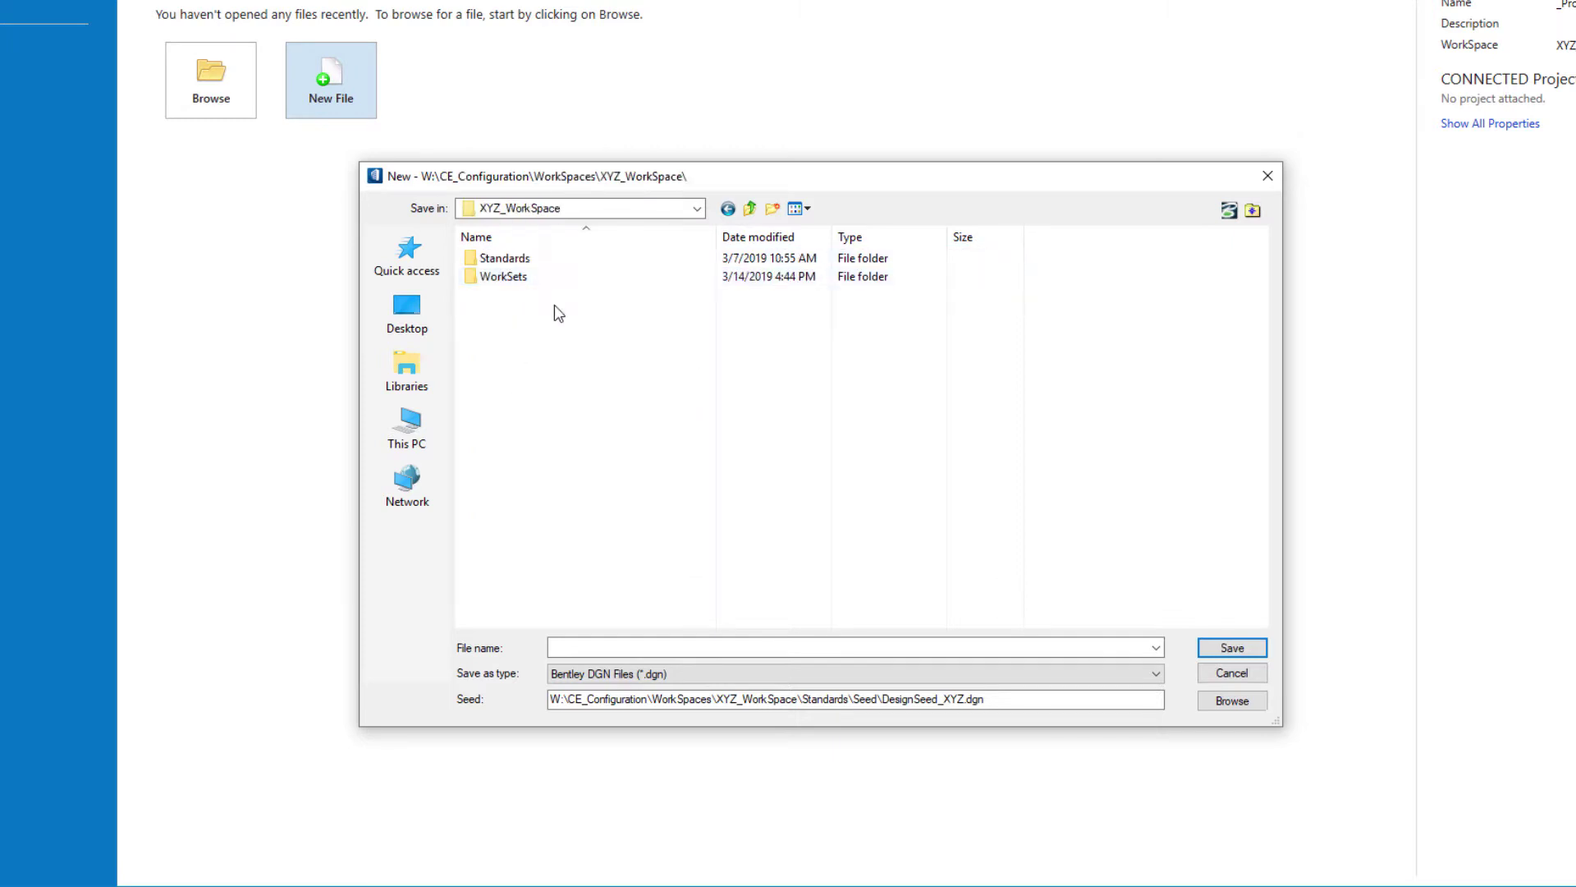
double_click(529, 261)
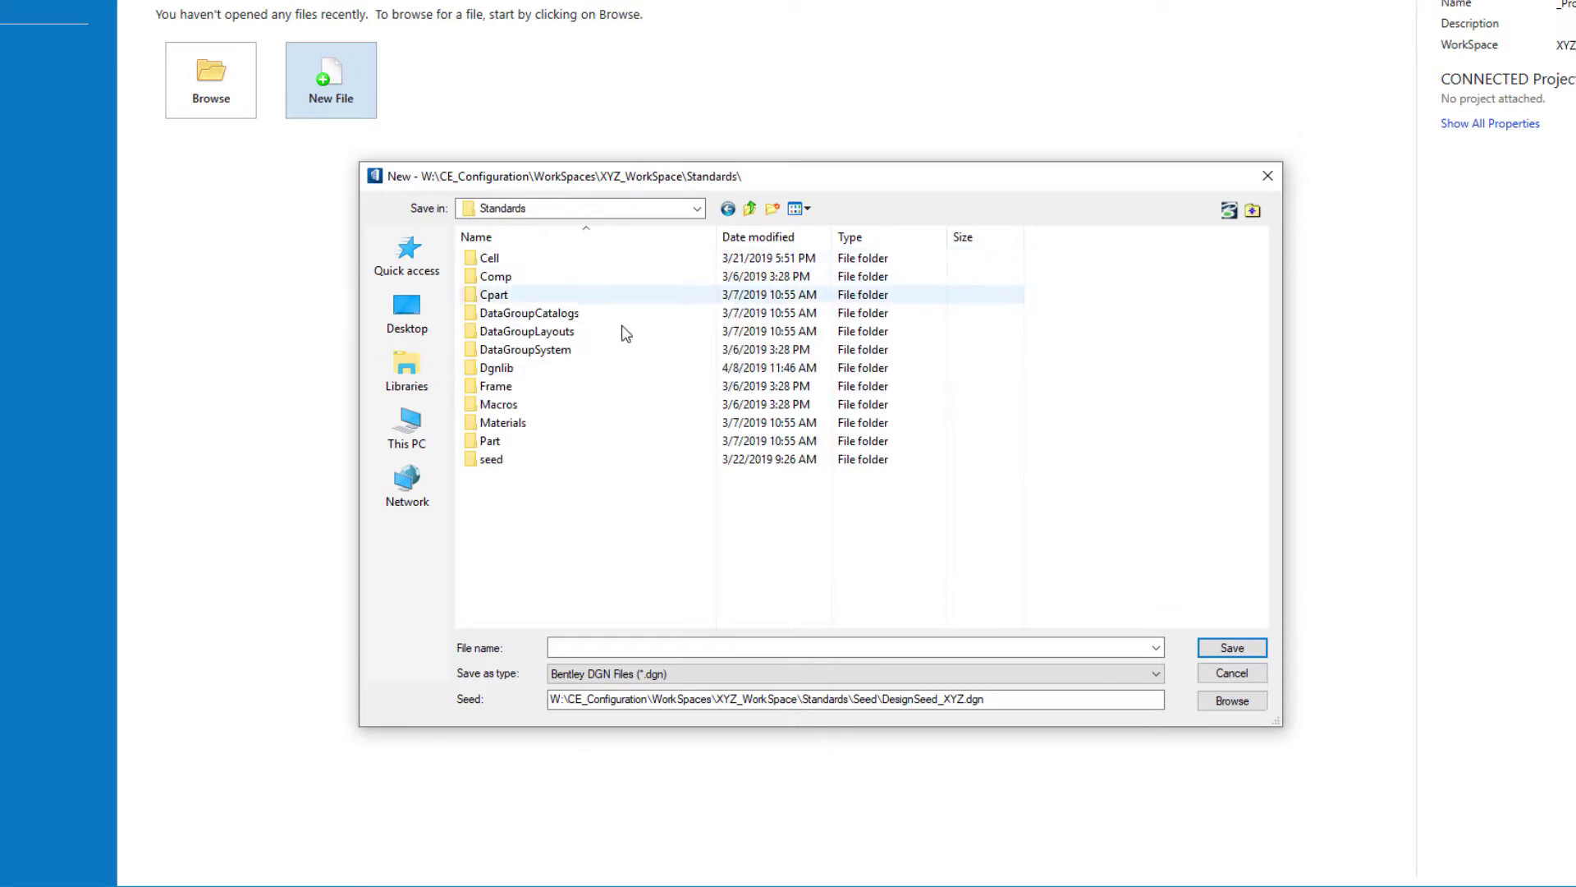
double_click(563, 378)
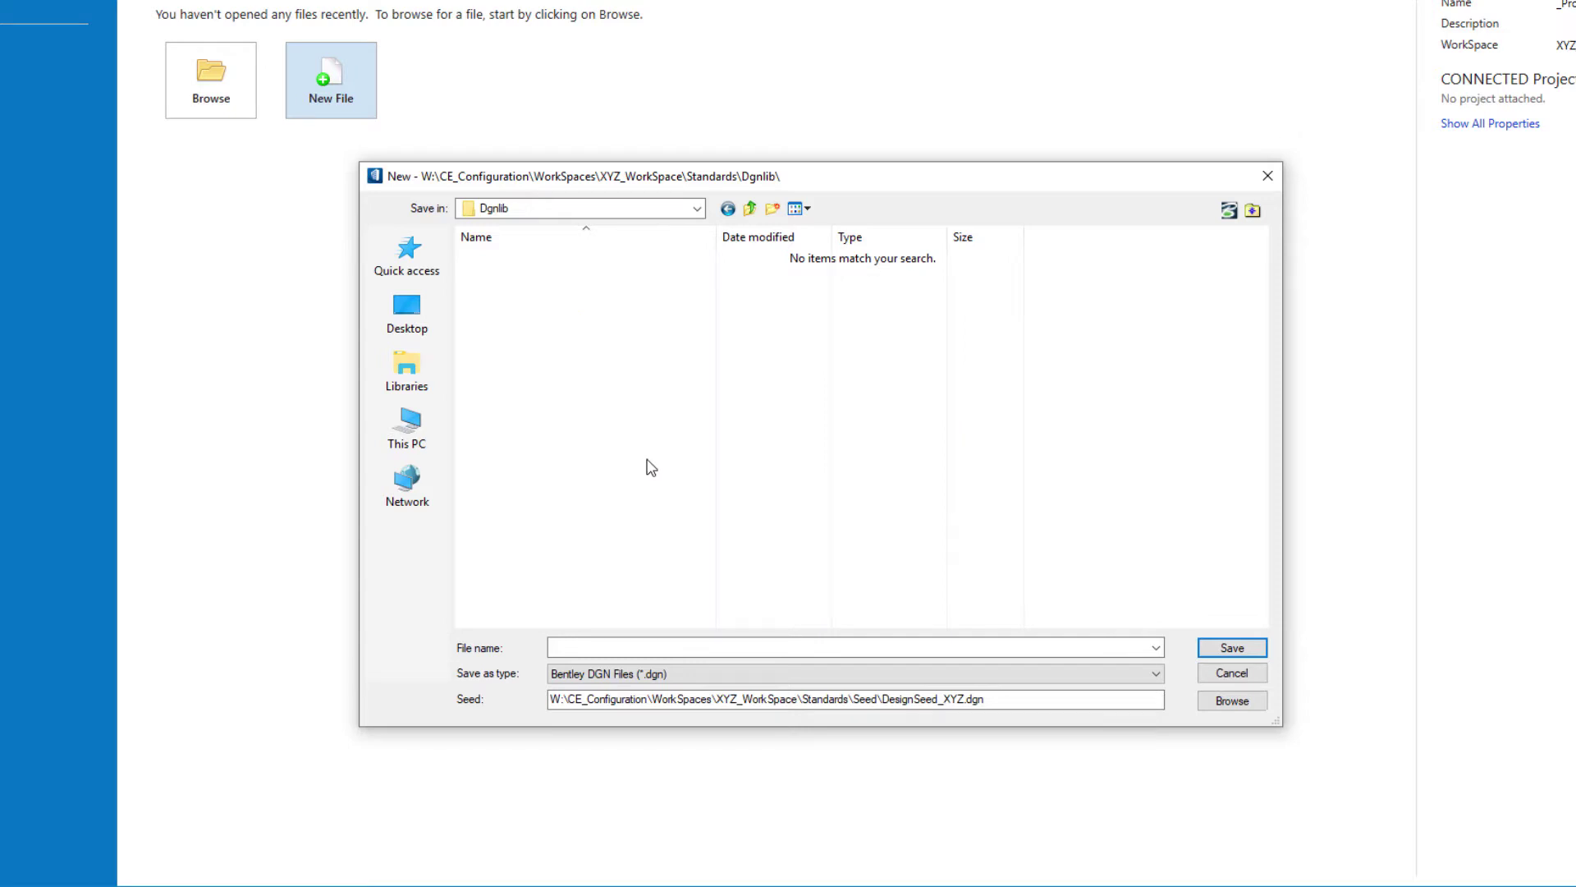
- Name the new file DetailingSymbolStyles_XYZ.dgnlib and save it
left_click(585, 647)
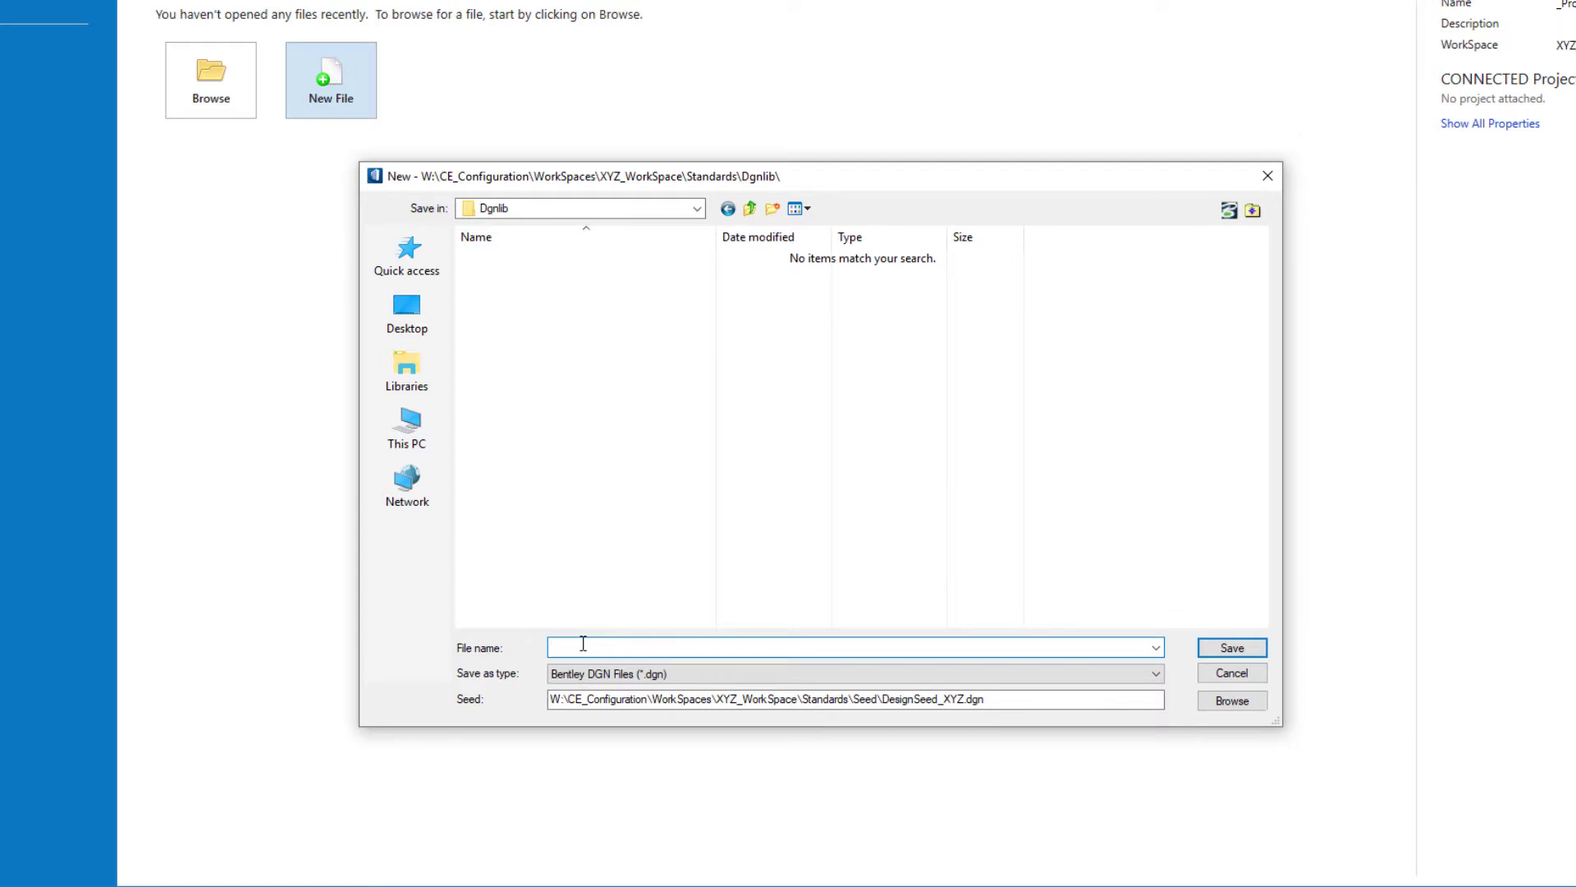
type("DetailingSymbolStyles")
type("_XYZ.dgnlib")
left_click(1232, 648)
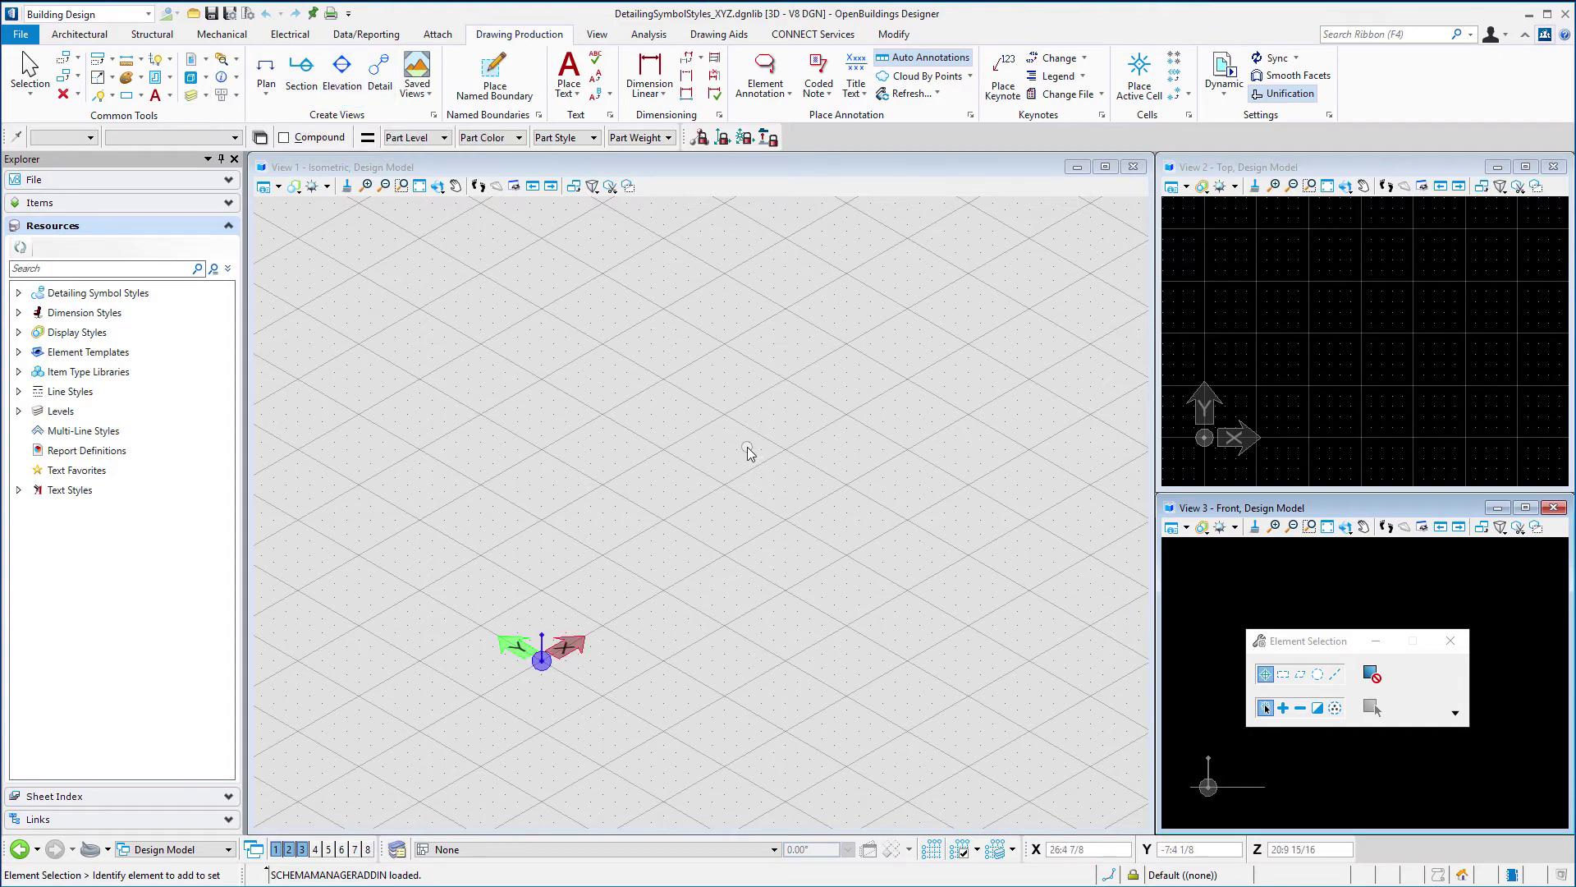
- Open the Models dialog to see the new library's lone Design Model
left_click(209, 96)
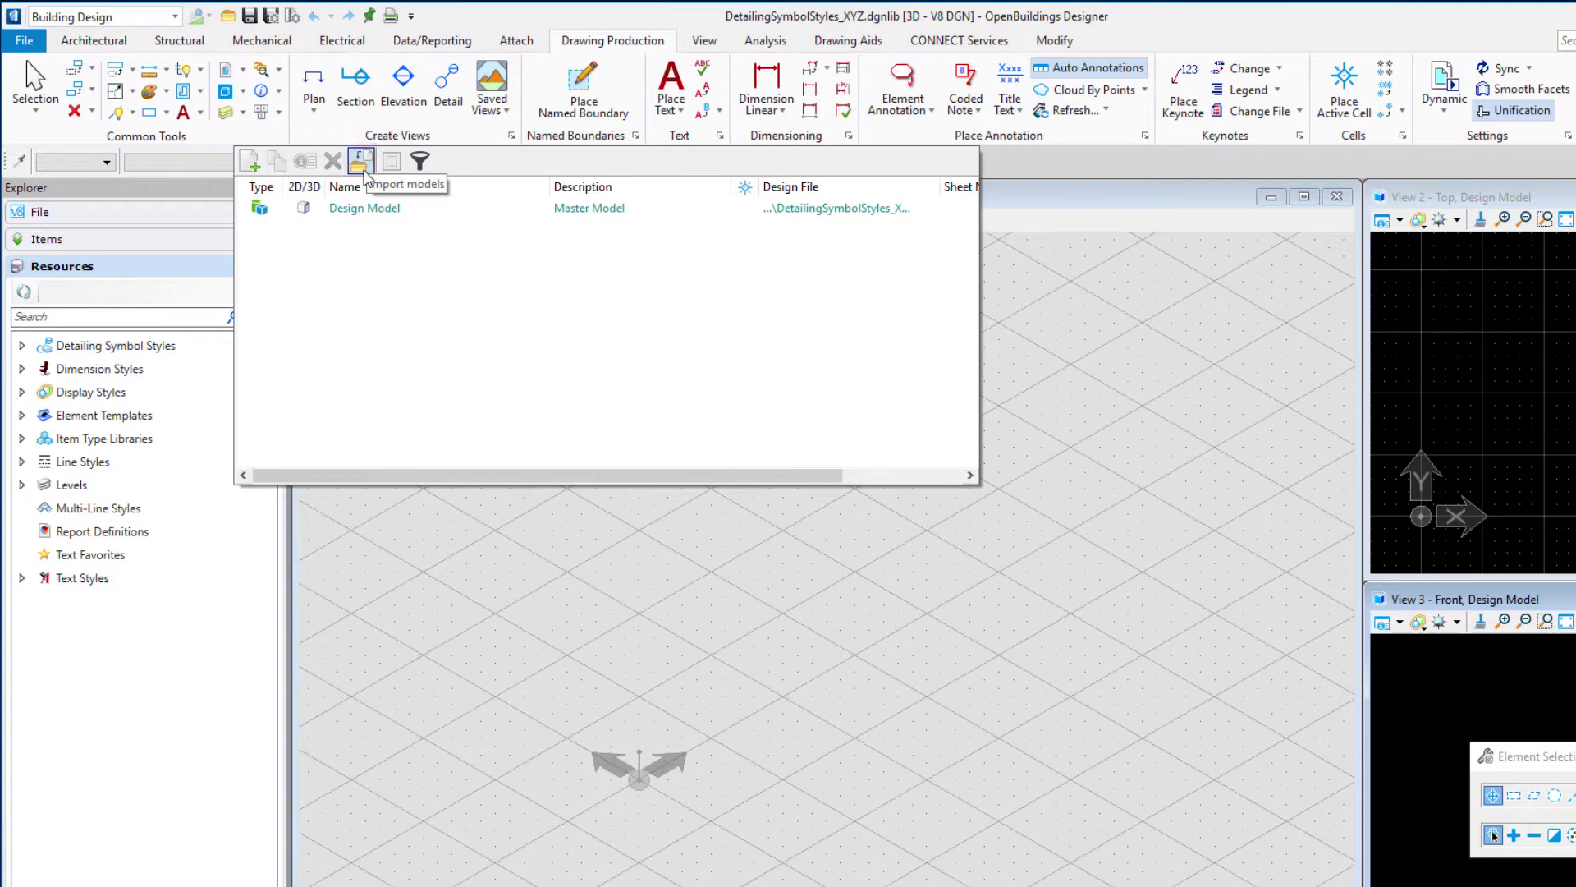
- Start Import Models and browse to C:\ProgramData\Bentley\OpenBuildings CONNECT Edition\Configuration\Datasets\Dataset_US\DgnLib
left_click(362, 164)
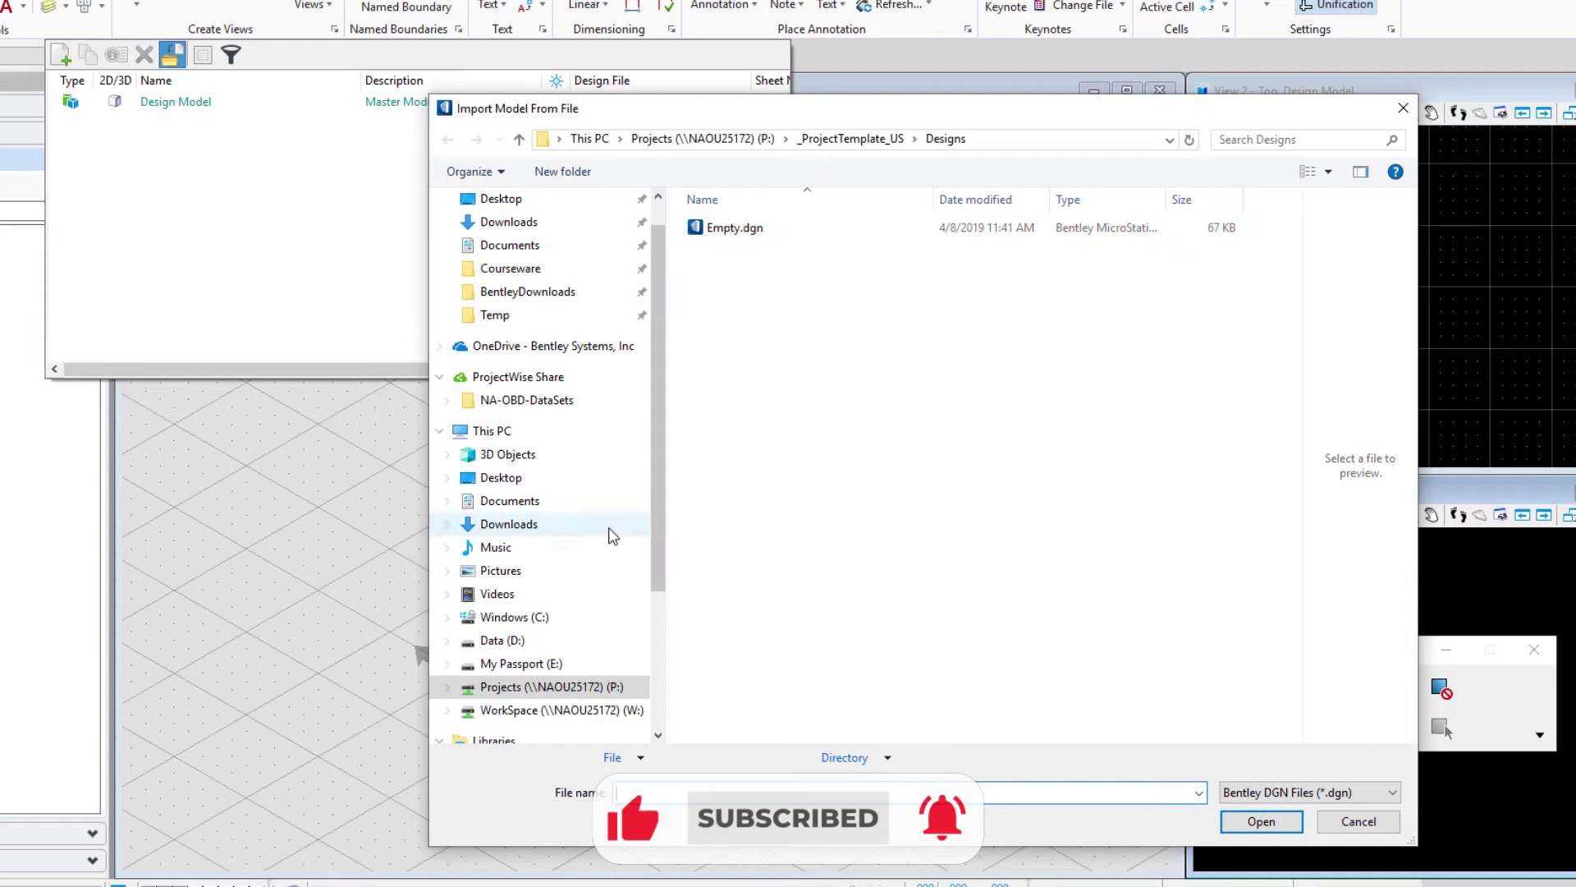
left_click(574, 626)
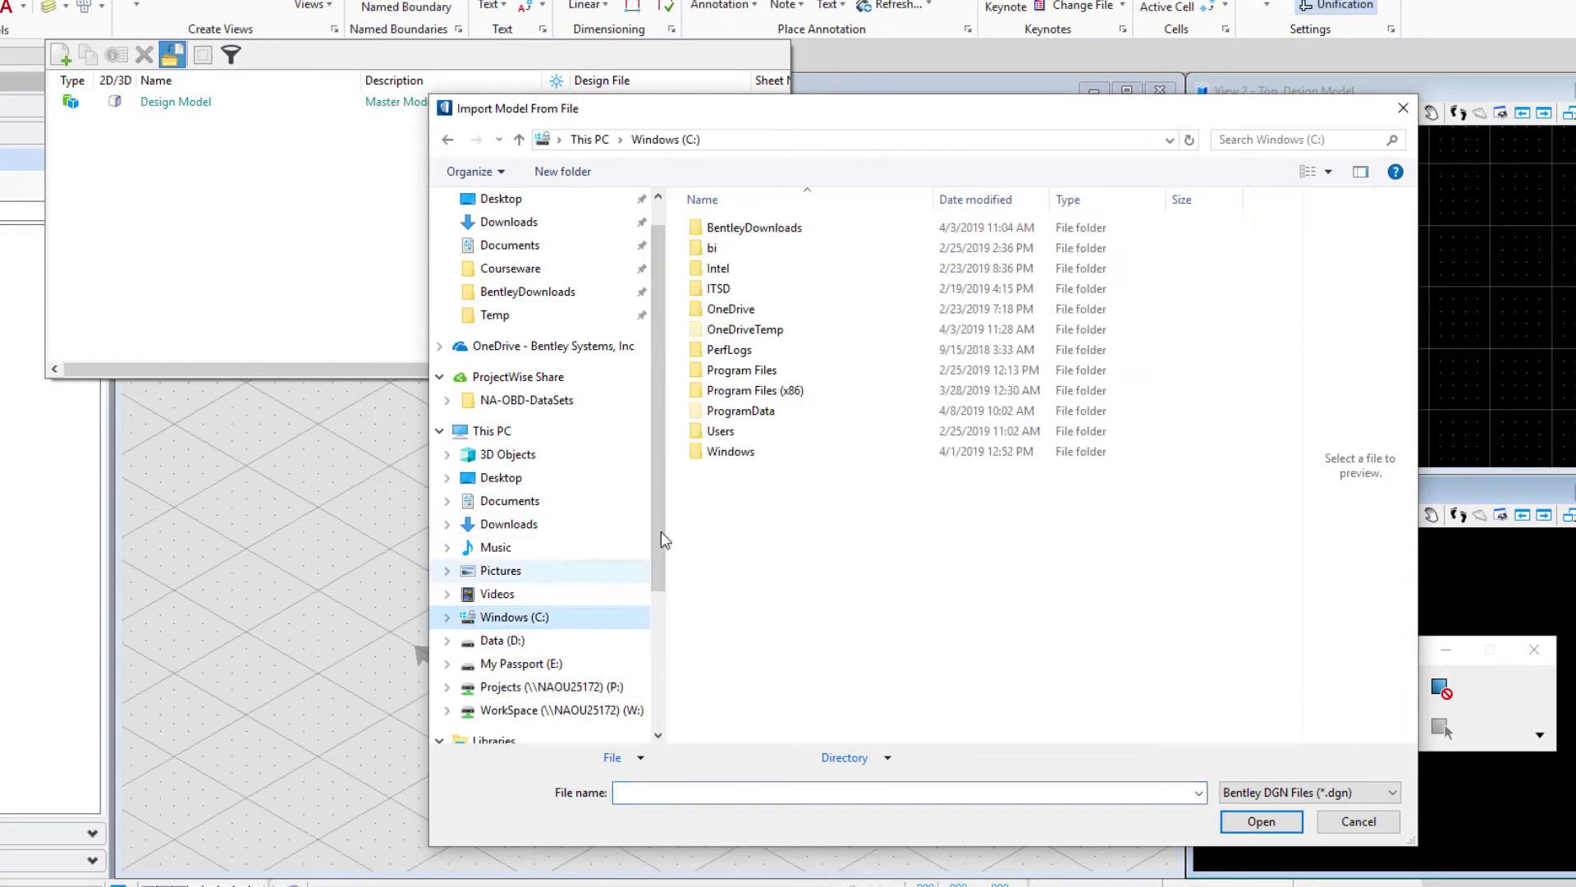
double_click(757, 410)
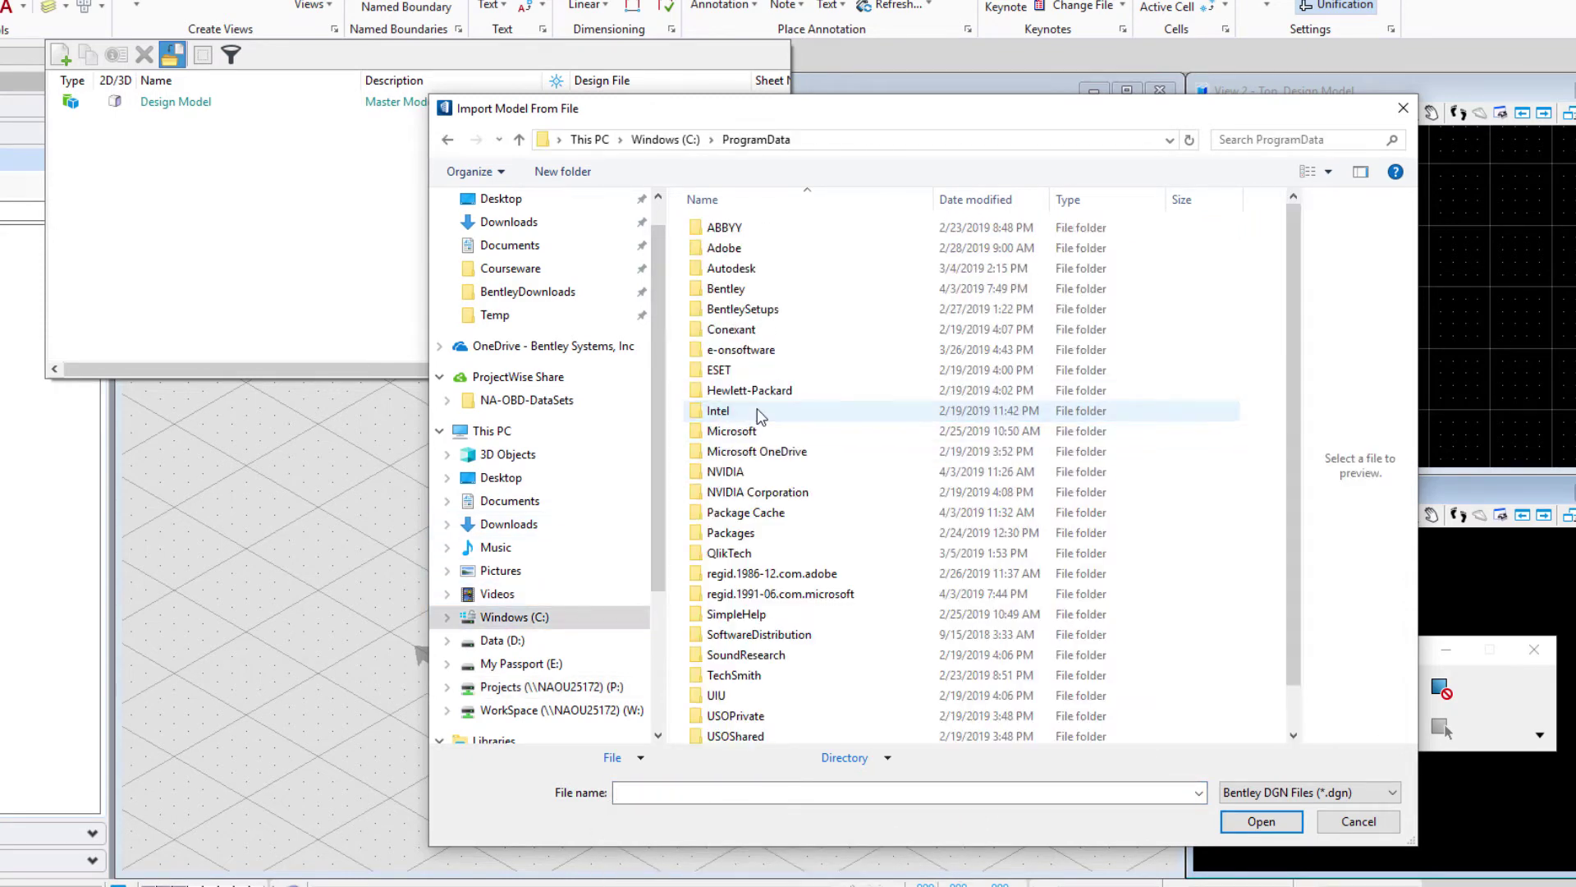
scroll(760, 411, "down", 1)
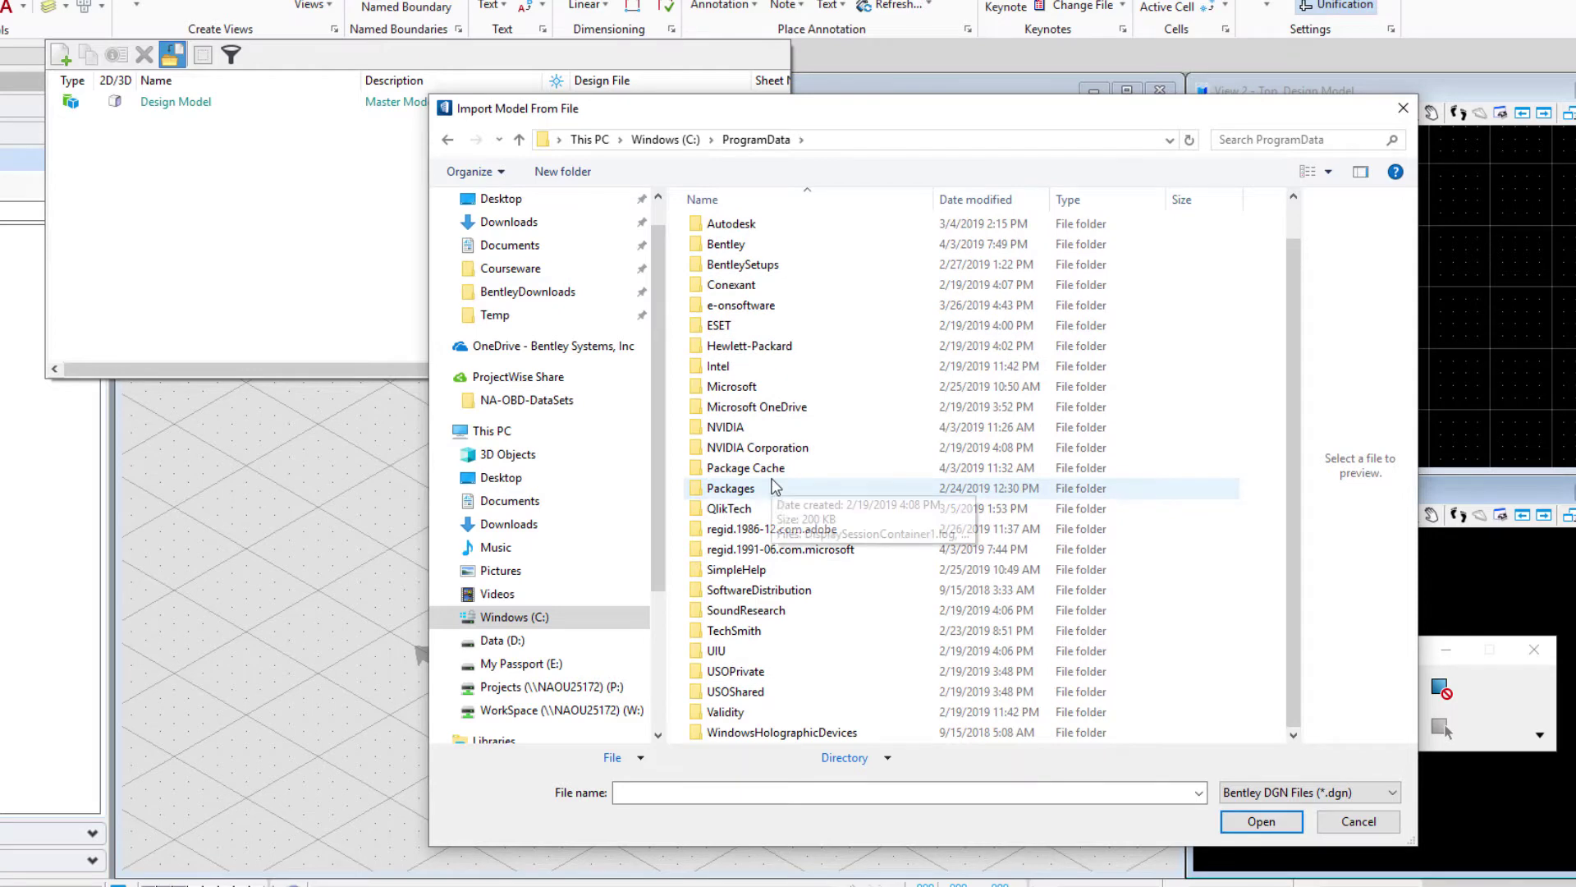
scroll(765, 411, "up", 1)
double_click(742, 287)
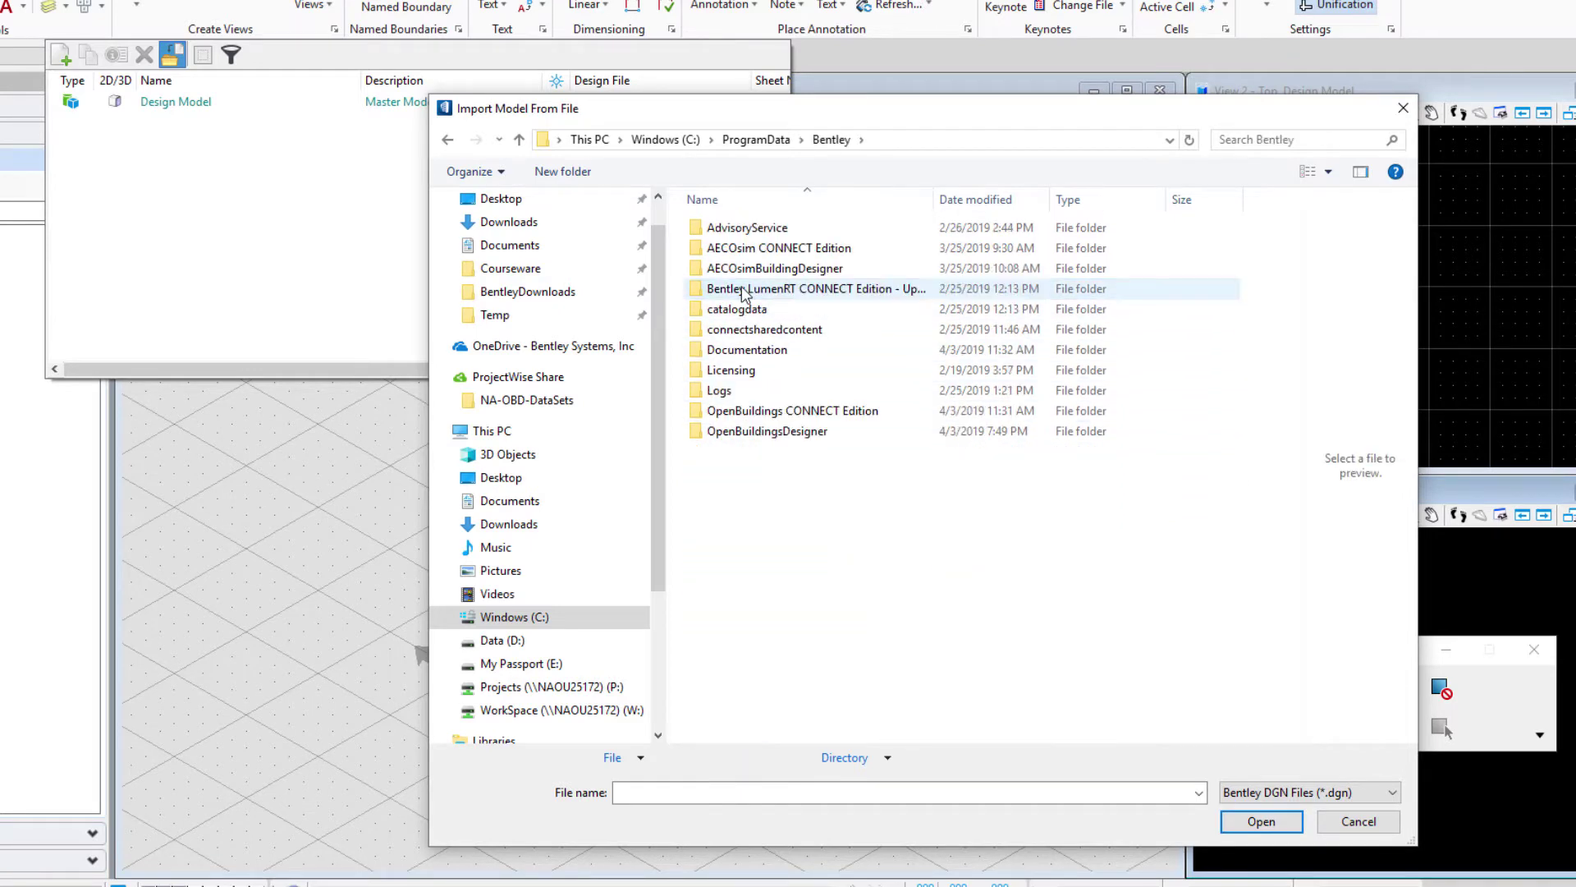
double_click(772, 412)
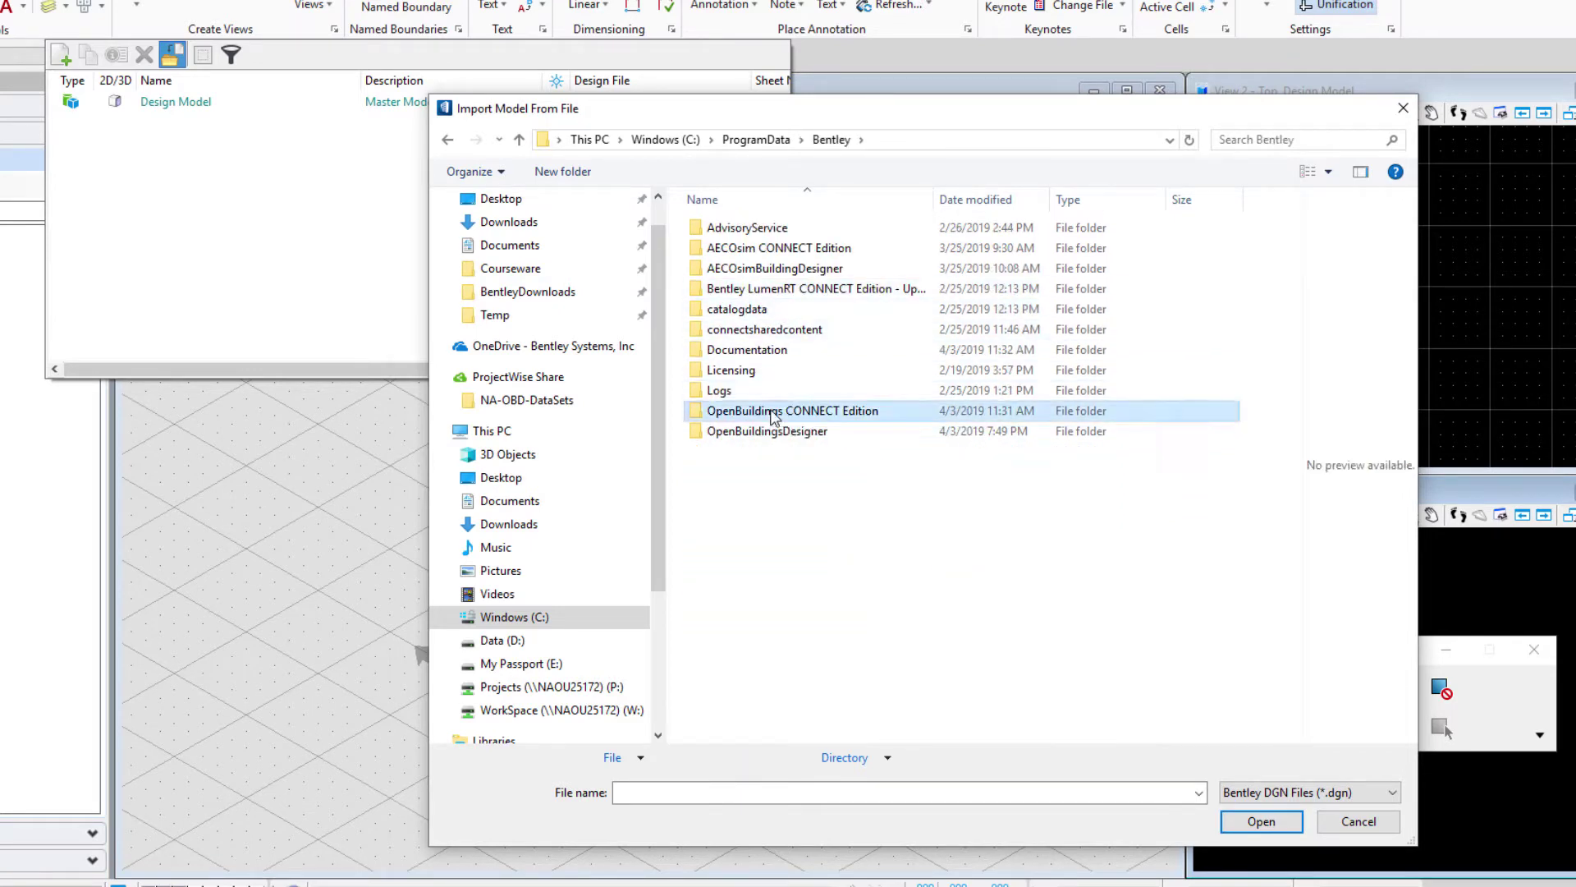
double_click(726, 229)
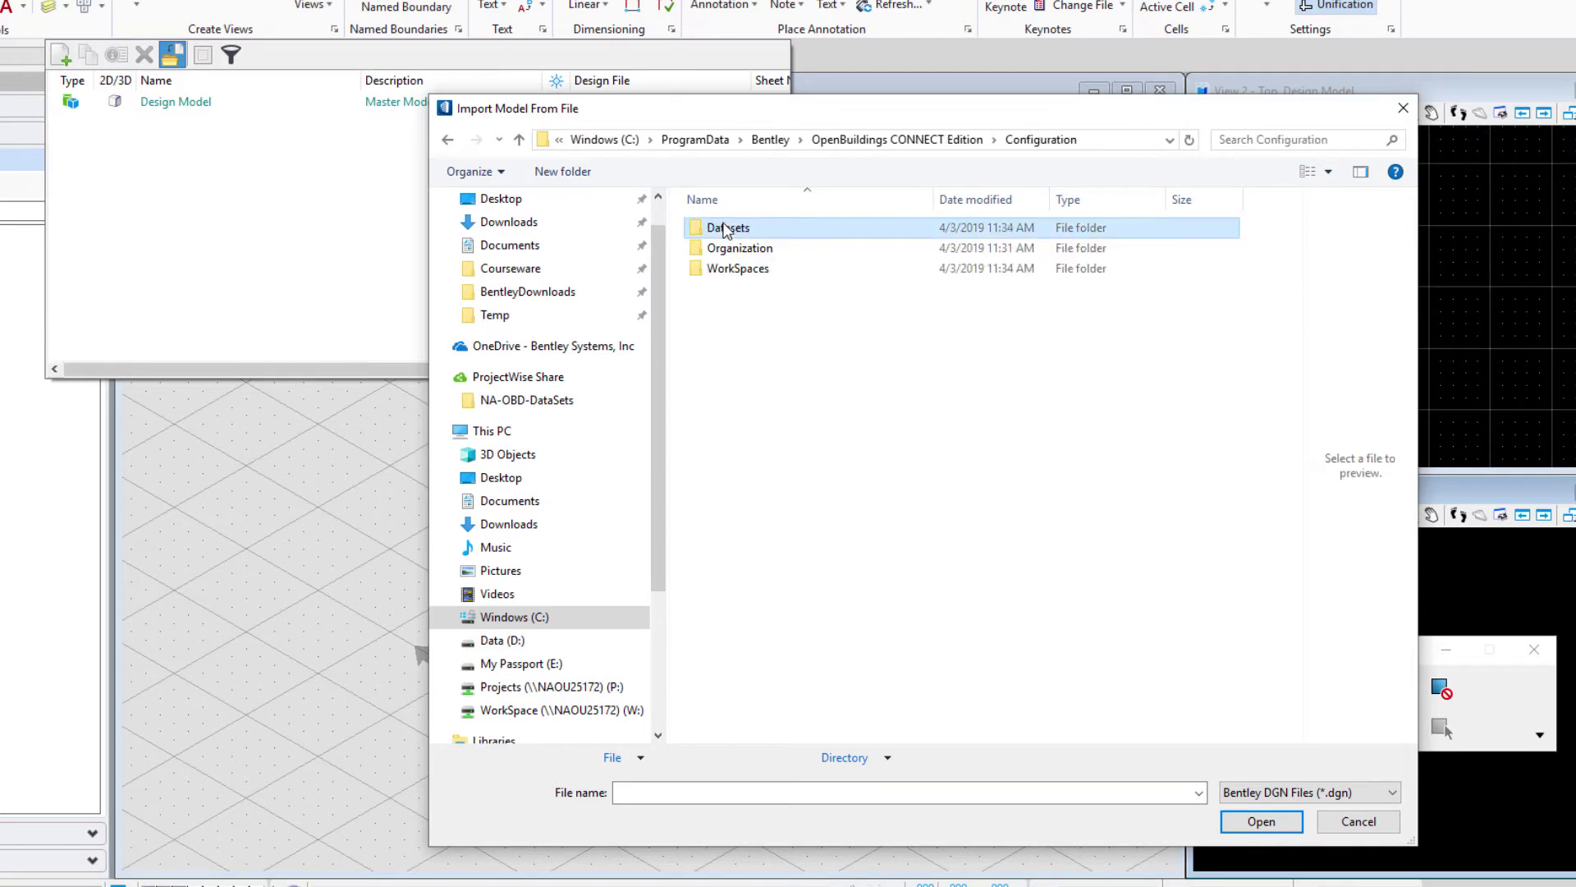
double_click(726, 230)
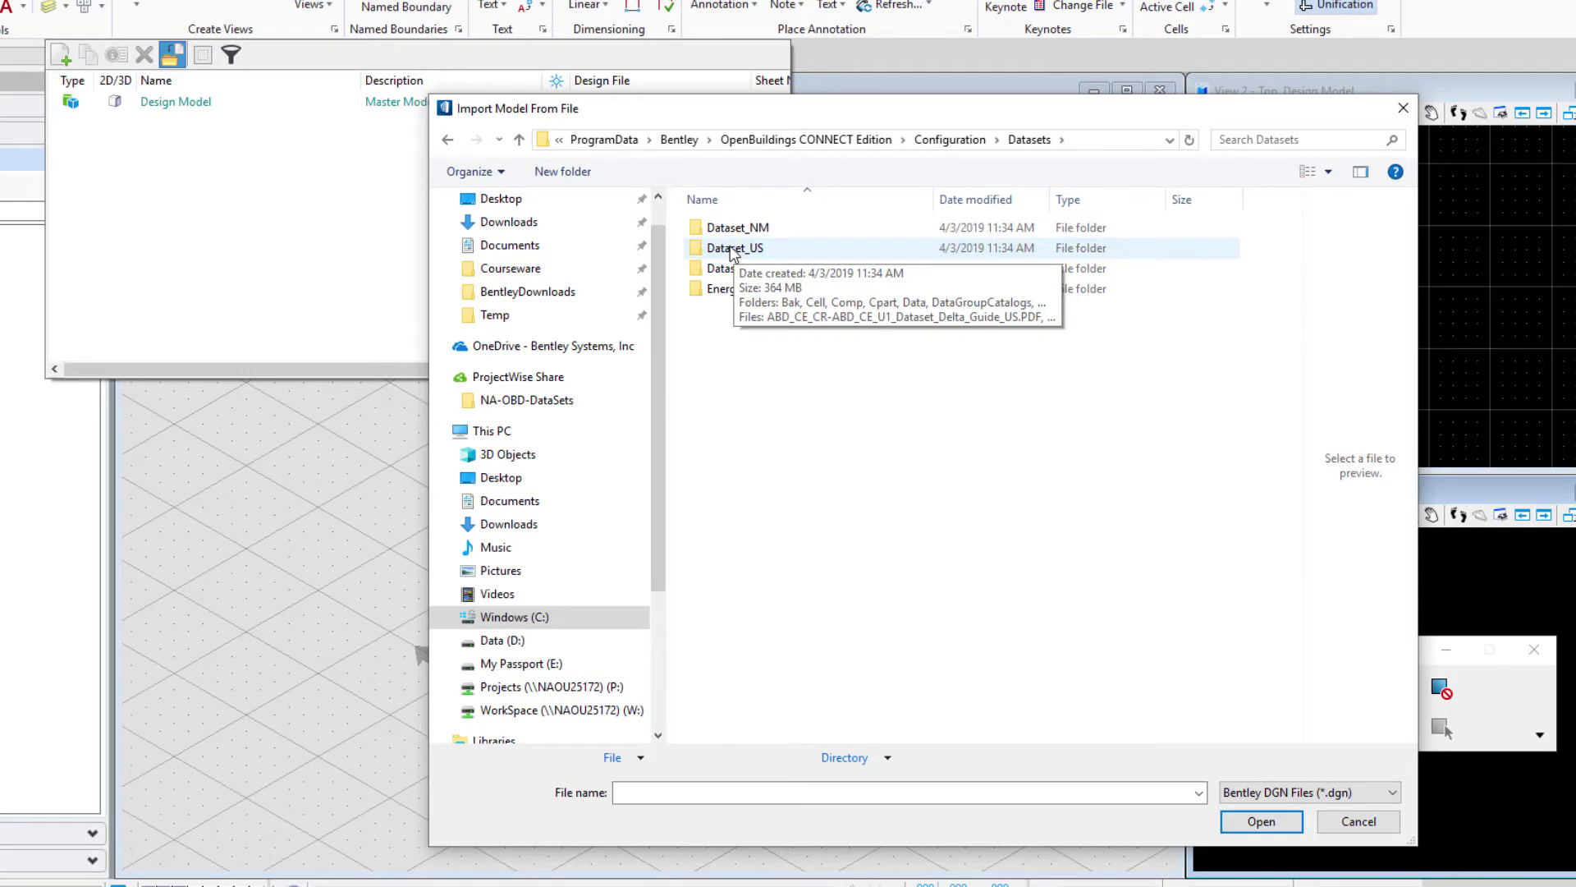
double_click(731, 248)
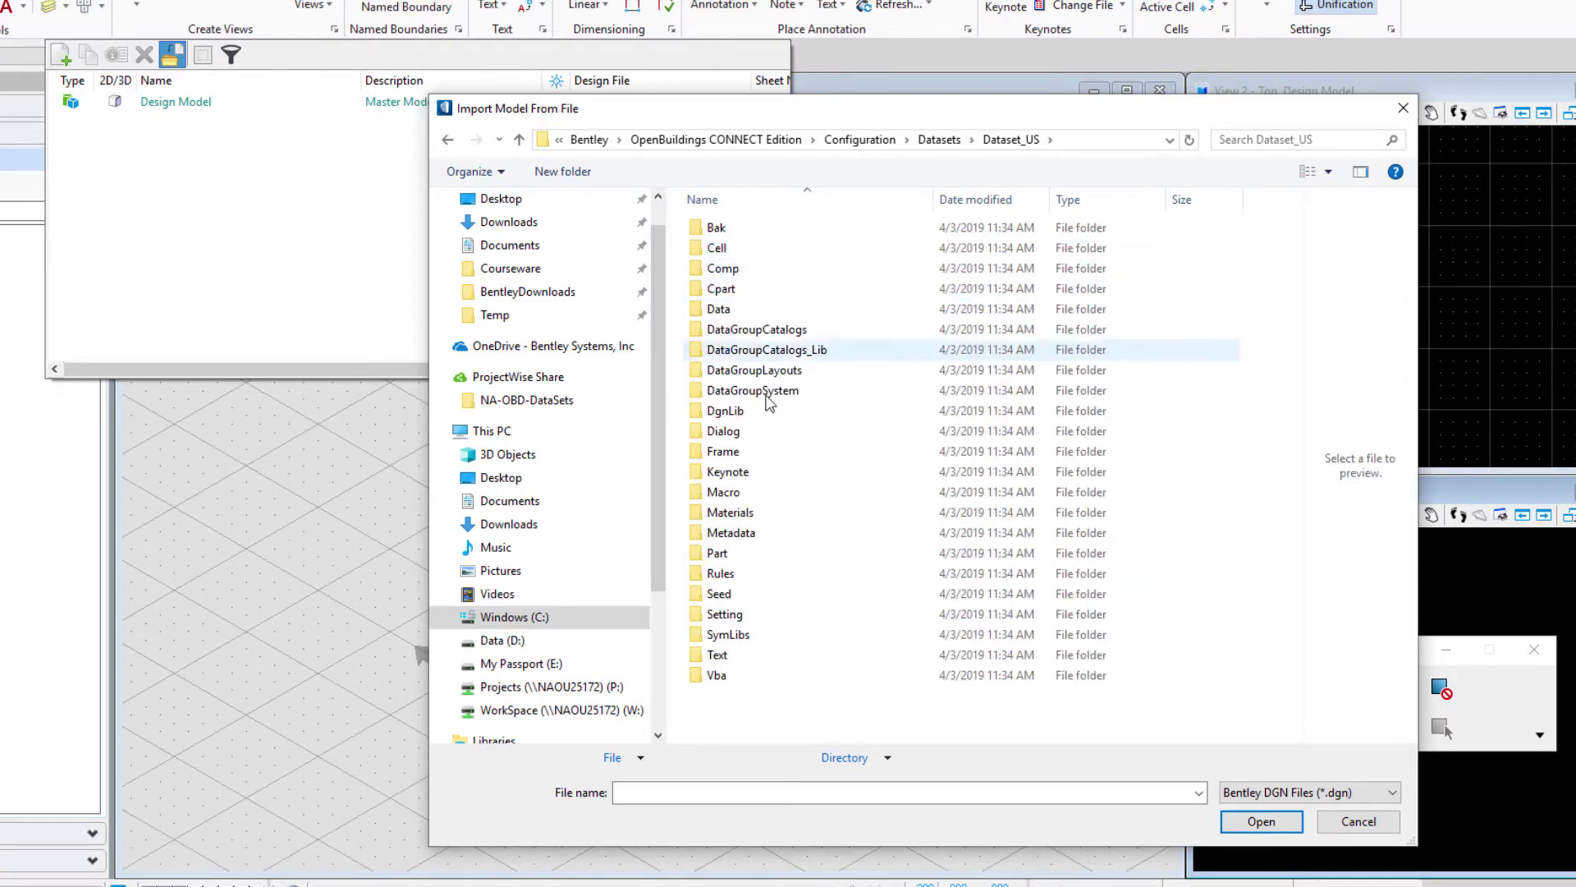
left_click(763, 419)
double_click(764, 419)
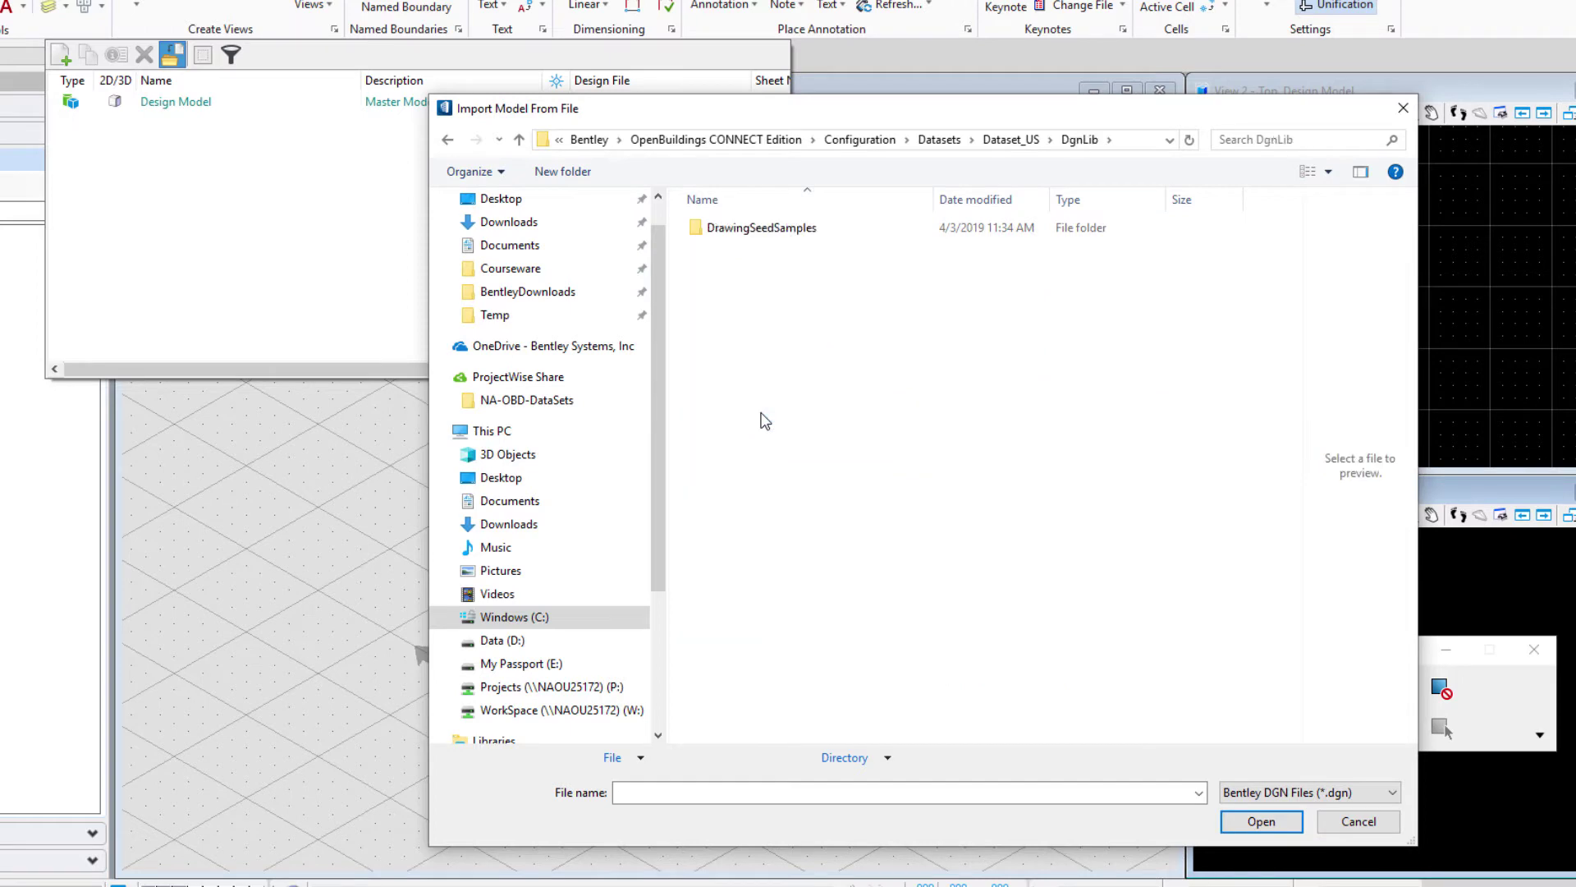
- Show All Files and open DetailingSymbolStyles.dgnlib to list its models
left_click(1314, 795)
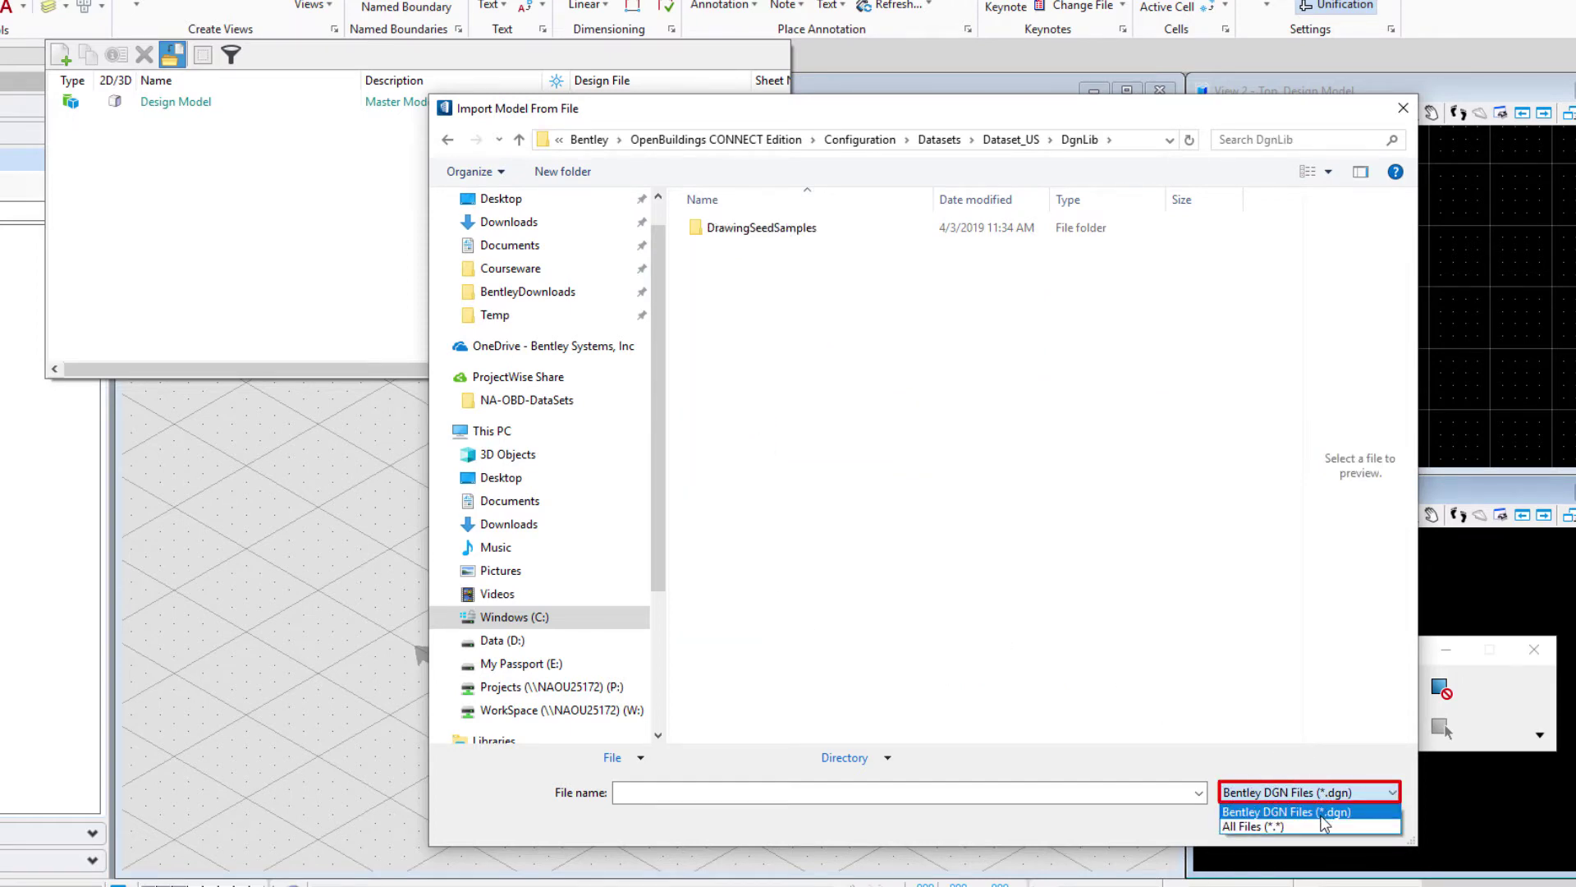
left_click(1318, 826)
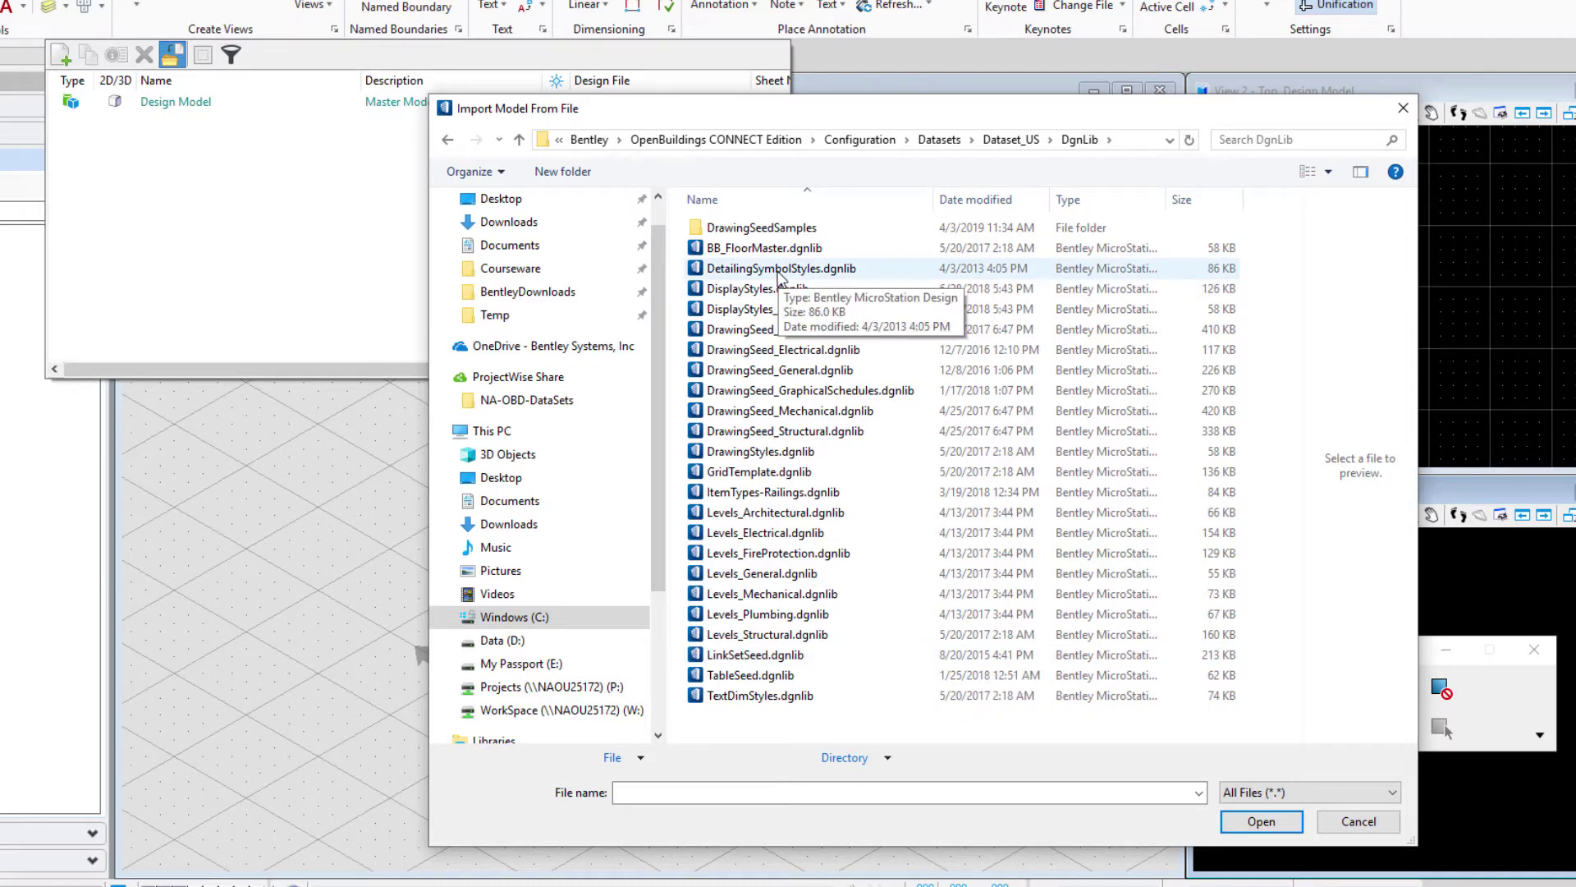
left_click(776, 275)
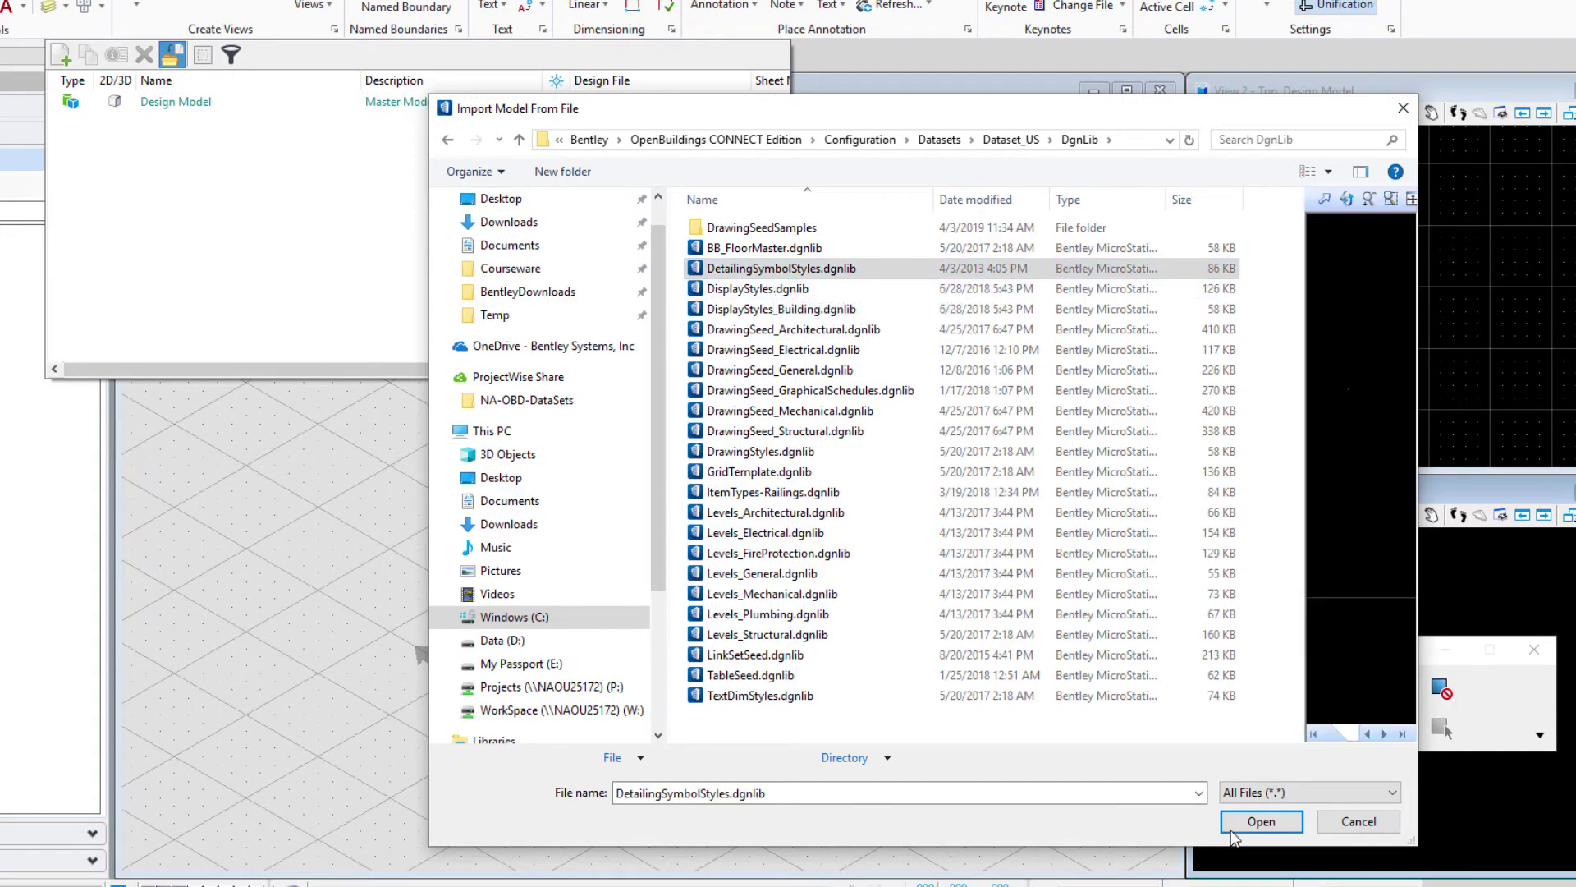
left_click(1260, 822)
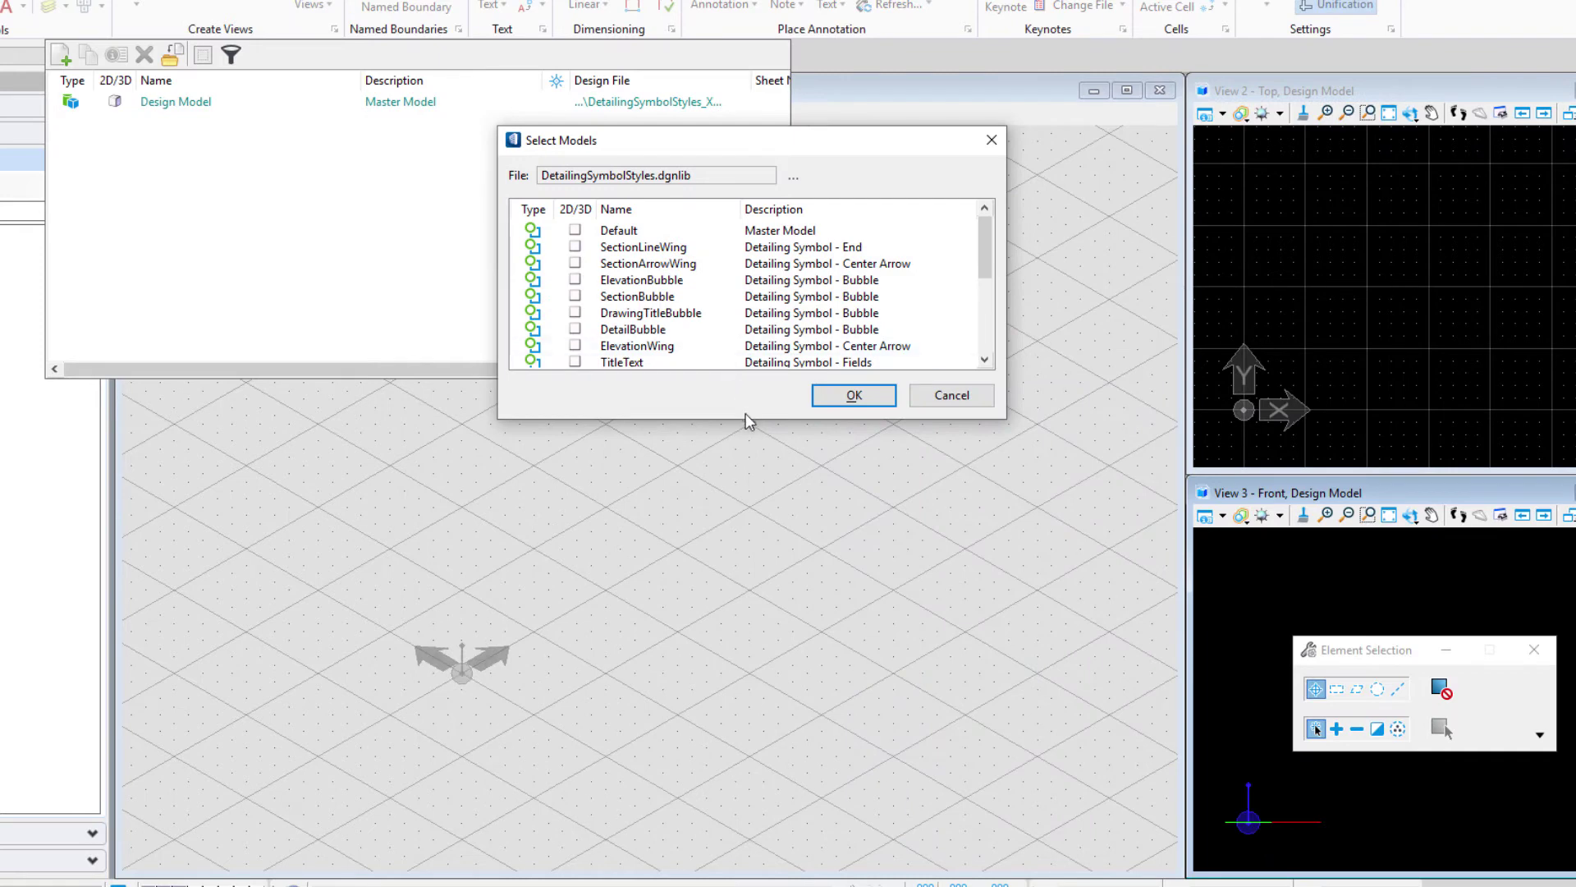
- Enlarge the model list and select TitleText together with DrawingTitleBubble for import
left_click_drag(745, 418, 745, 591)
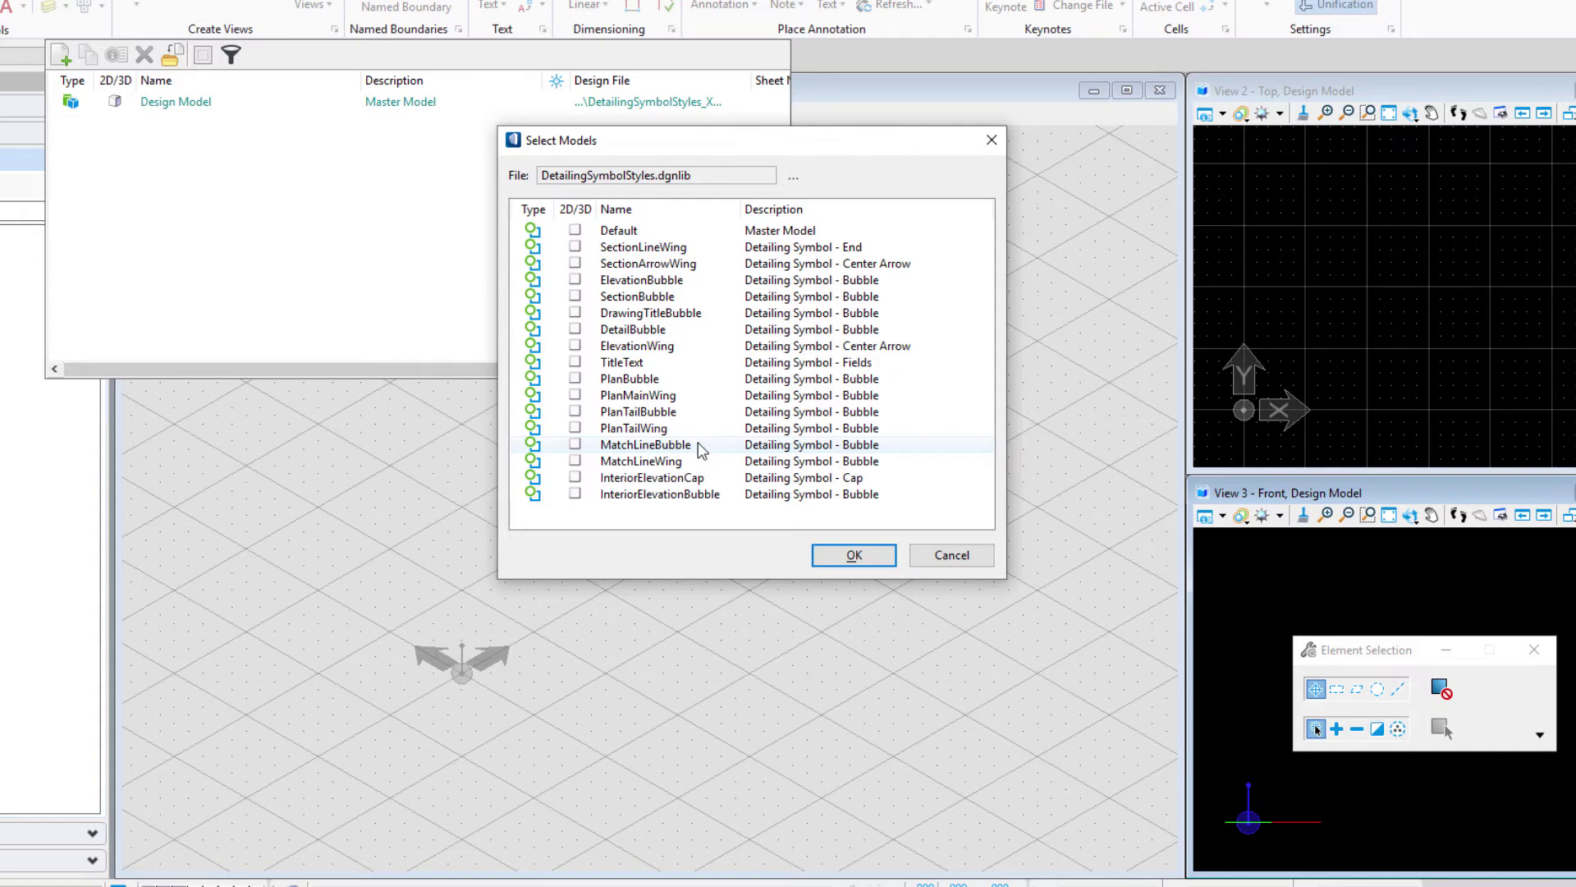
left_click(578, 369)
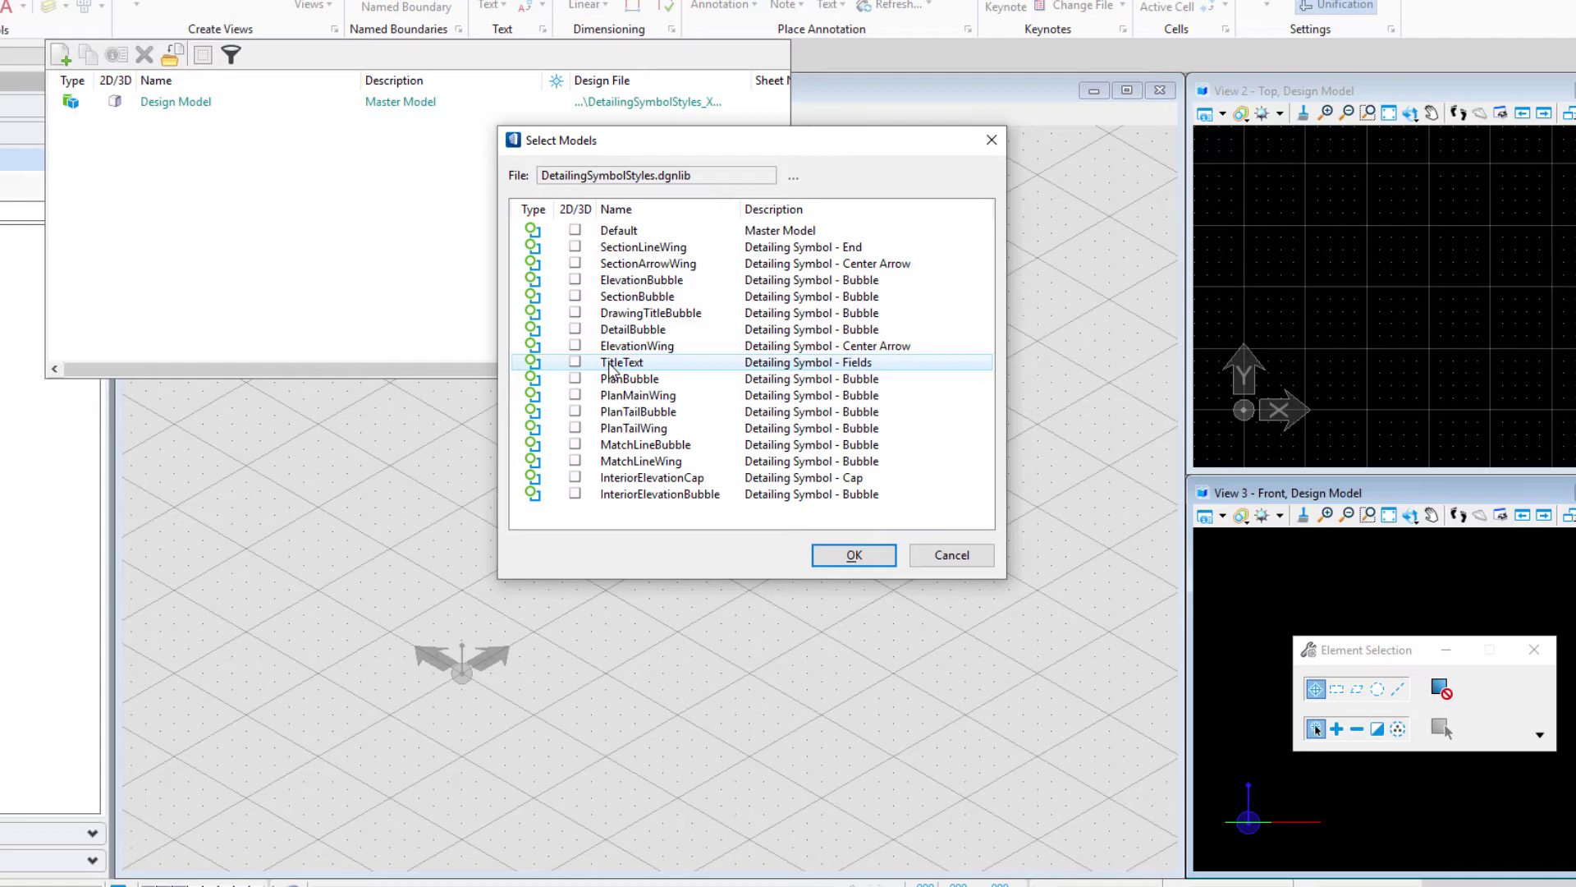
key("ctrl")
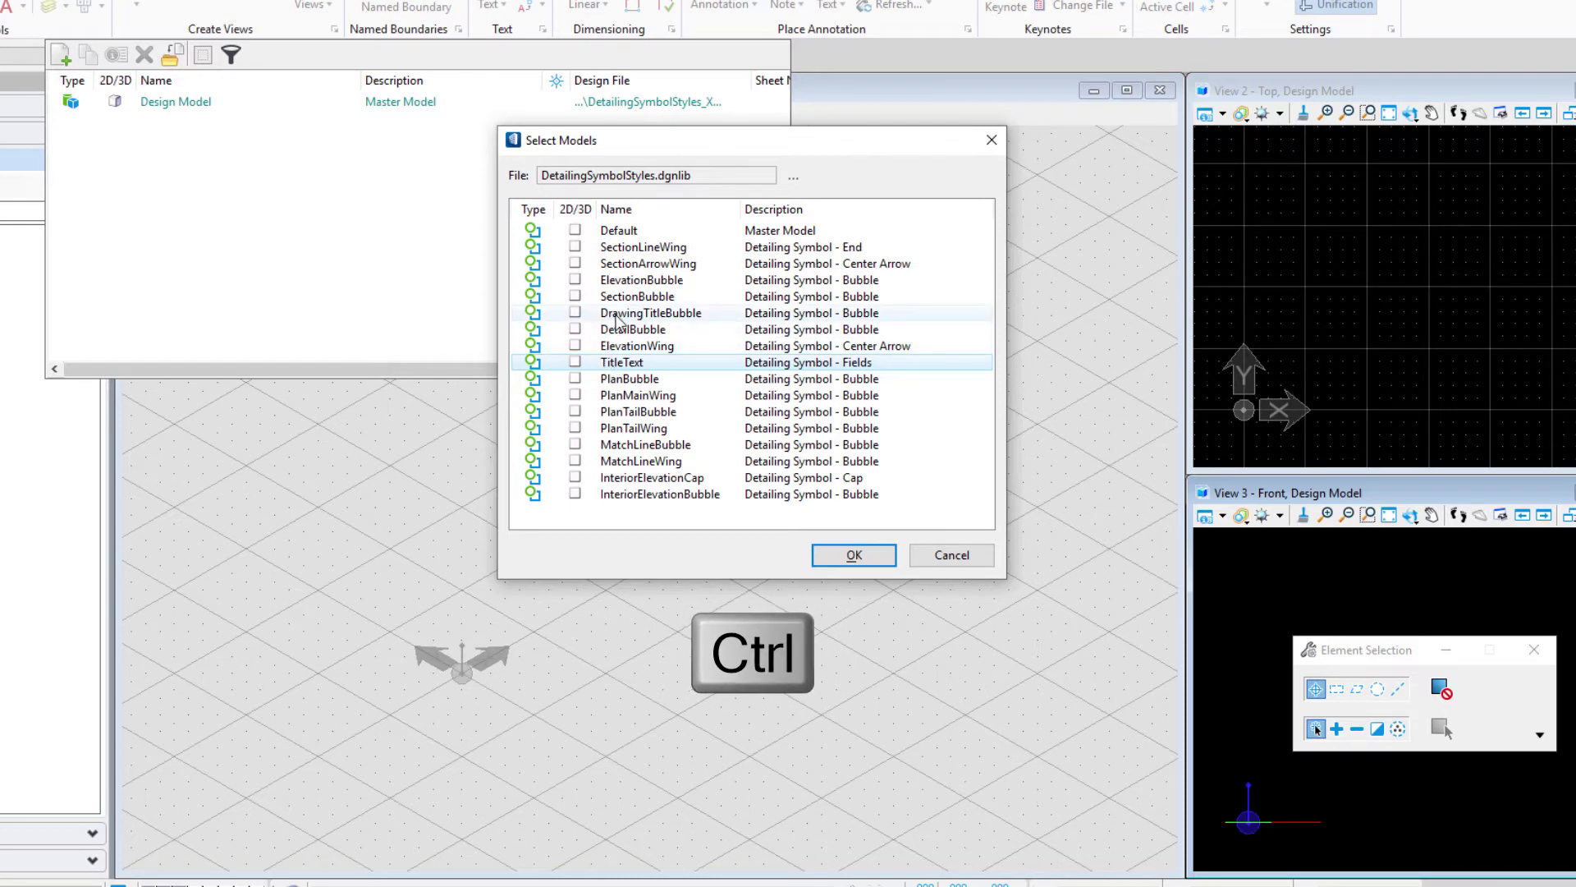
- Import the two chosen models and rename DrawingTitleBubble to XYZ_DrawingTitleBubble
left_click(854, 555)
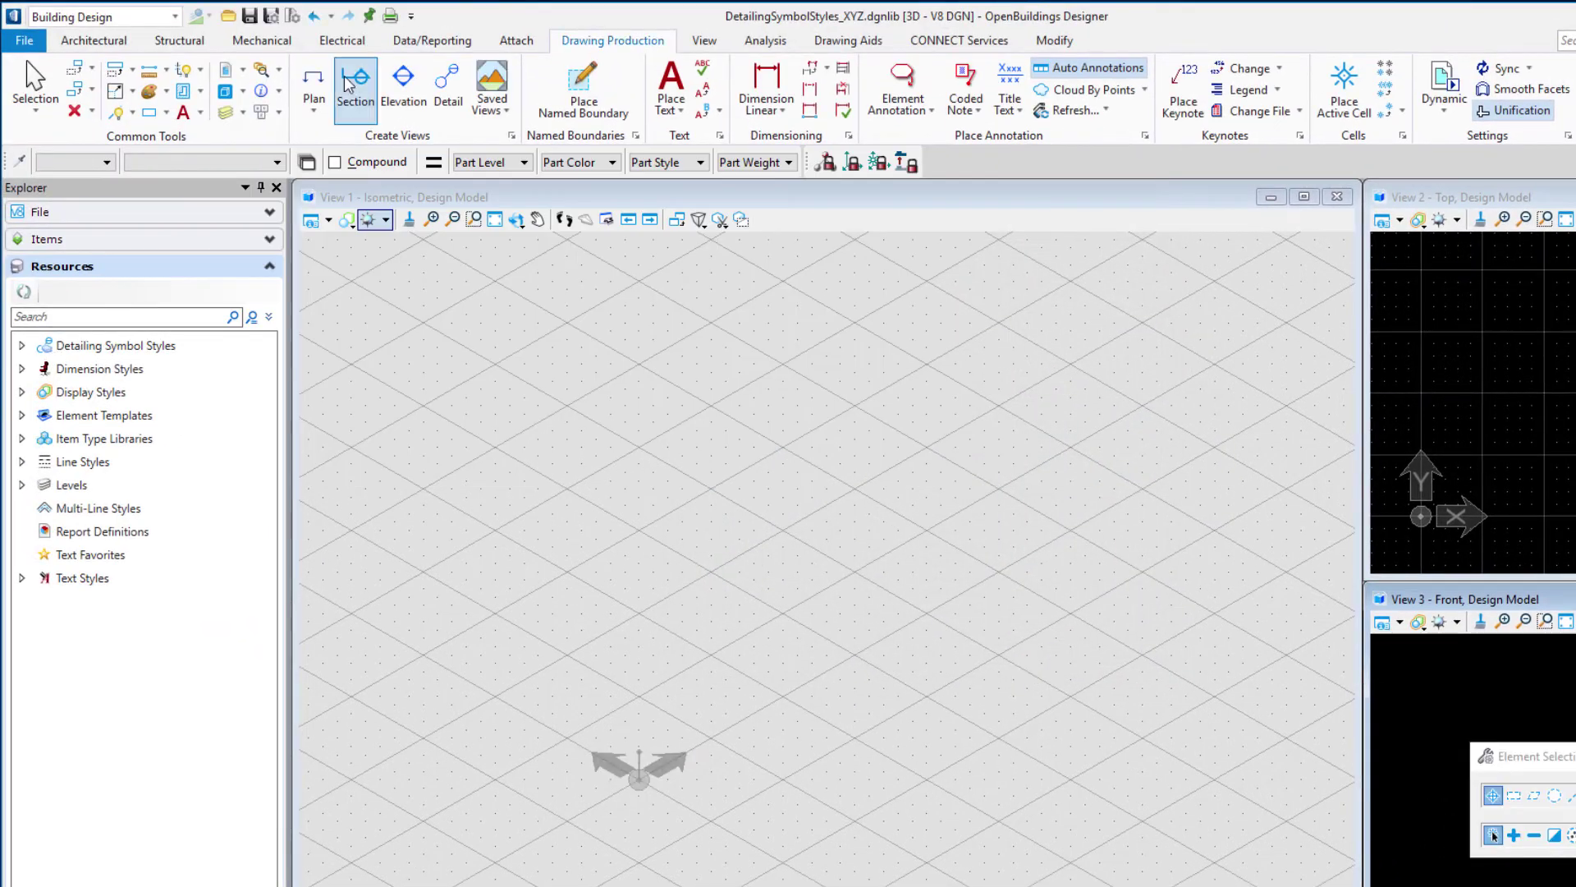
left_click(243, 91)
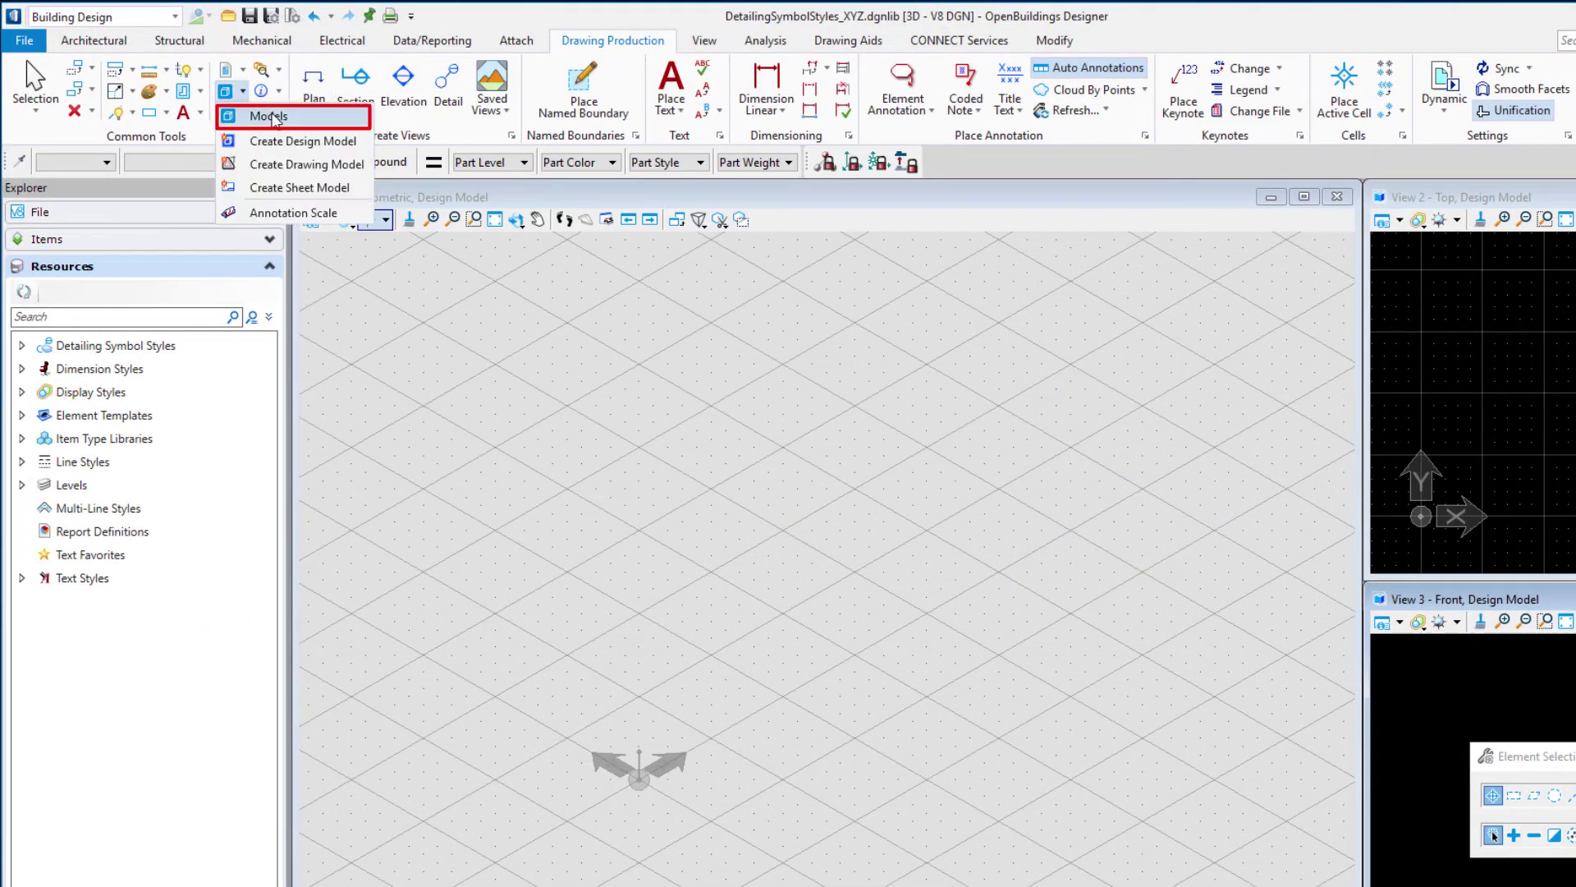
left_click(274, 119)
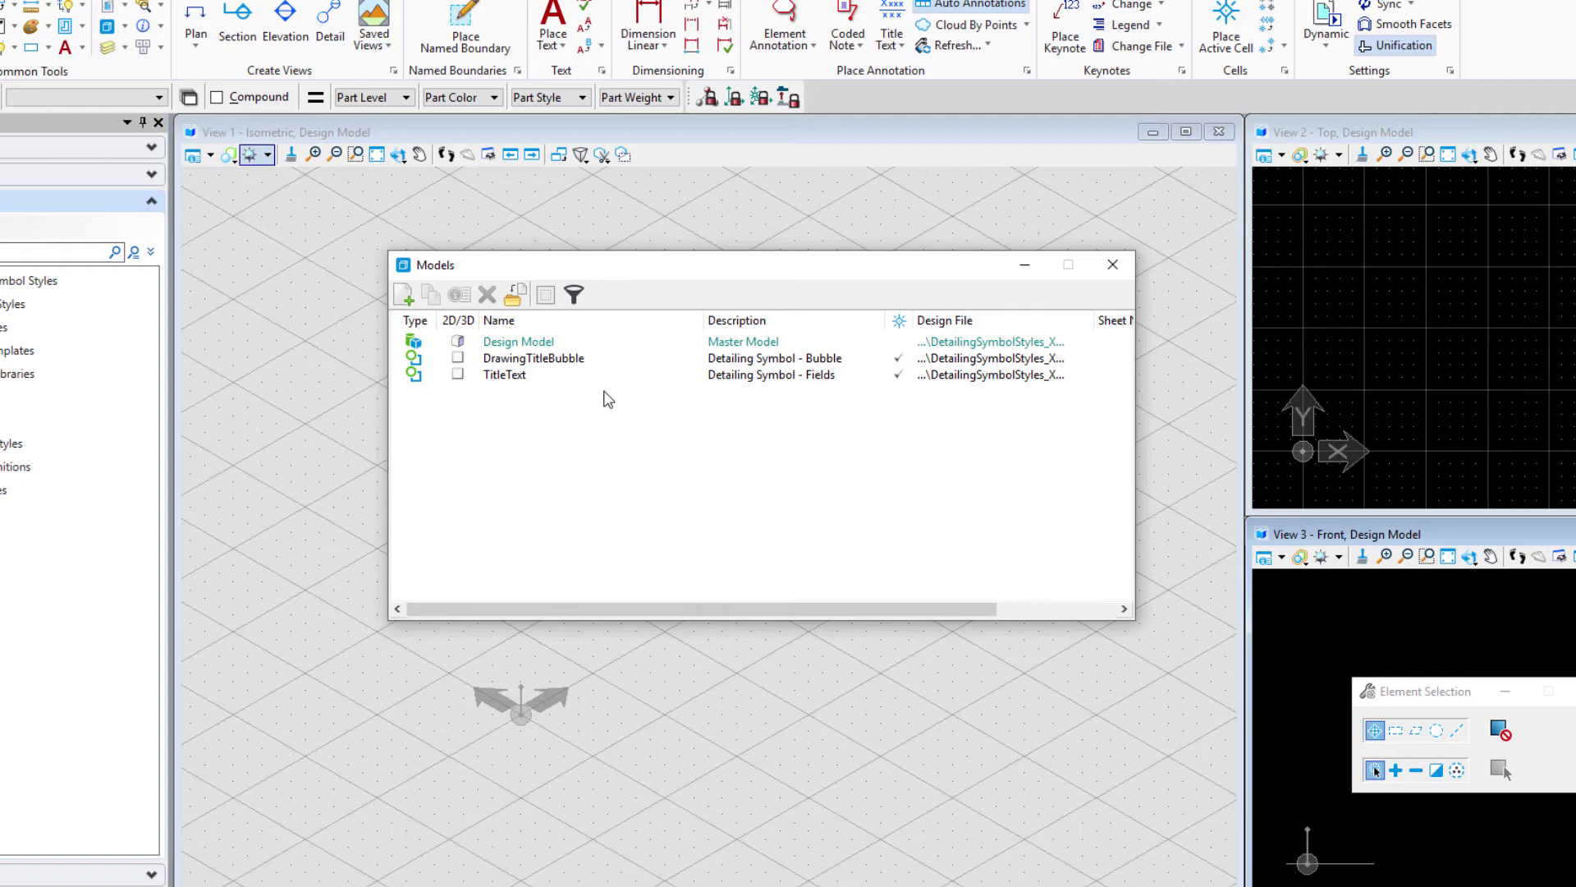
right_click(505, 365)
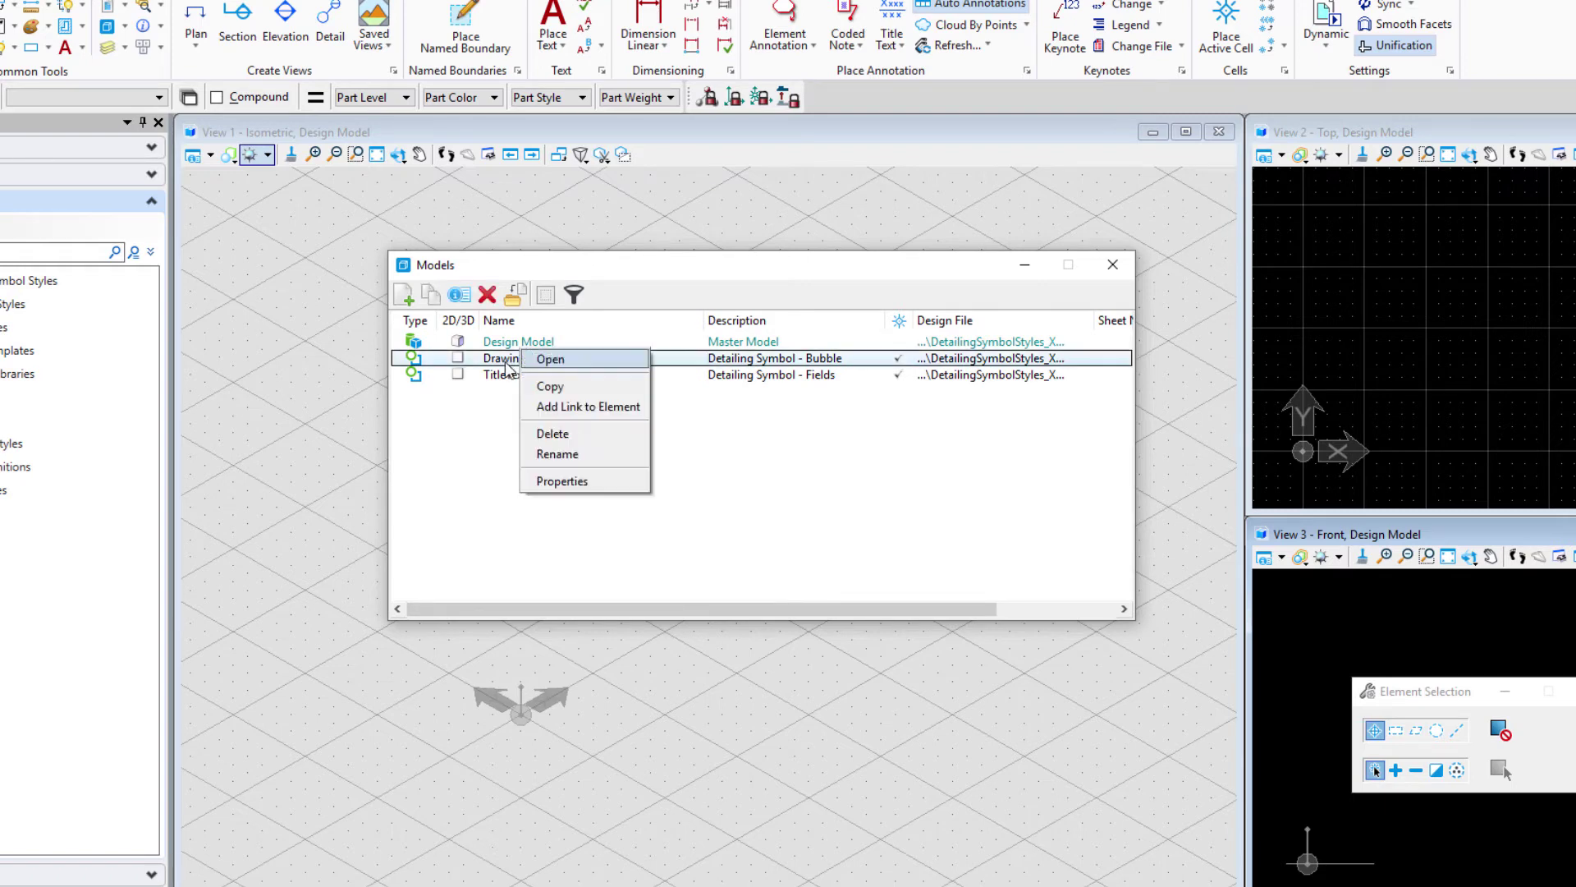
left_click(544, 454)
left_click(496, 367)
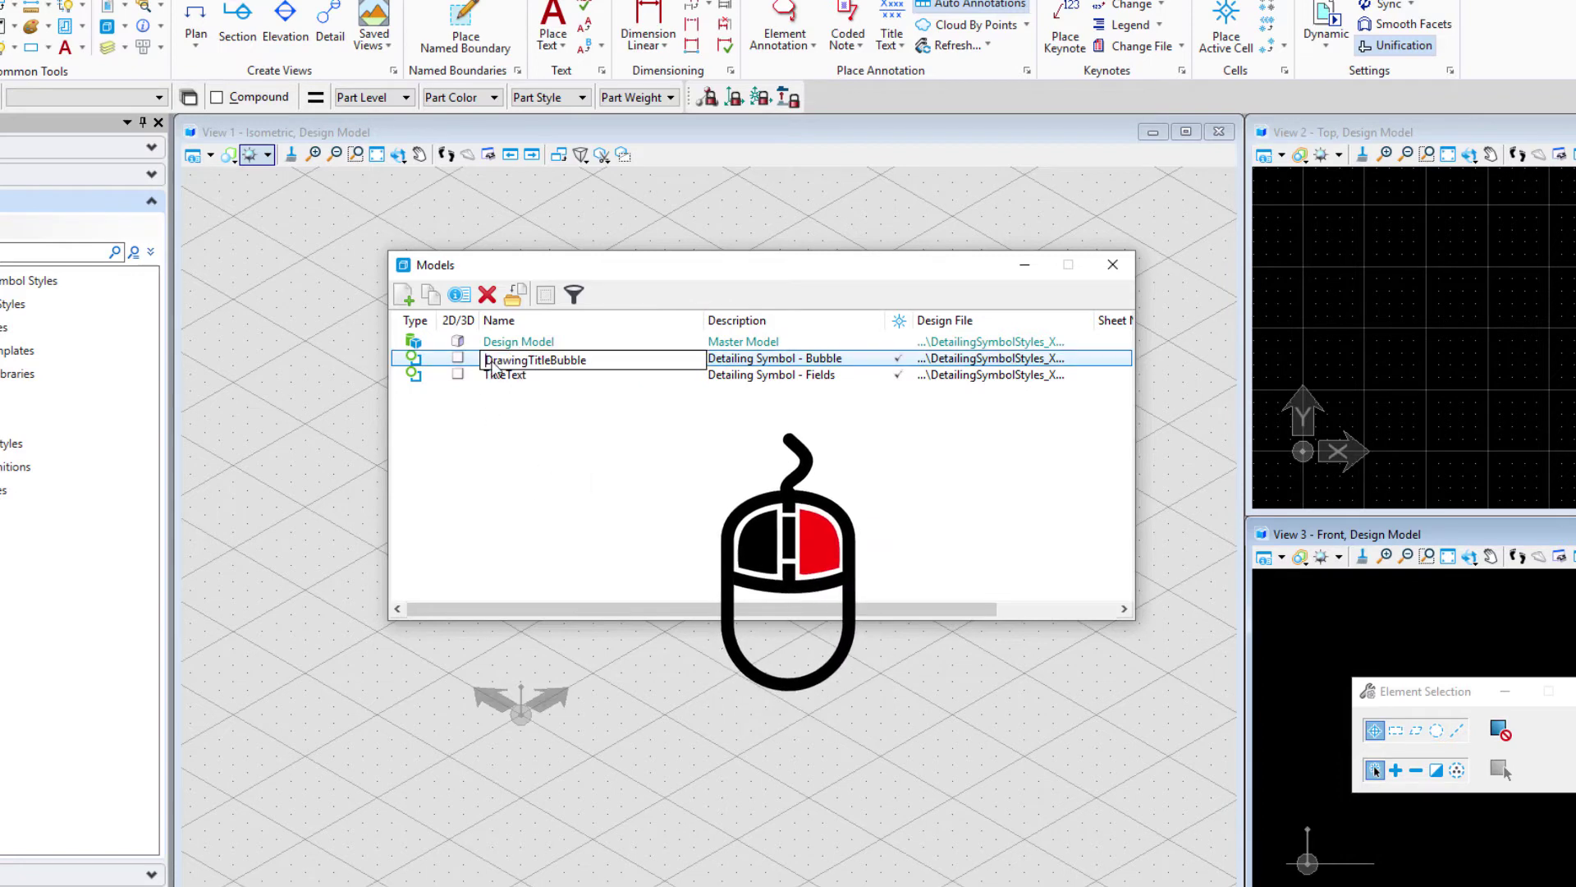
type("XYZ")
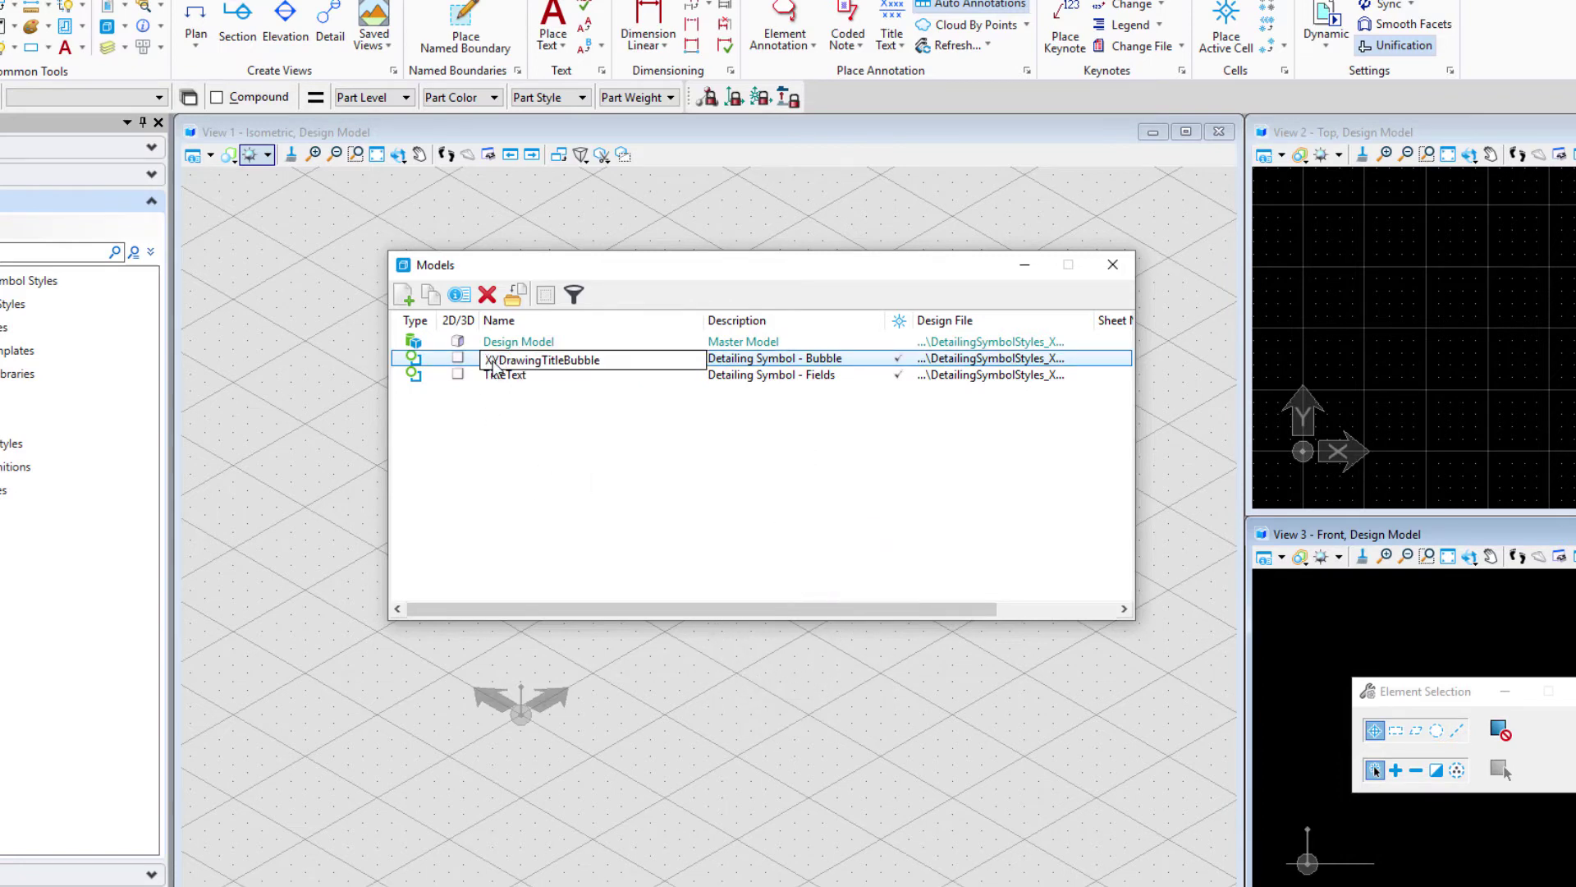
type("_")
left_click(520, 397)
- Rename the TitleText model to XYZ_TitleText
left_click(517, 376)
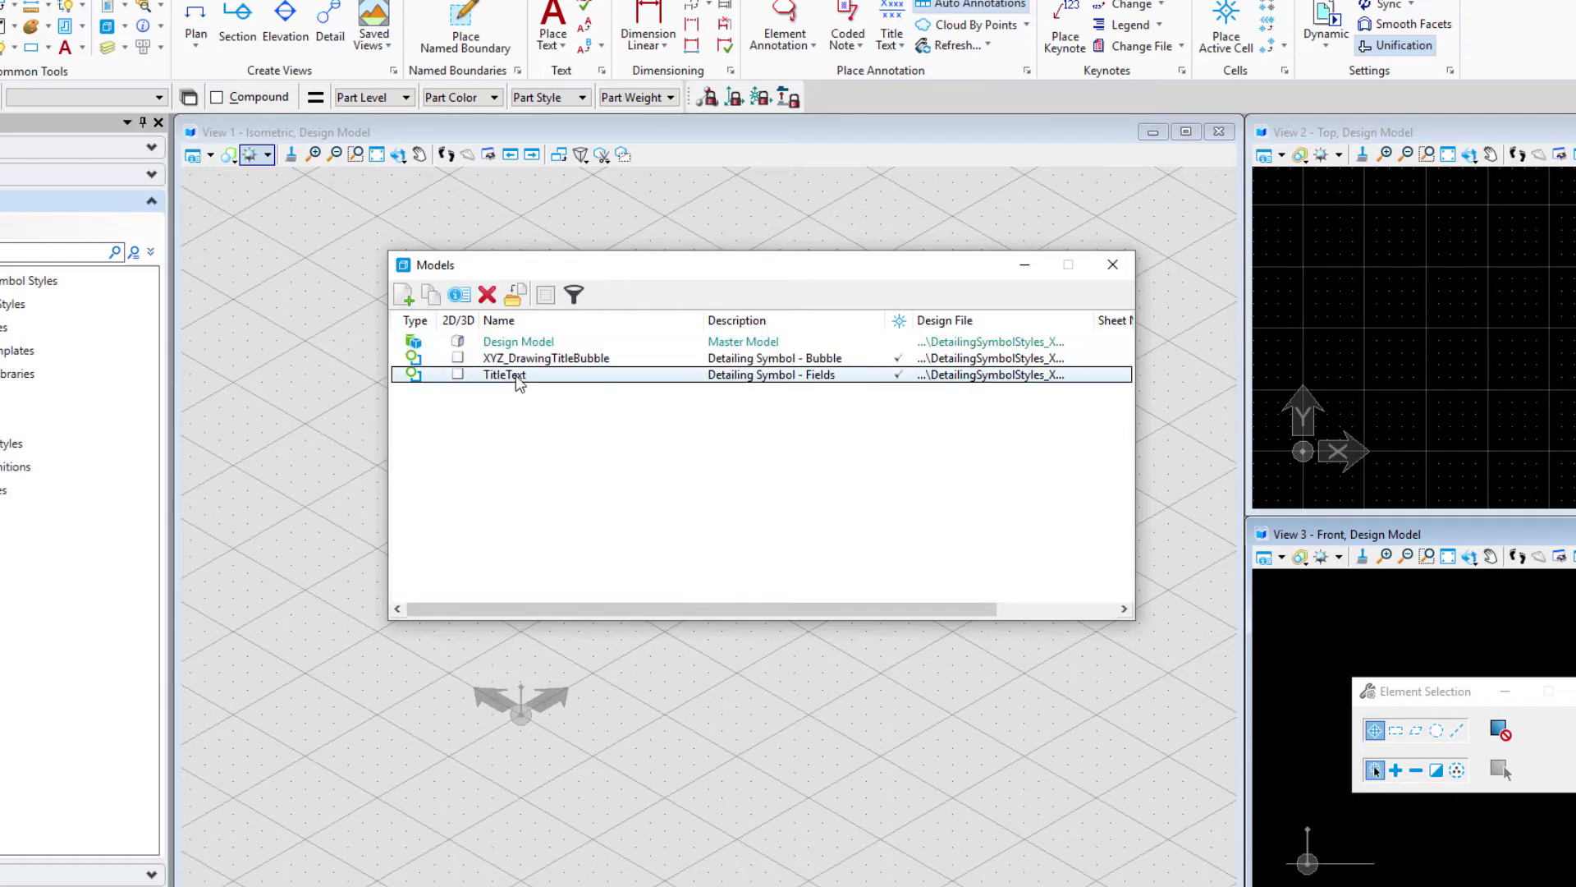
right_click(518, 376)
key("m")
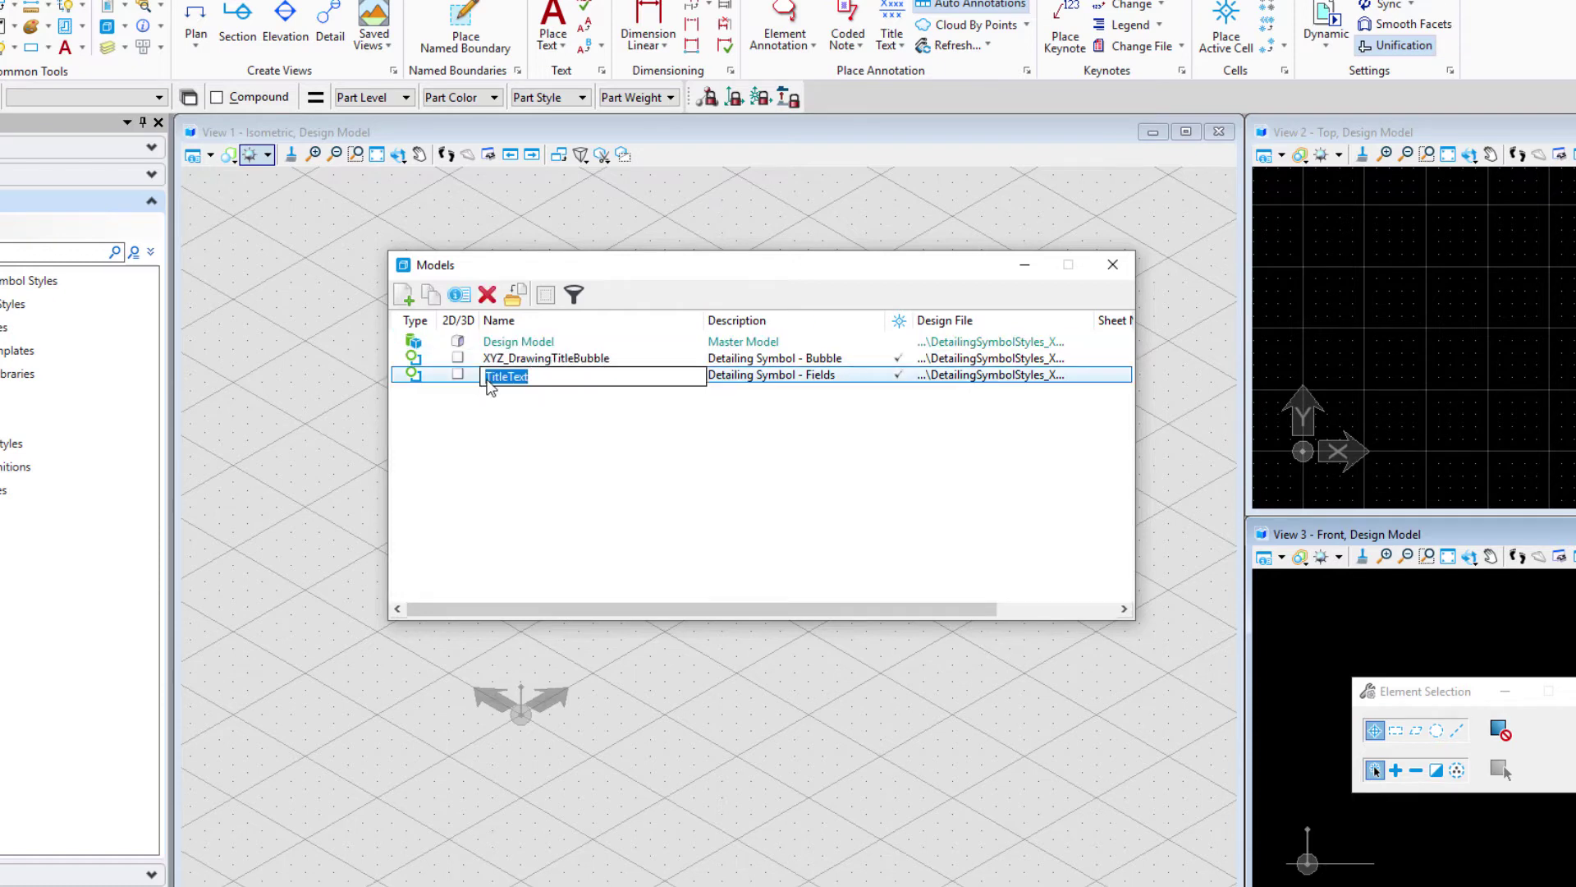
left_click(486, 378)
type("XYZ_")
key("Return")
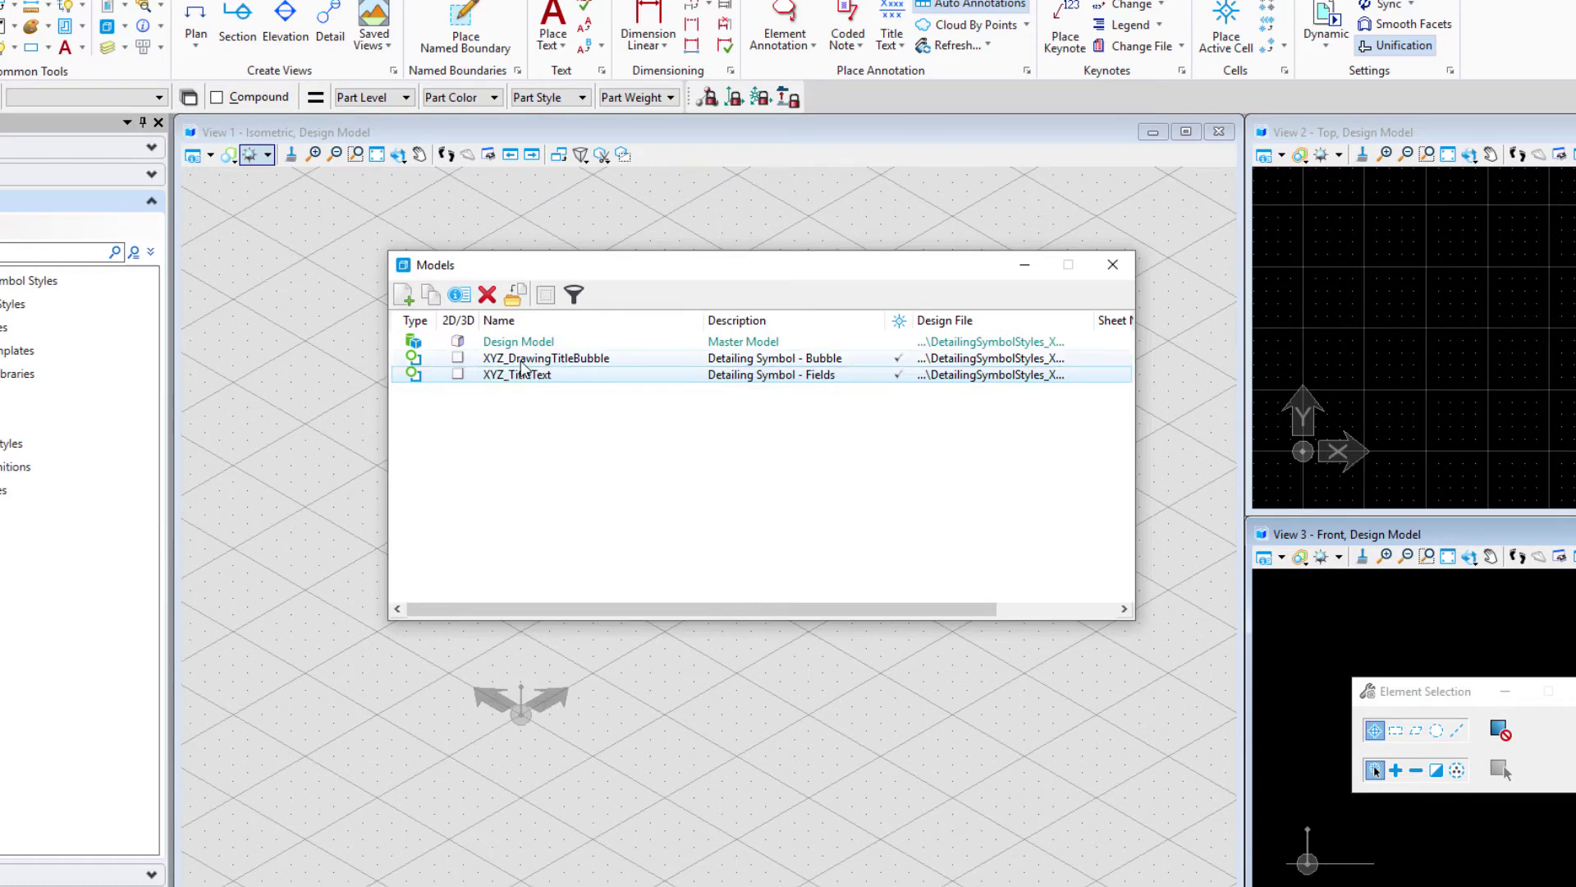
left_click(558, 359)
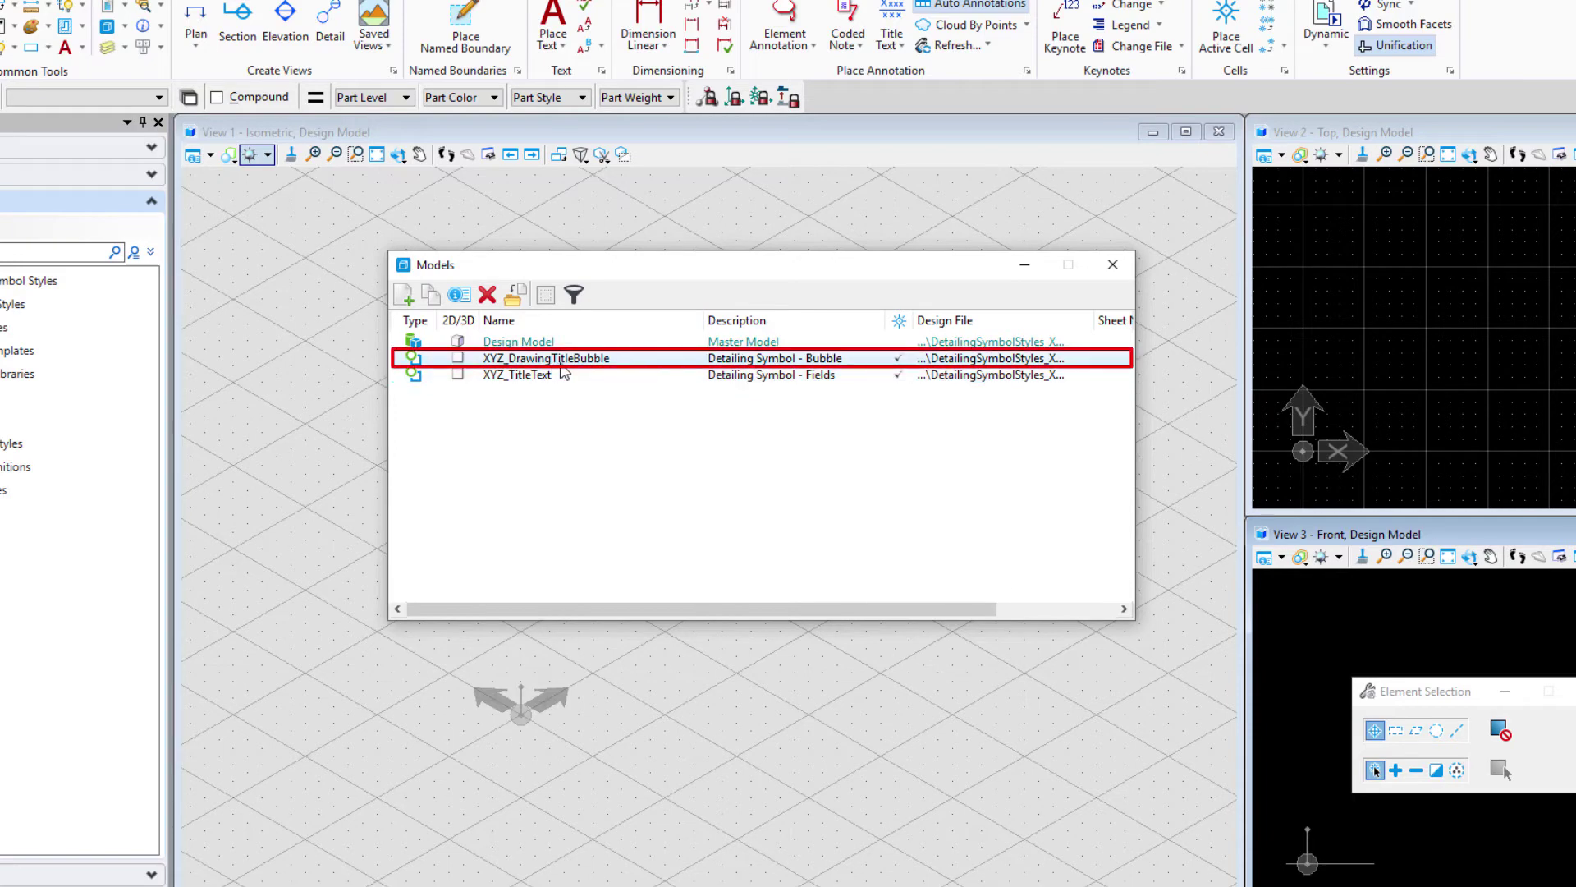
- Open XYZ_DrawingTitleBubble, close the Models dialog, and zoom to show the whole bubble
double_click(565, 367)
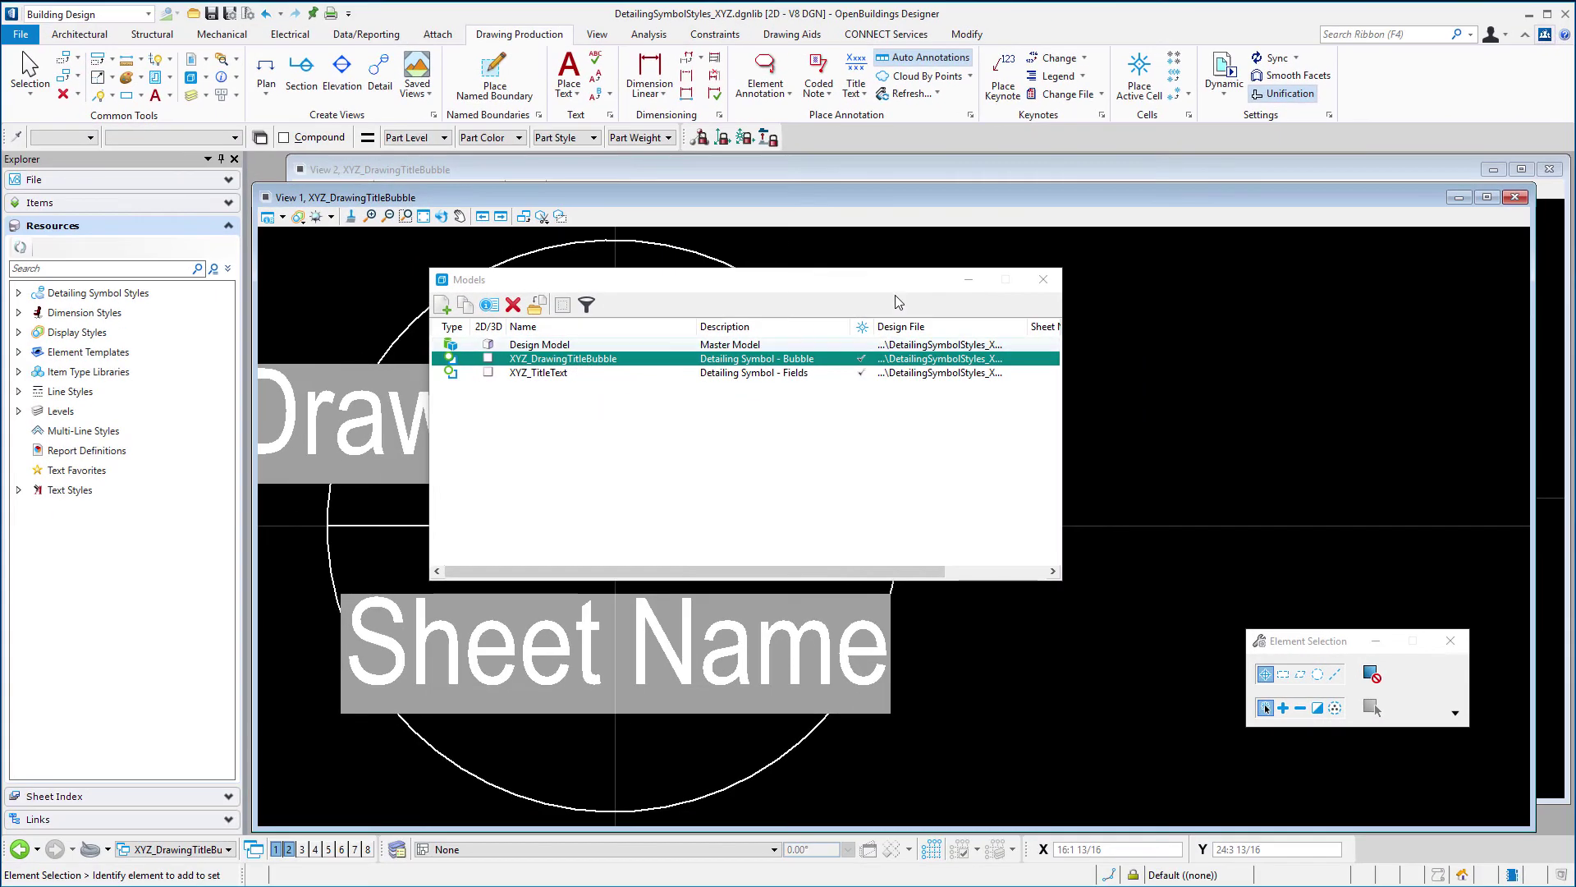
left_click(1044, 280)
scroll(1126, 386, "down", 5)
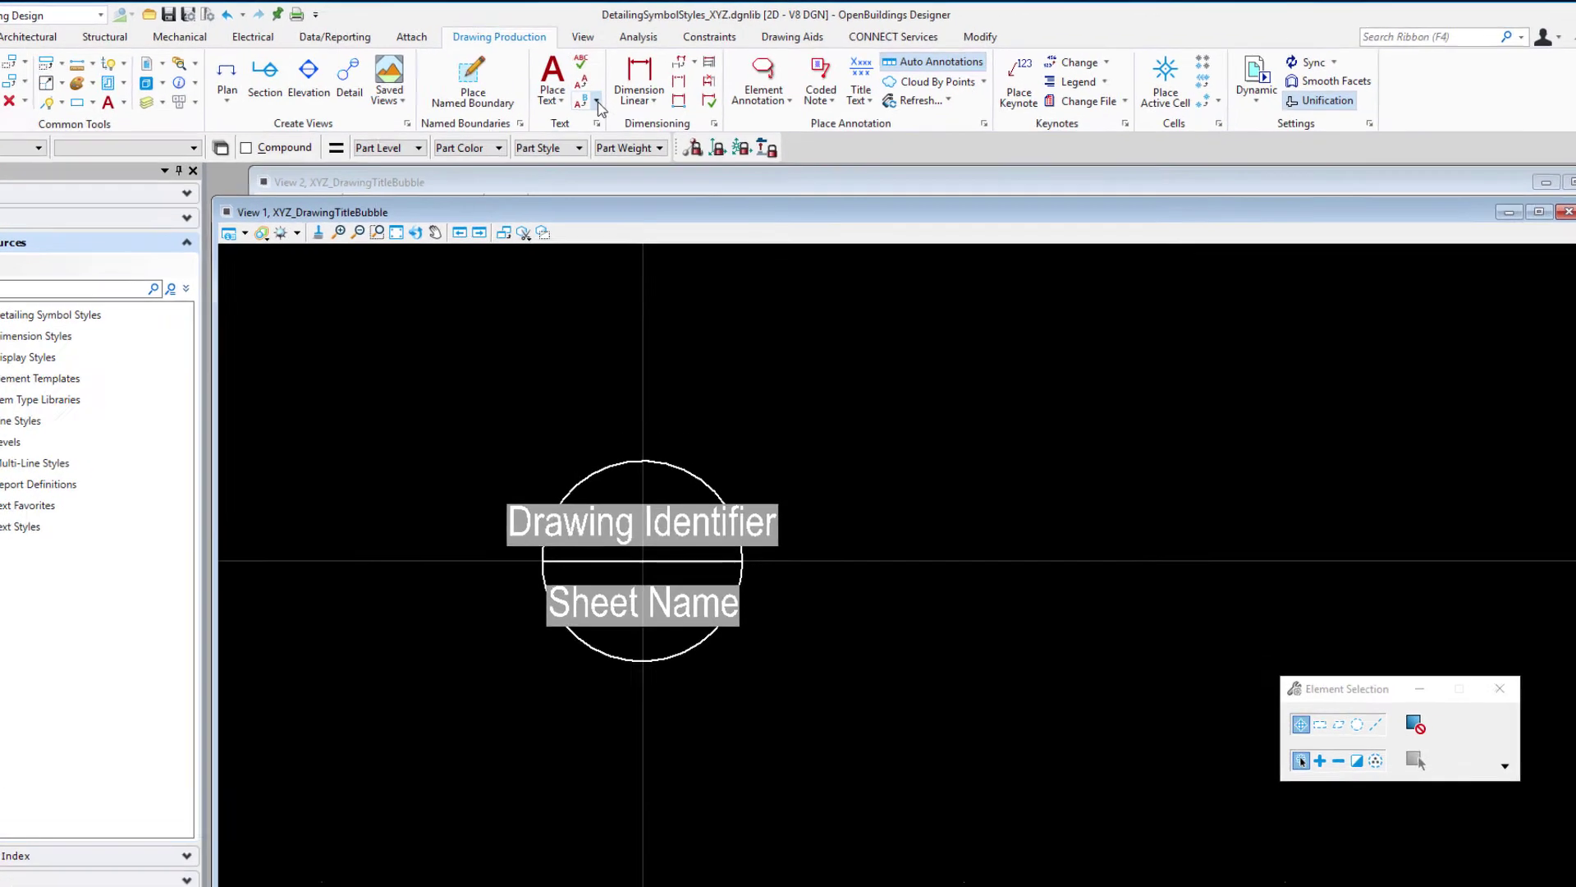
- Start Change Text Attributes and choose the XYZ_Drawing Title text style
left_click(597, 104)
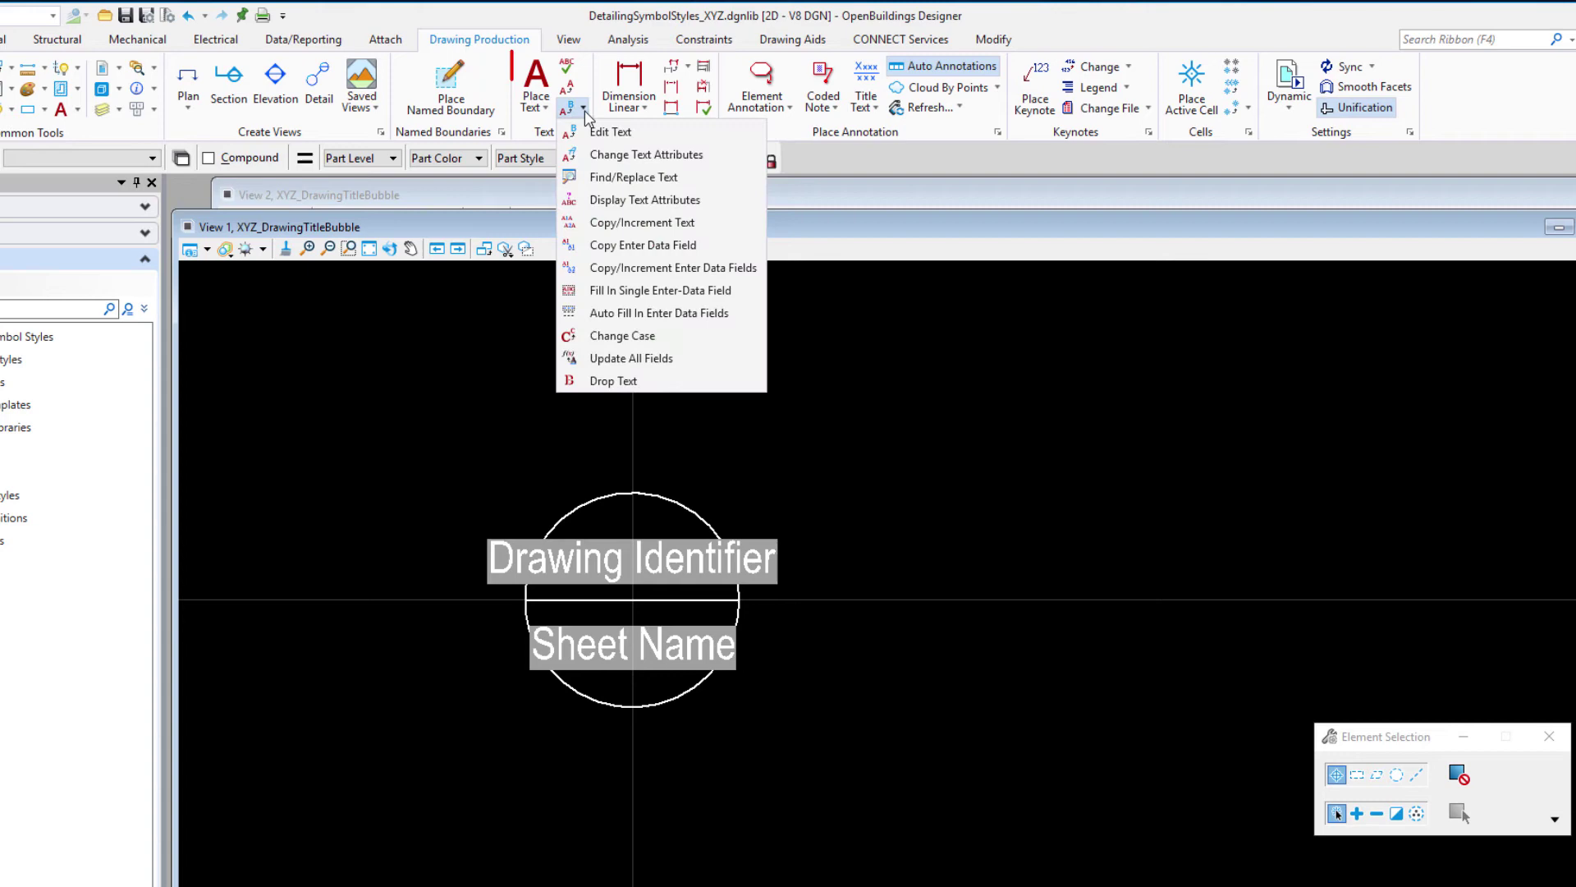
left_click(638, 156)
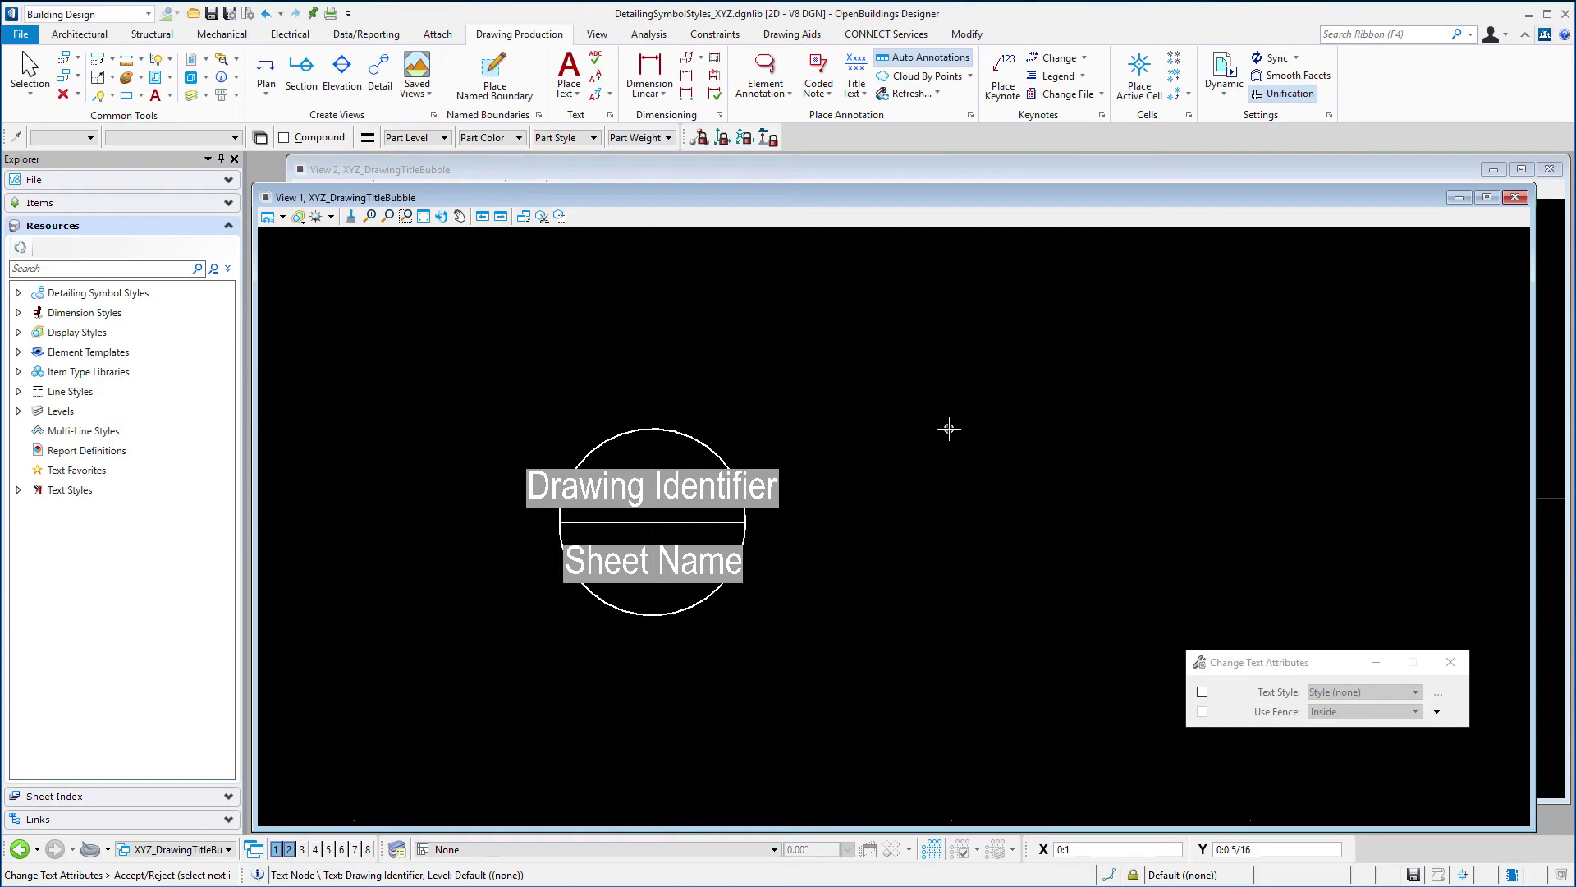
left_click_drag(1355, 762, 1226, 721)
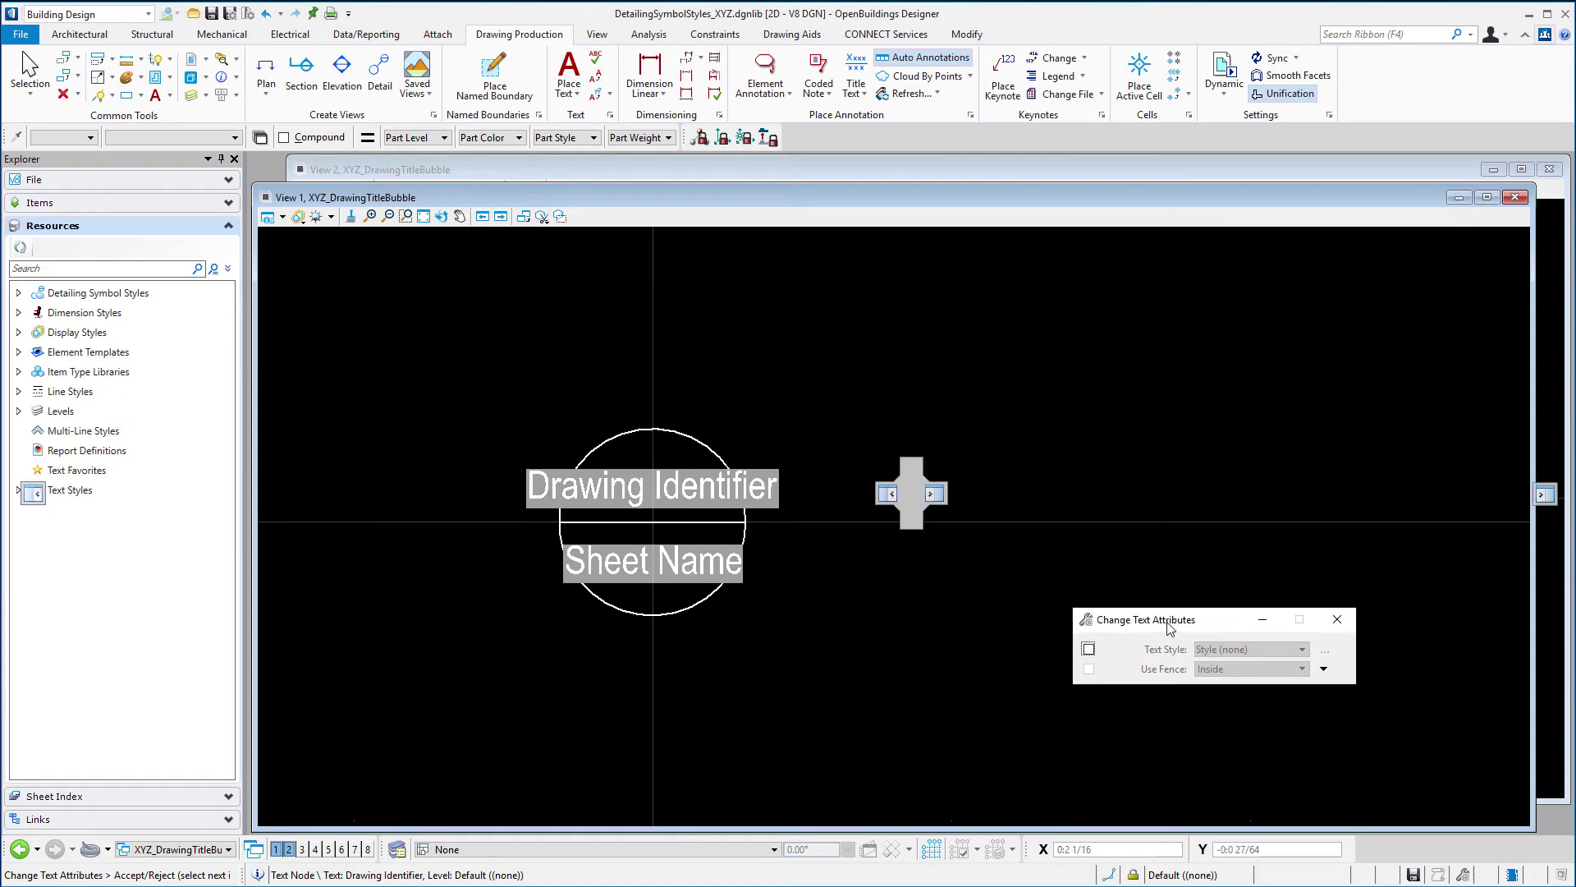
left_click_drag(1170, 628, 1044, 583)
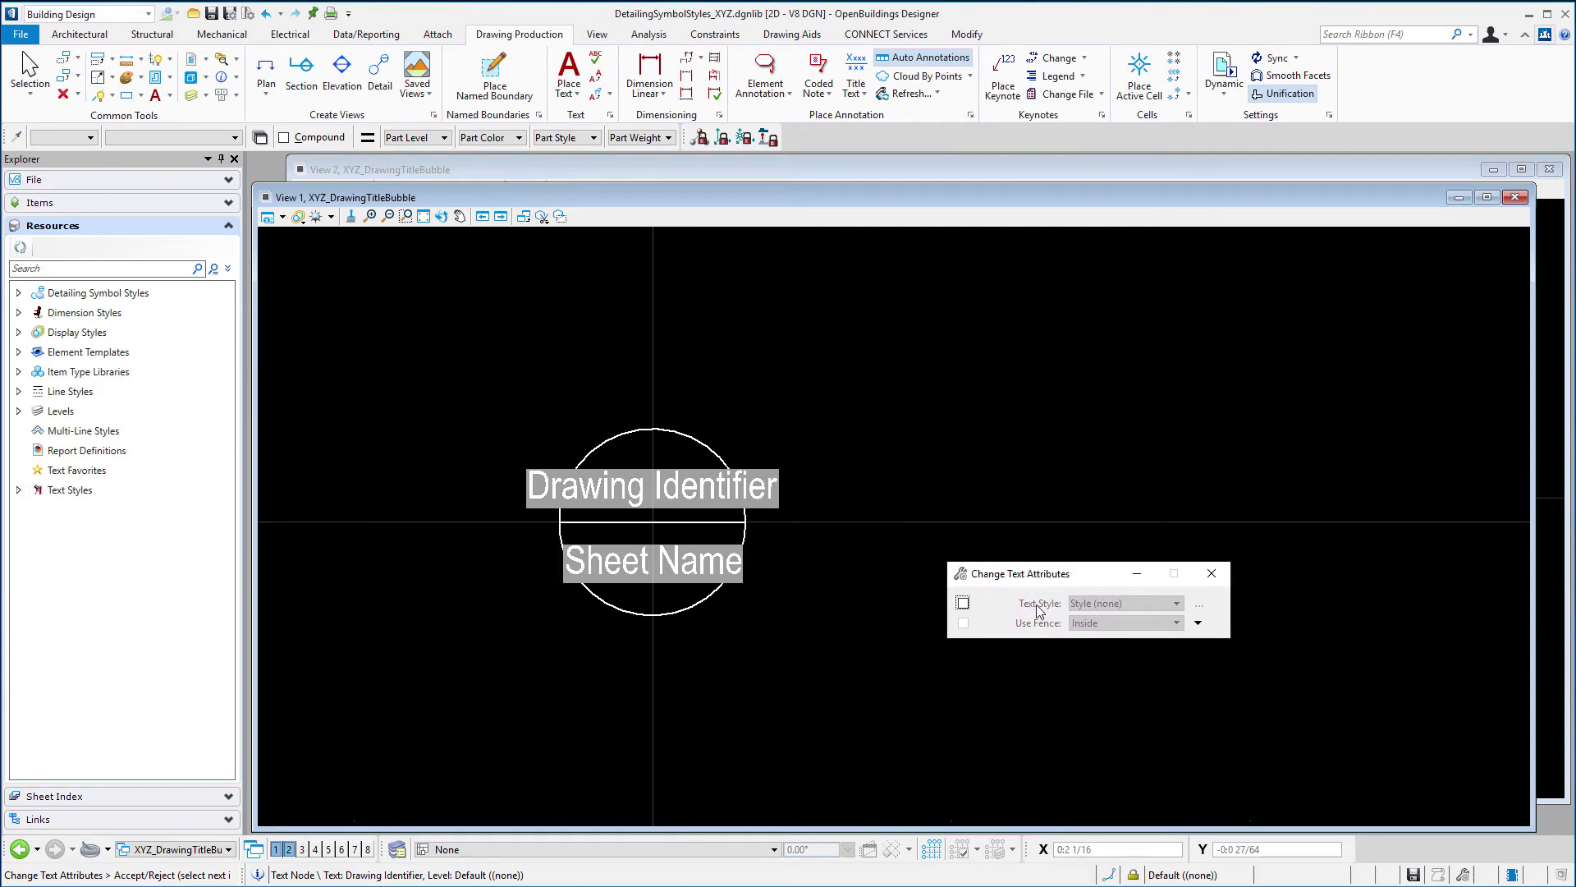
left_click(963, 605)
left_click(1138, 605)
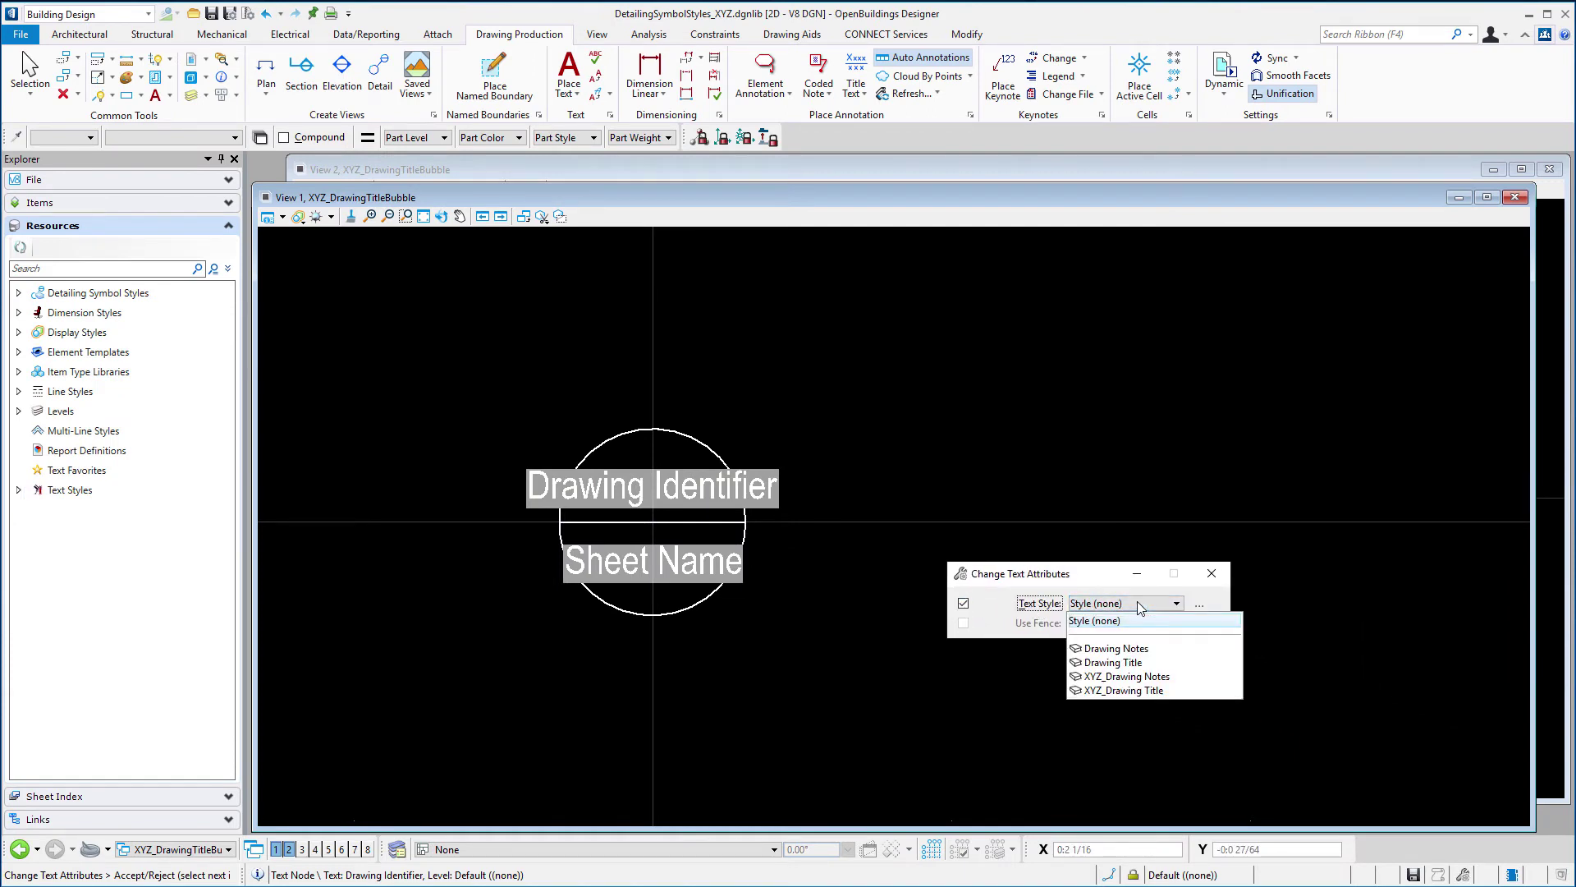
left_click(1140, 691)
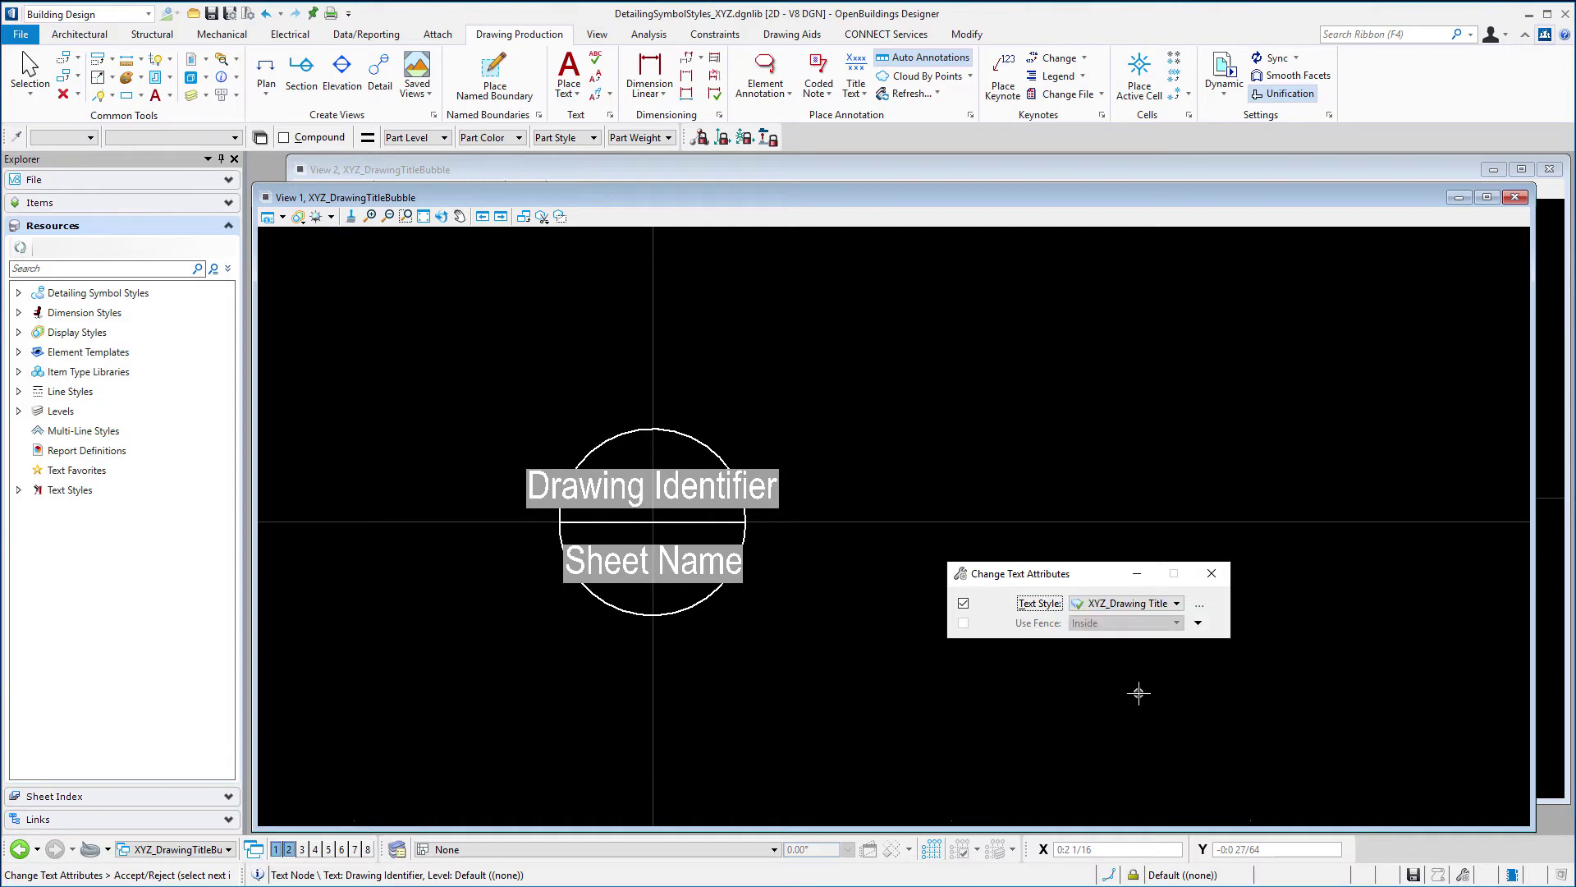
left_click(1200, 626)
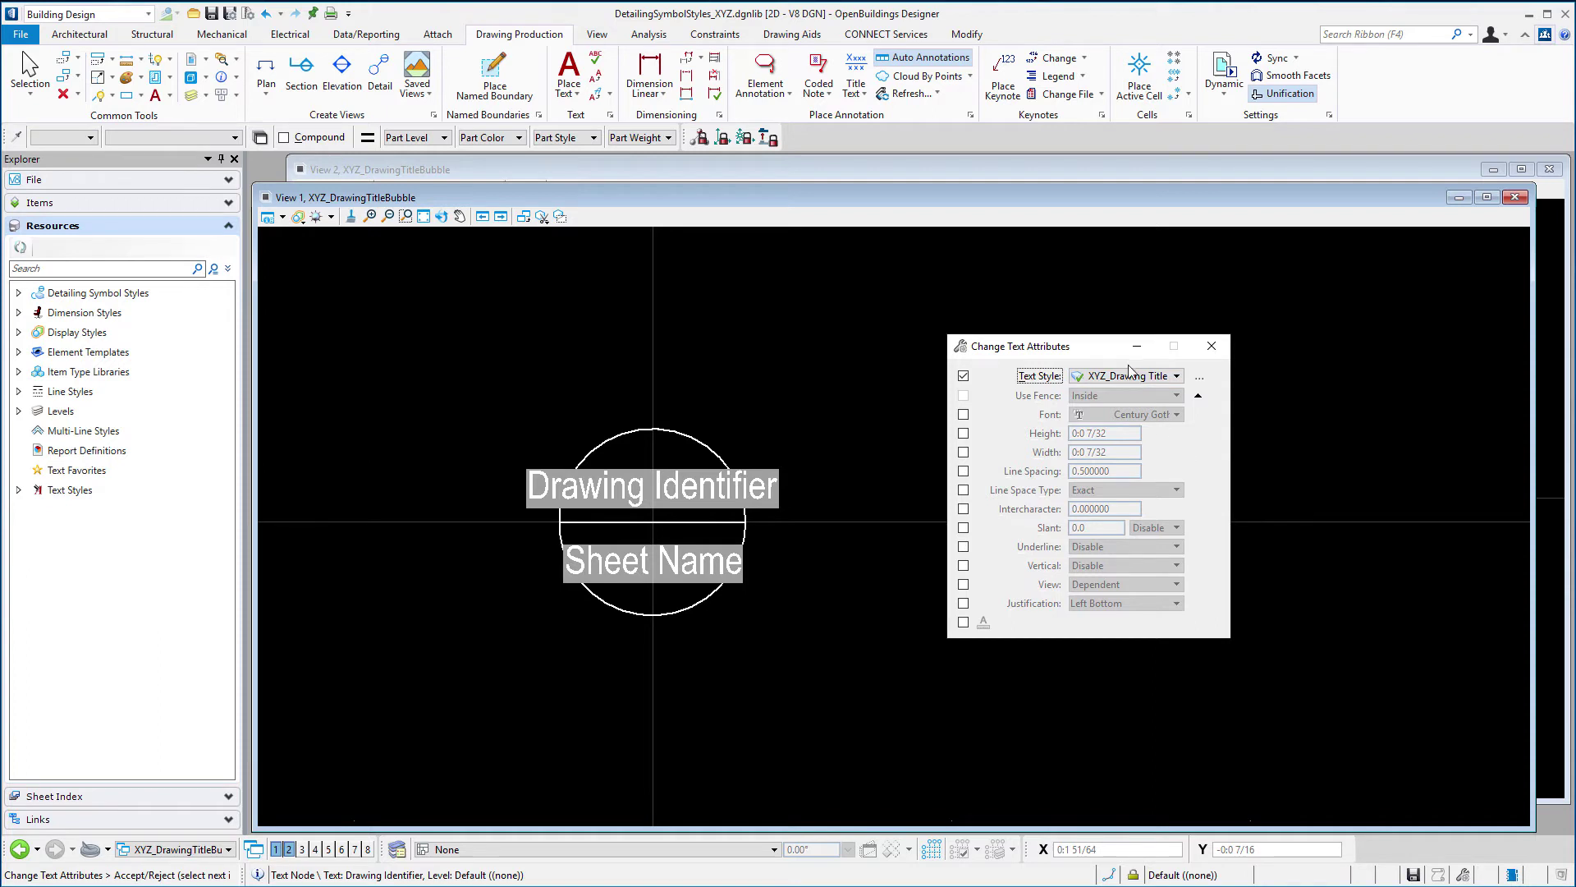
- Set justification to Center Bottom and apply the attributes to the Drawing Identifier text
key("ctrl+z")
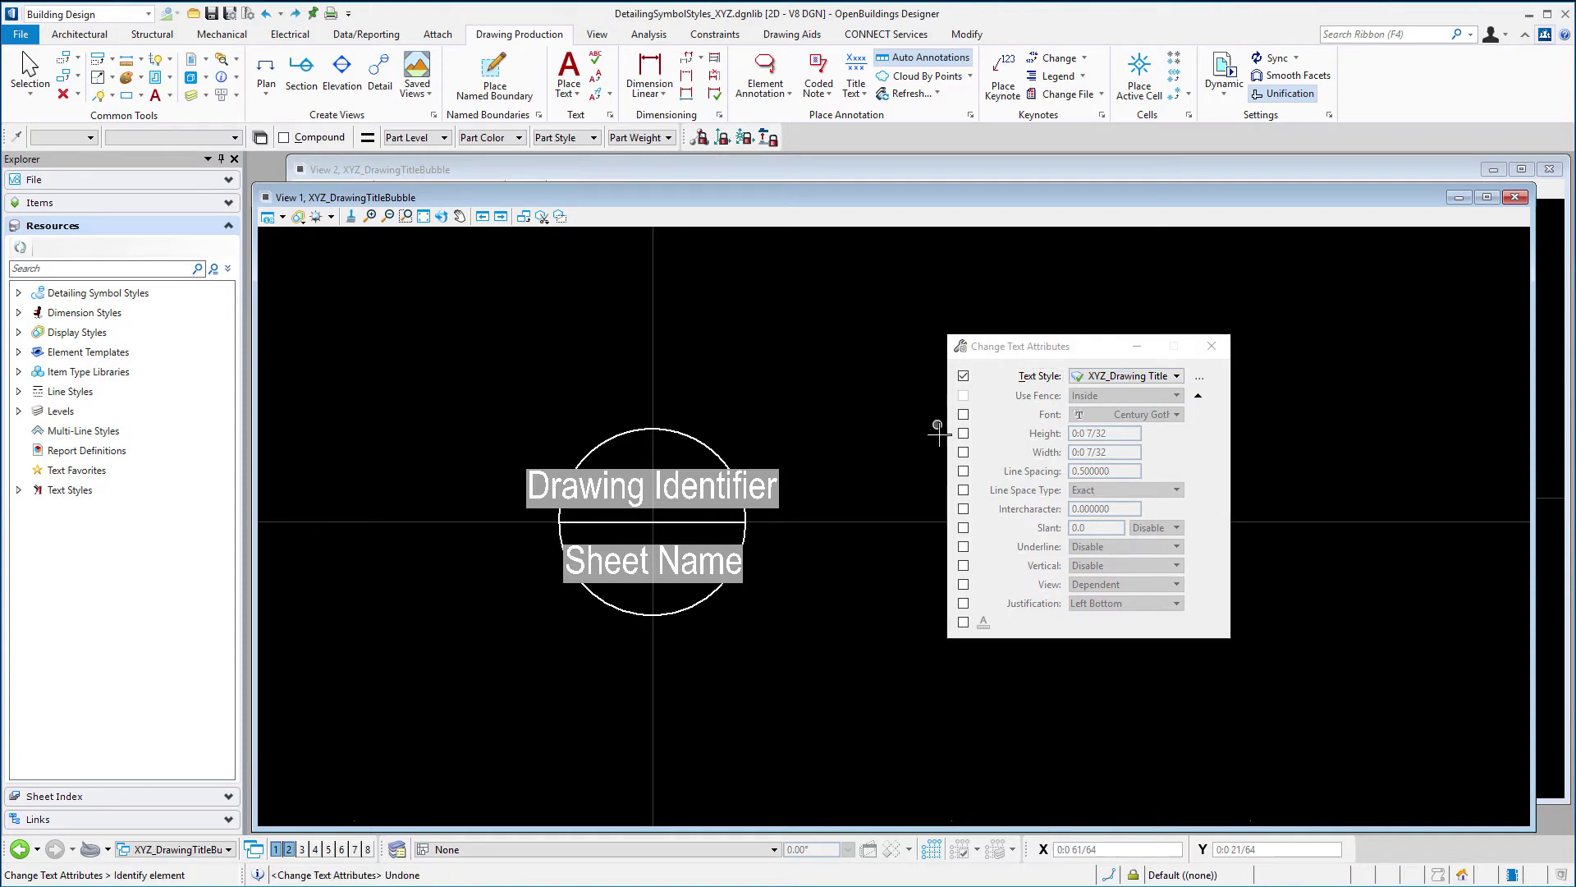
left_click(963, 603)
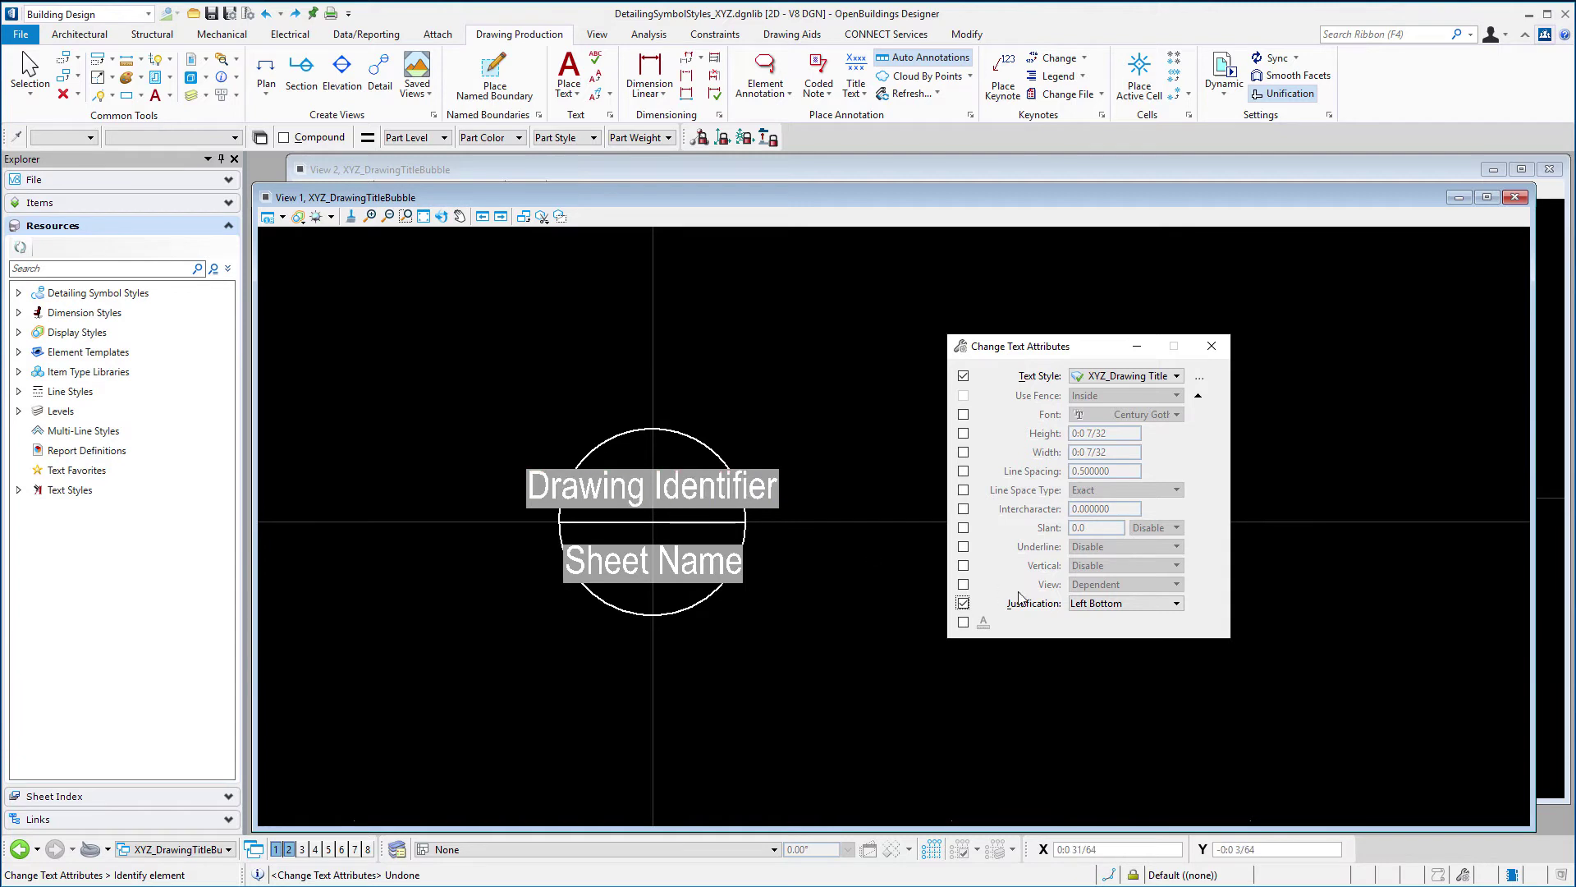
left_click(1087, 604)
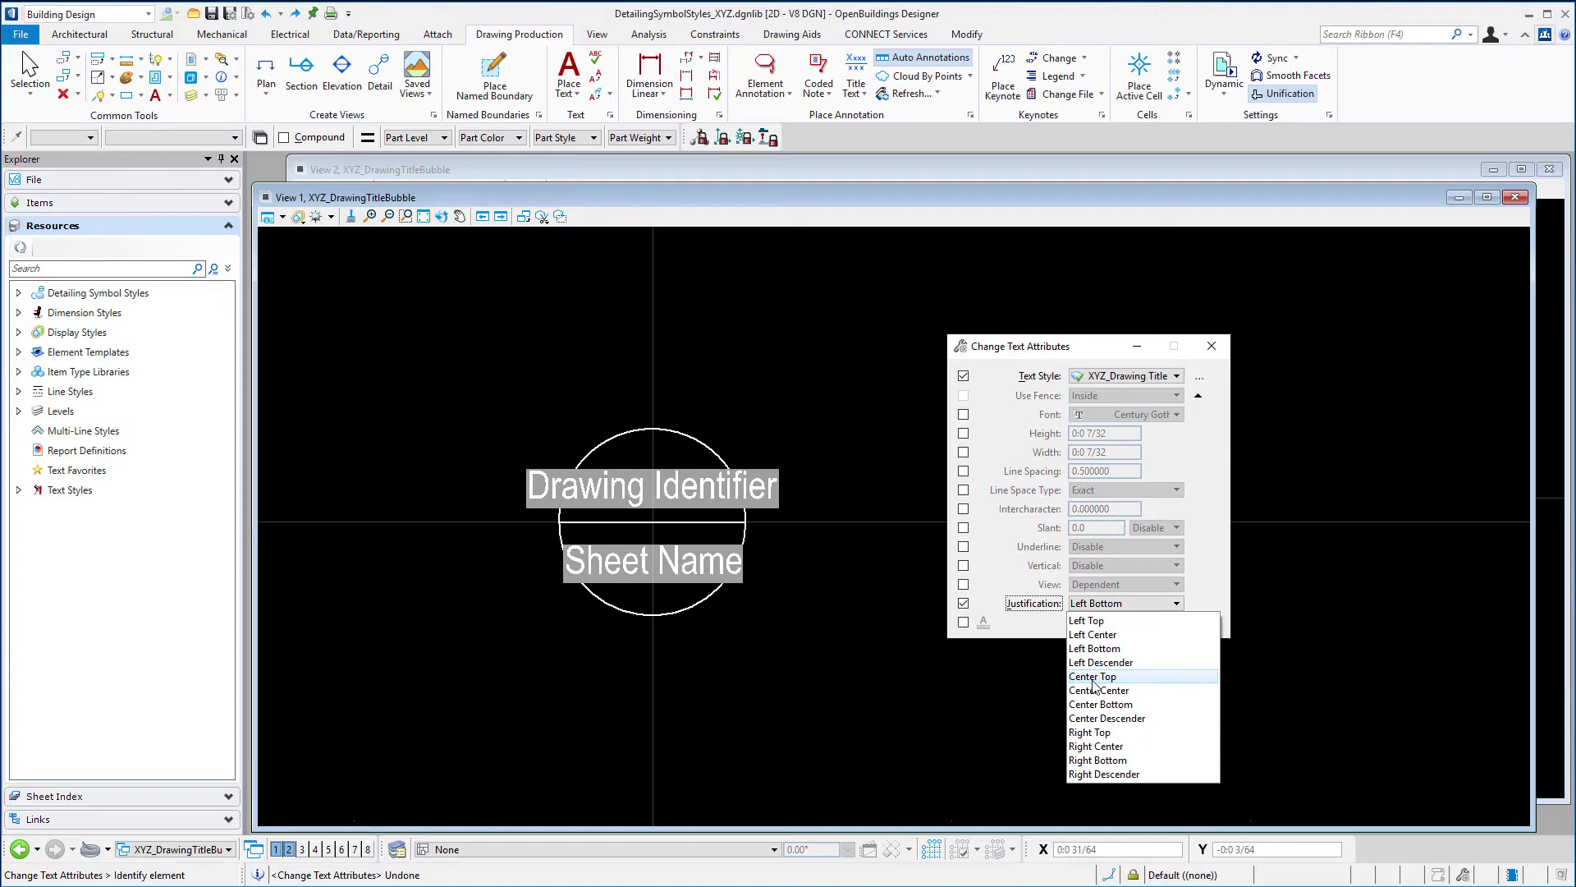
left_click(1101, 705)
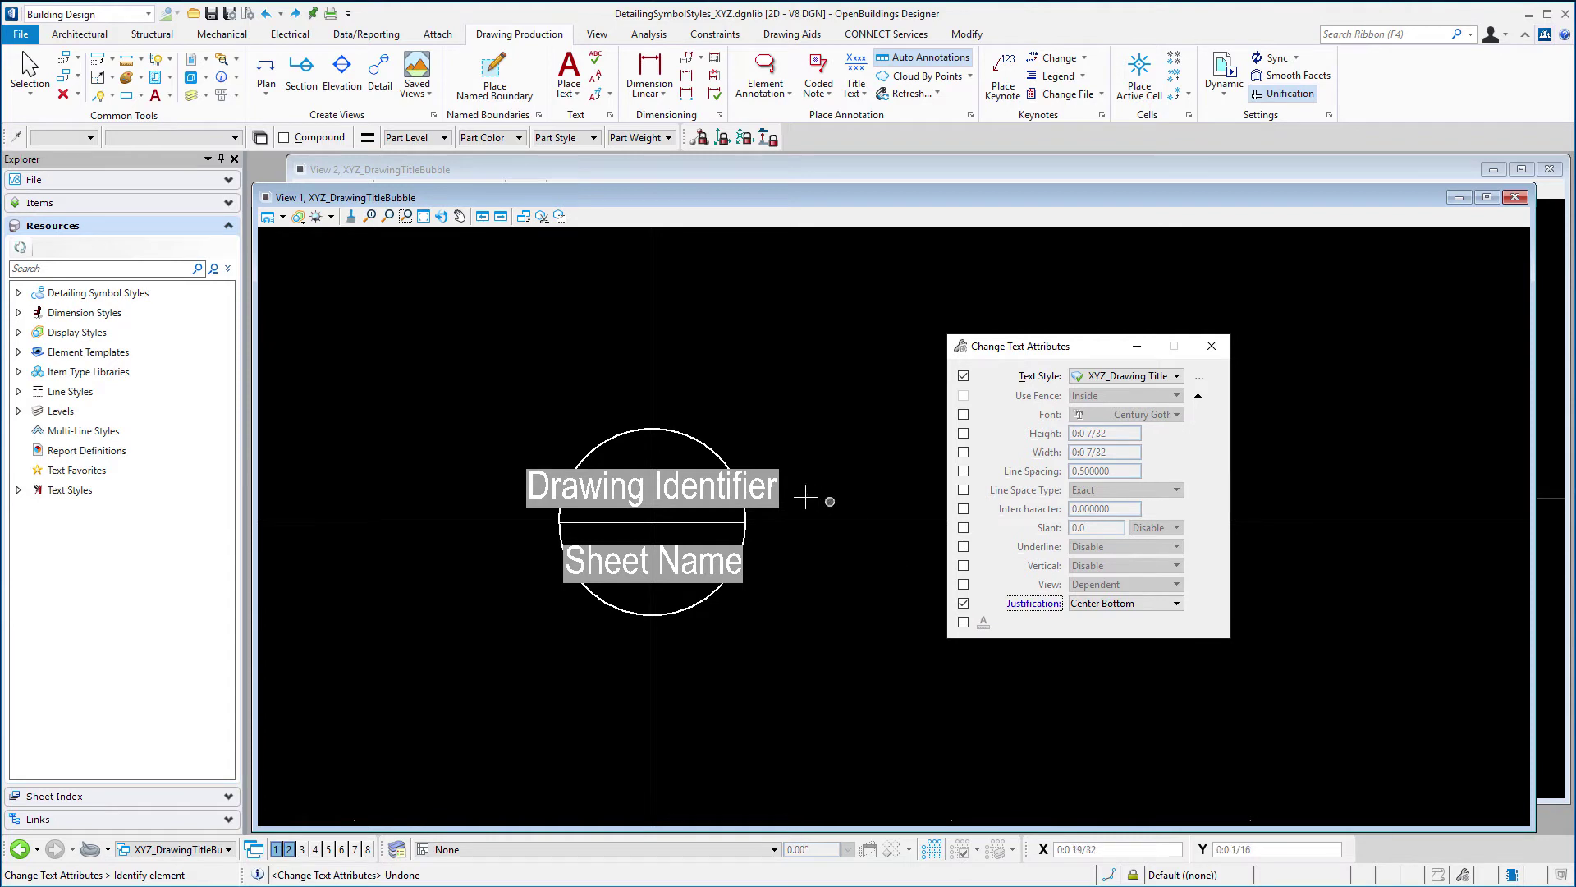
left_click(777, 488)
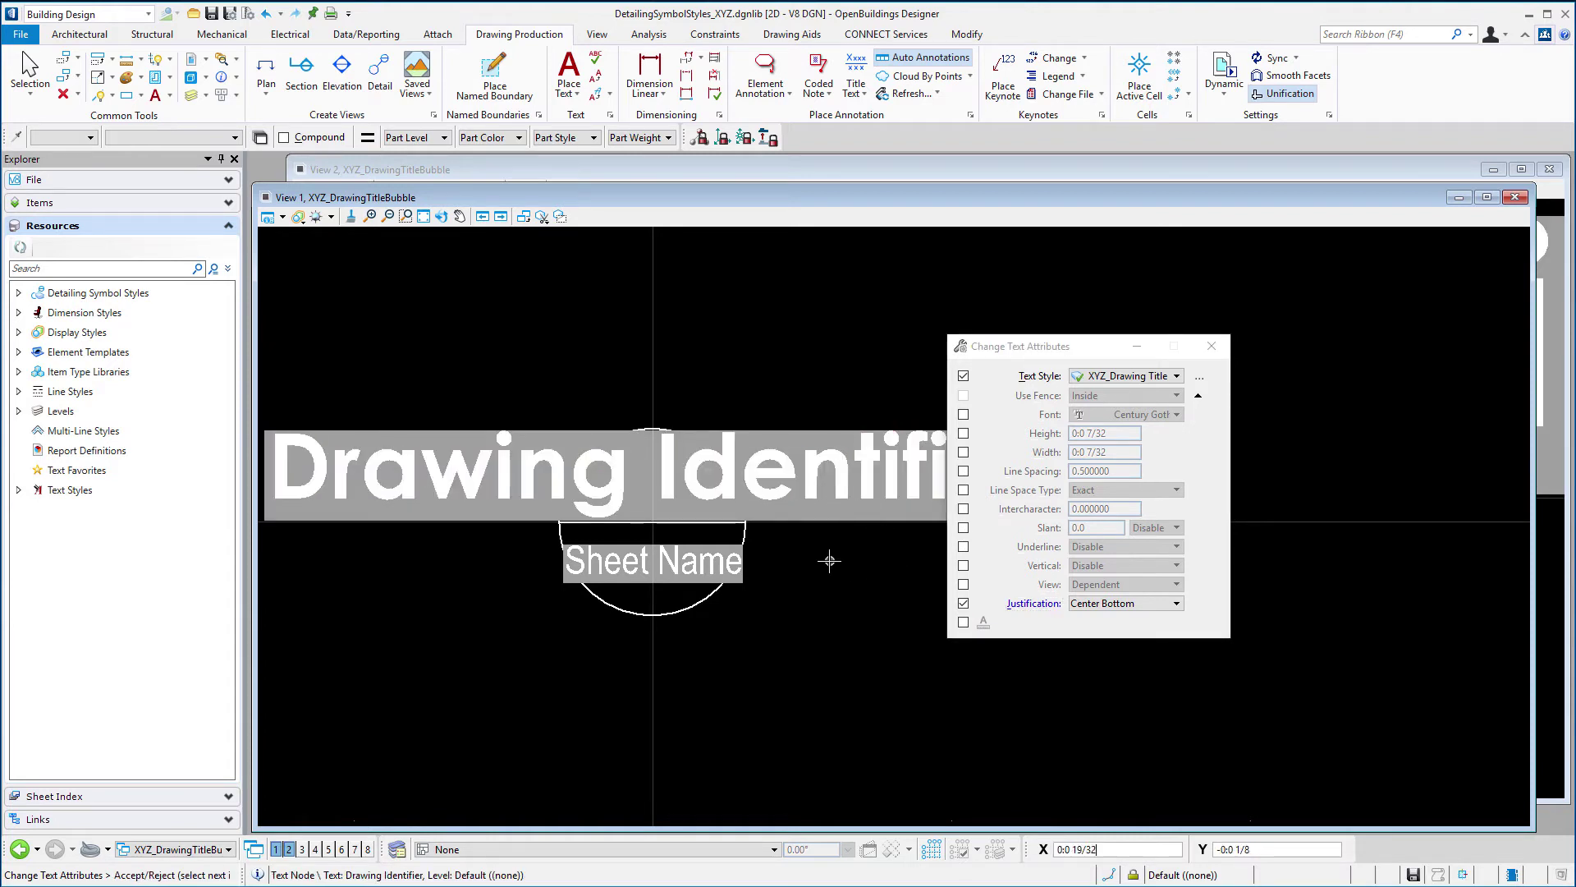
scroll(830, 565, "down", 2)
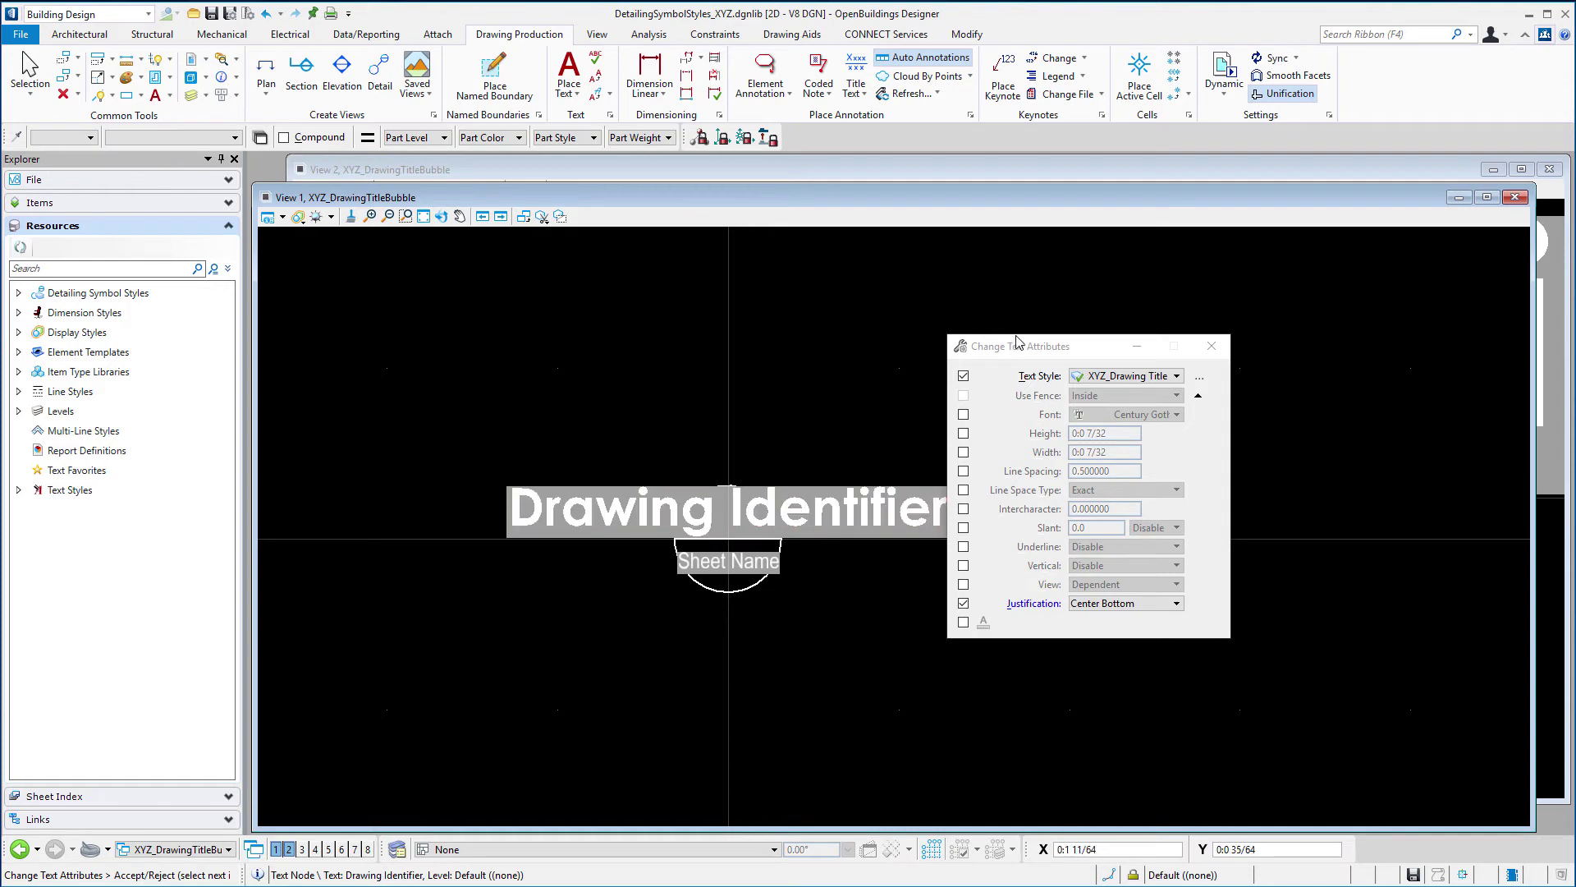
- Apply text style XYZ_Drawing Notes with Center Top justification to the Sheet Name text
left_click_drag(1019, 348, 1103, 349)
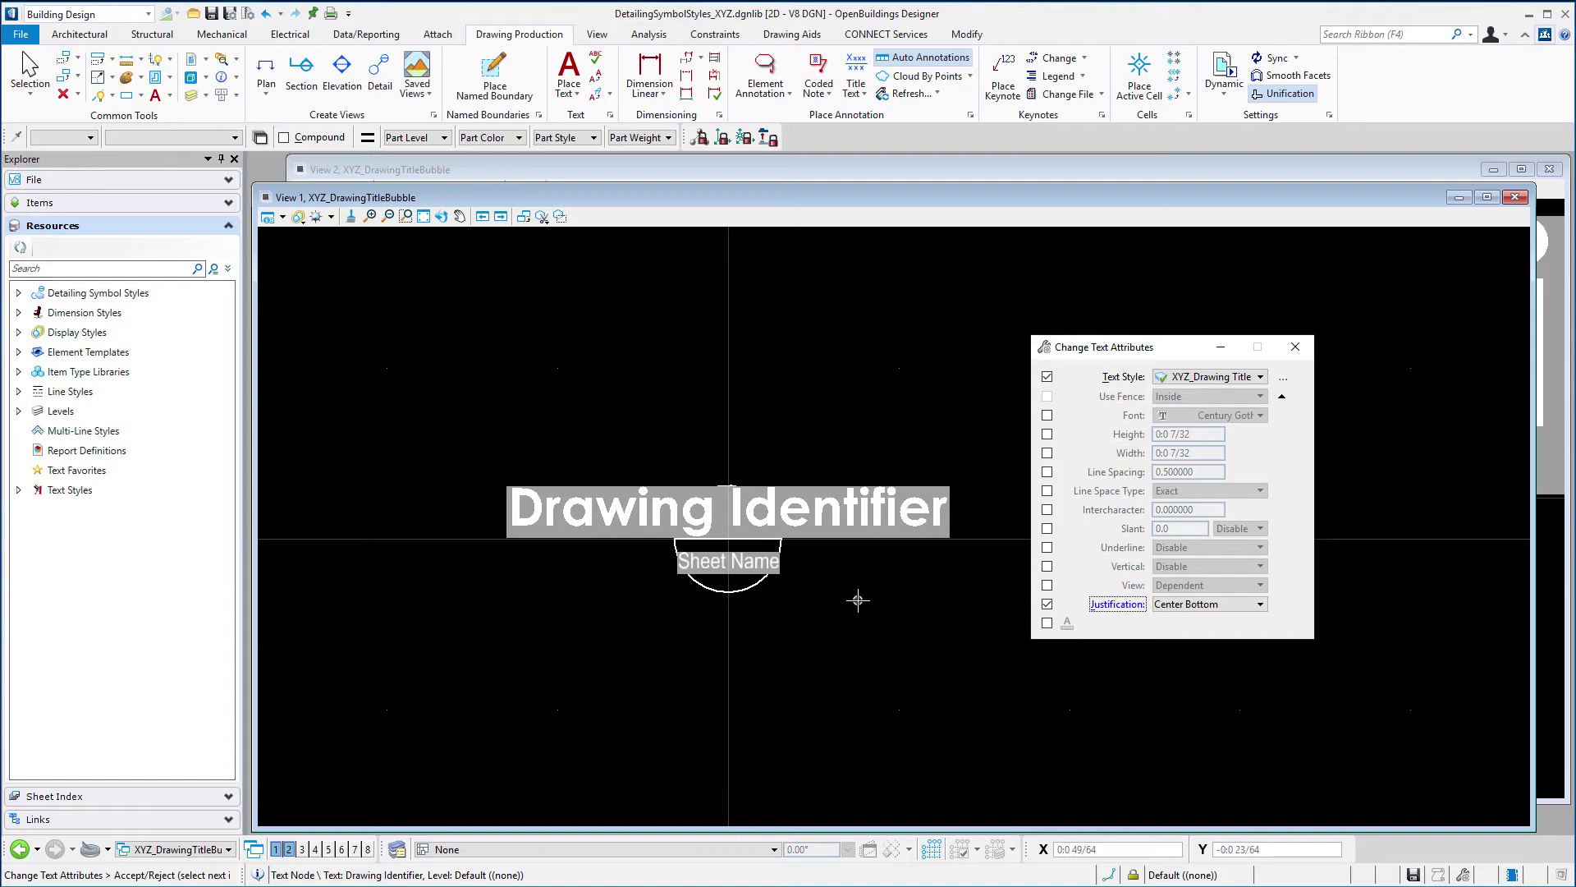
left_click(1217, 376)
left_click(1214, 451)
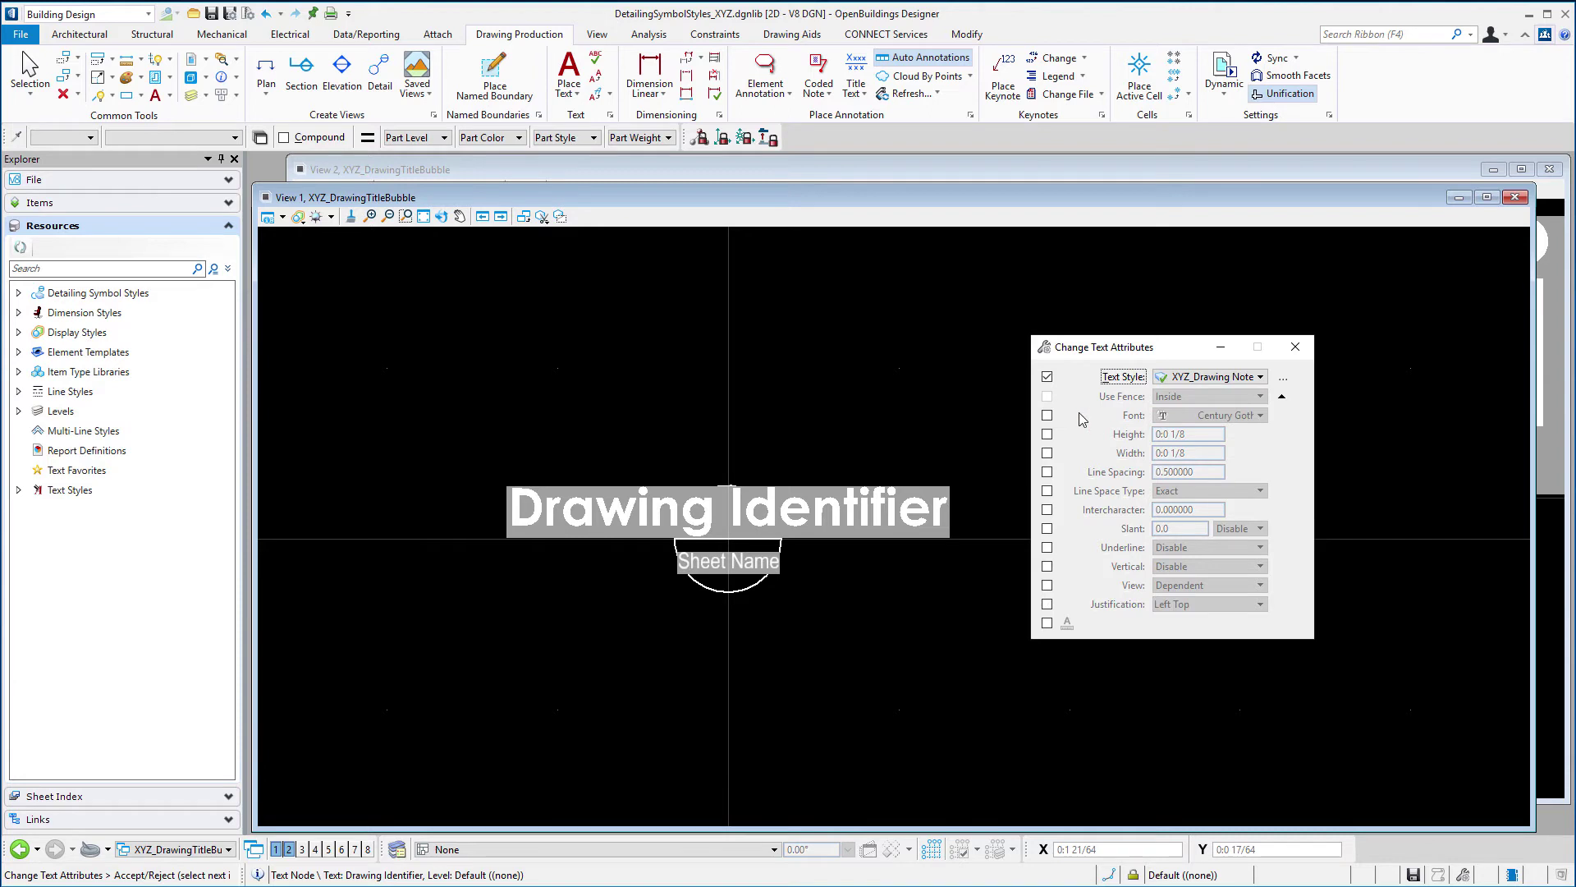
left_click(1047, 604)
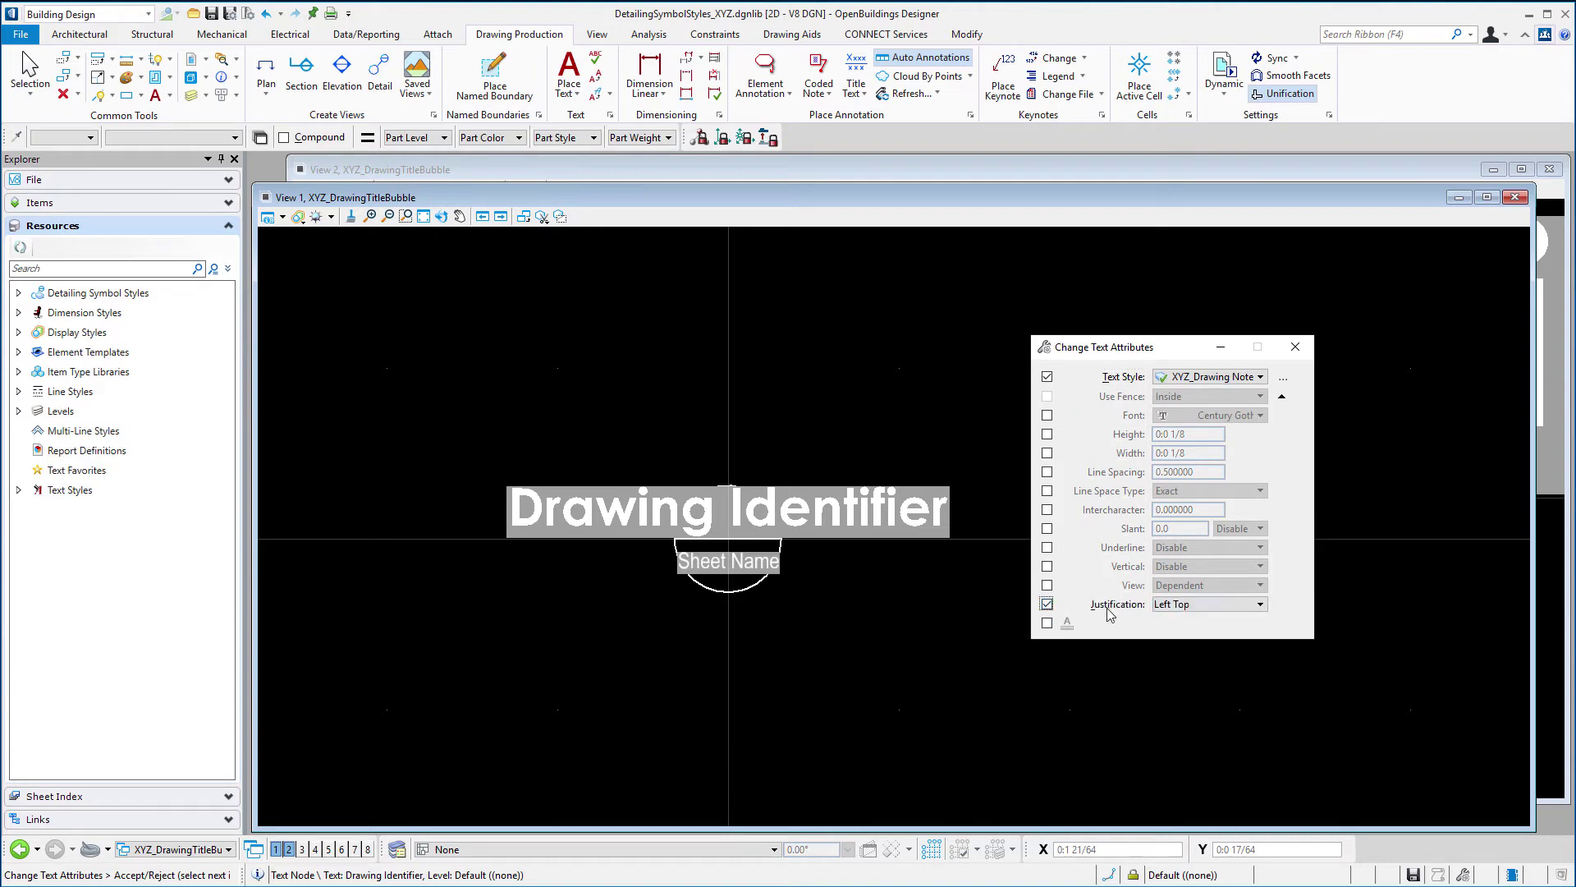
left_click(1209, 605)
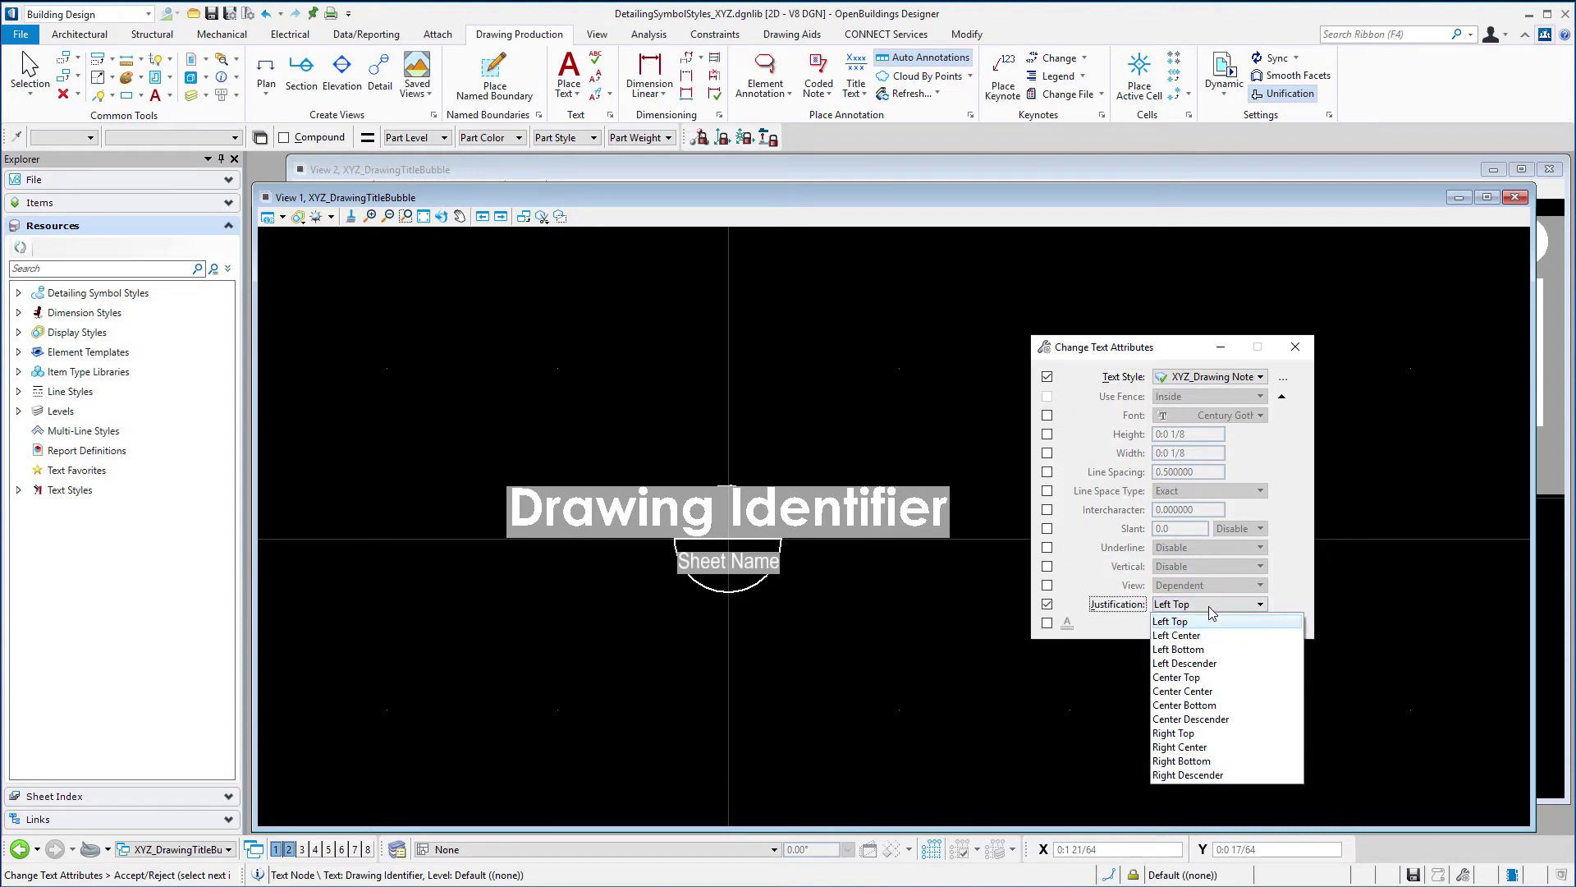
left_click(1198, 678)
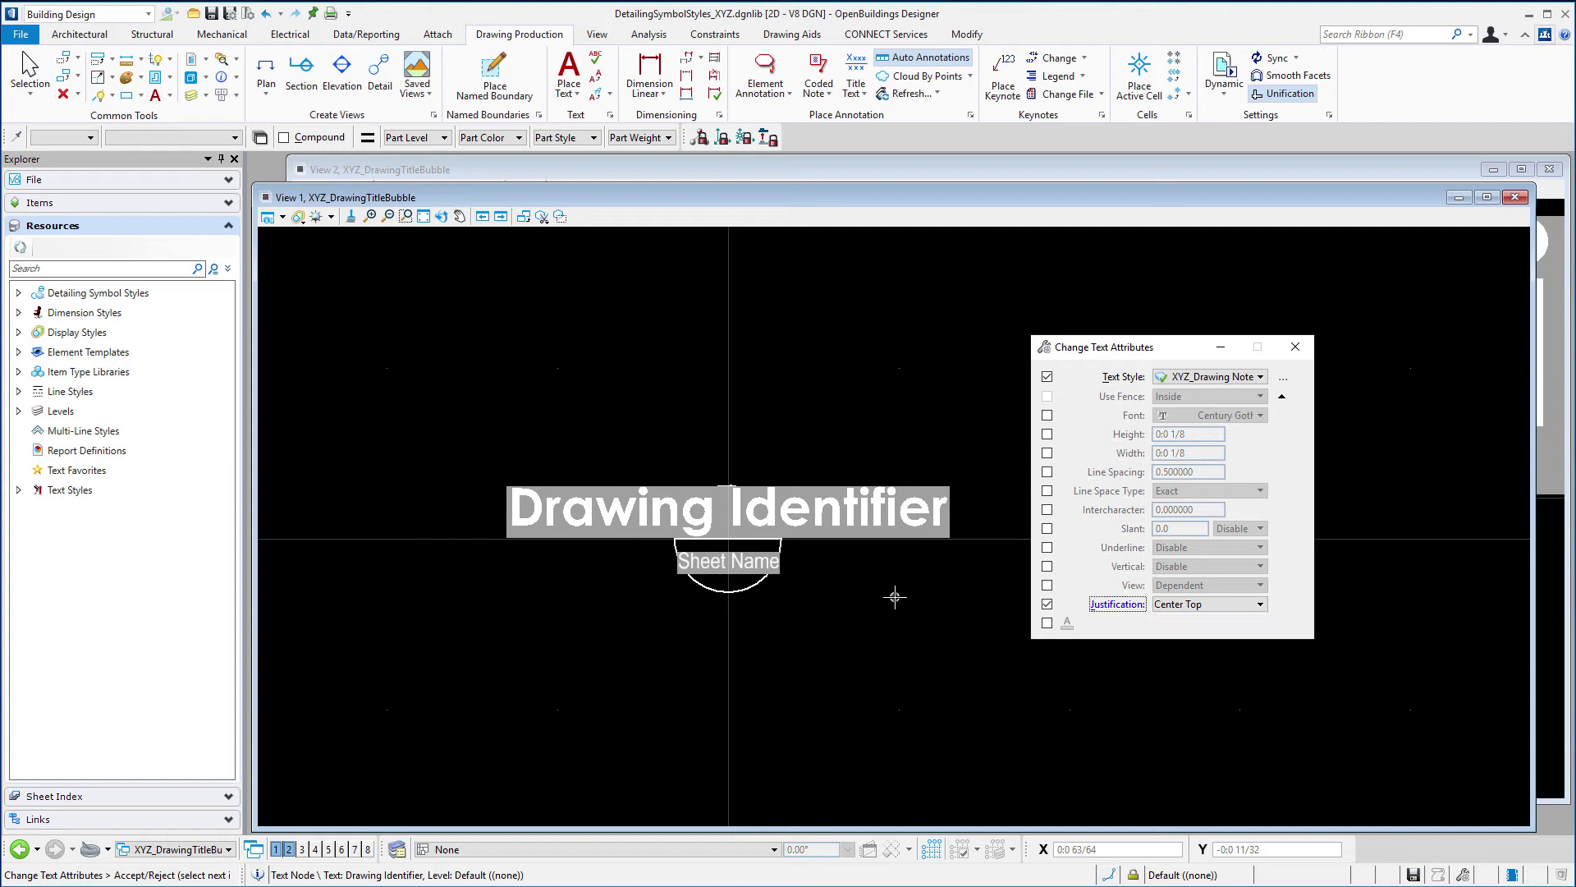
left_click(754, 565)
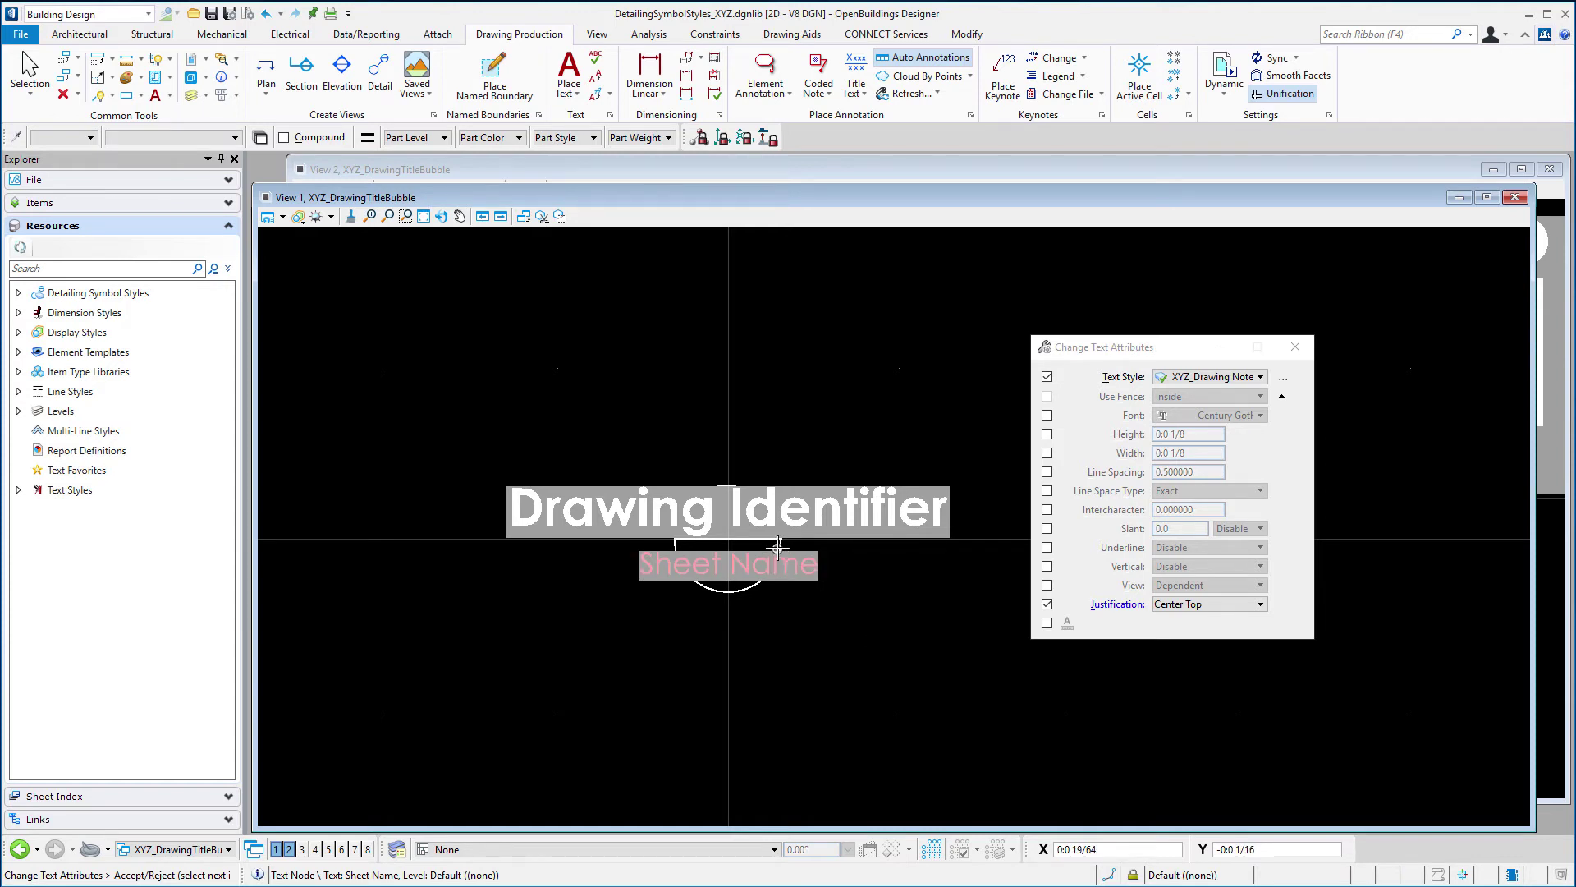
scroll(779, 543, "up", 5)
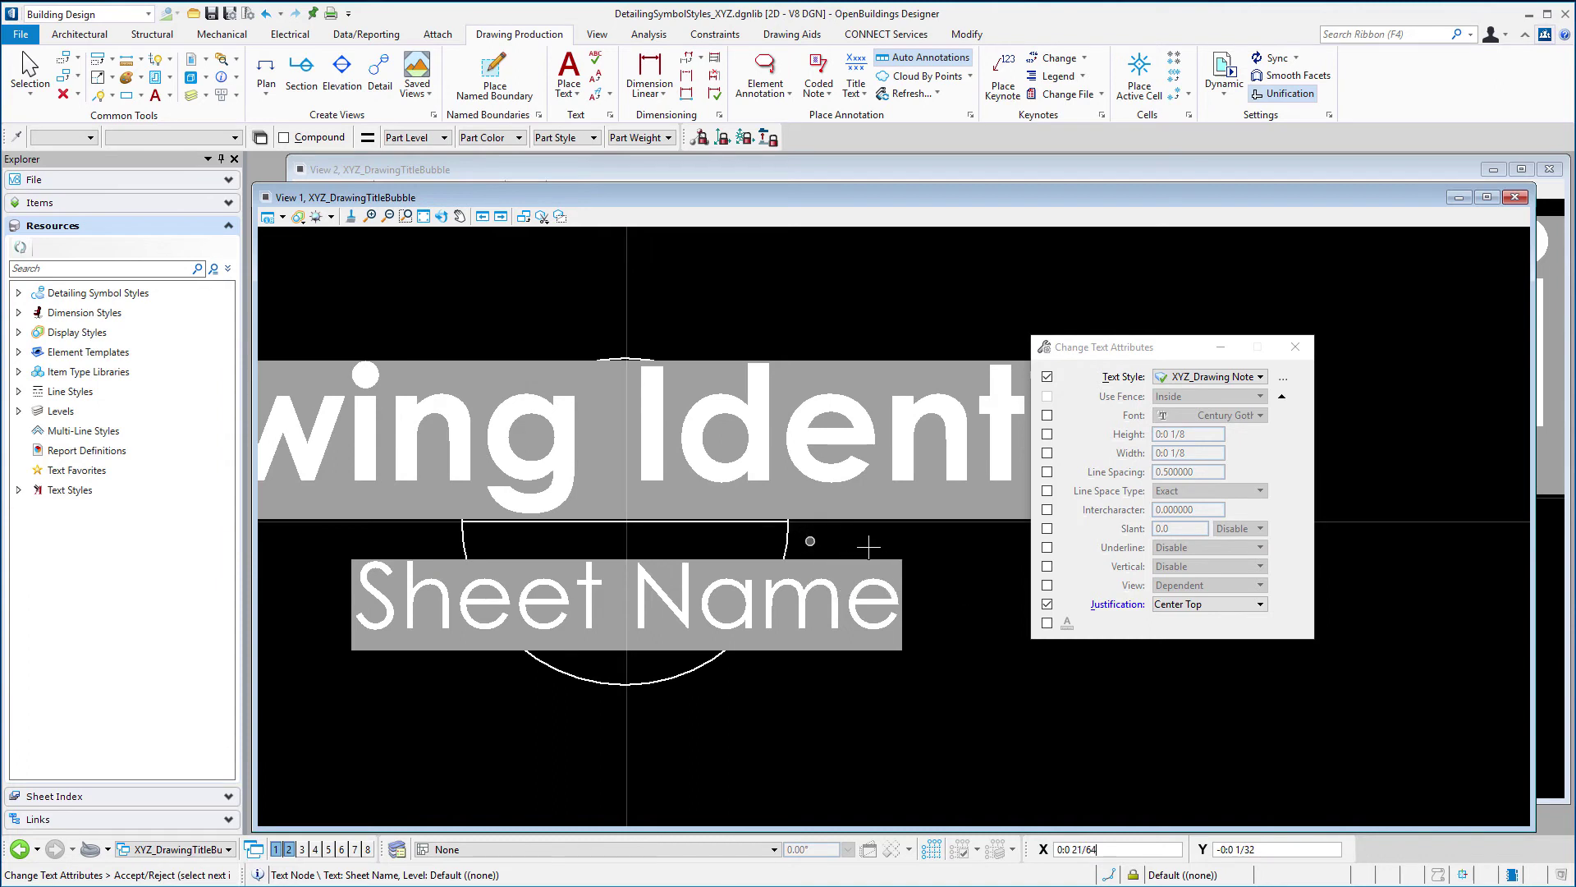
scroll(1020, 565, "down", 3)
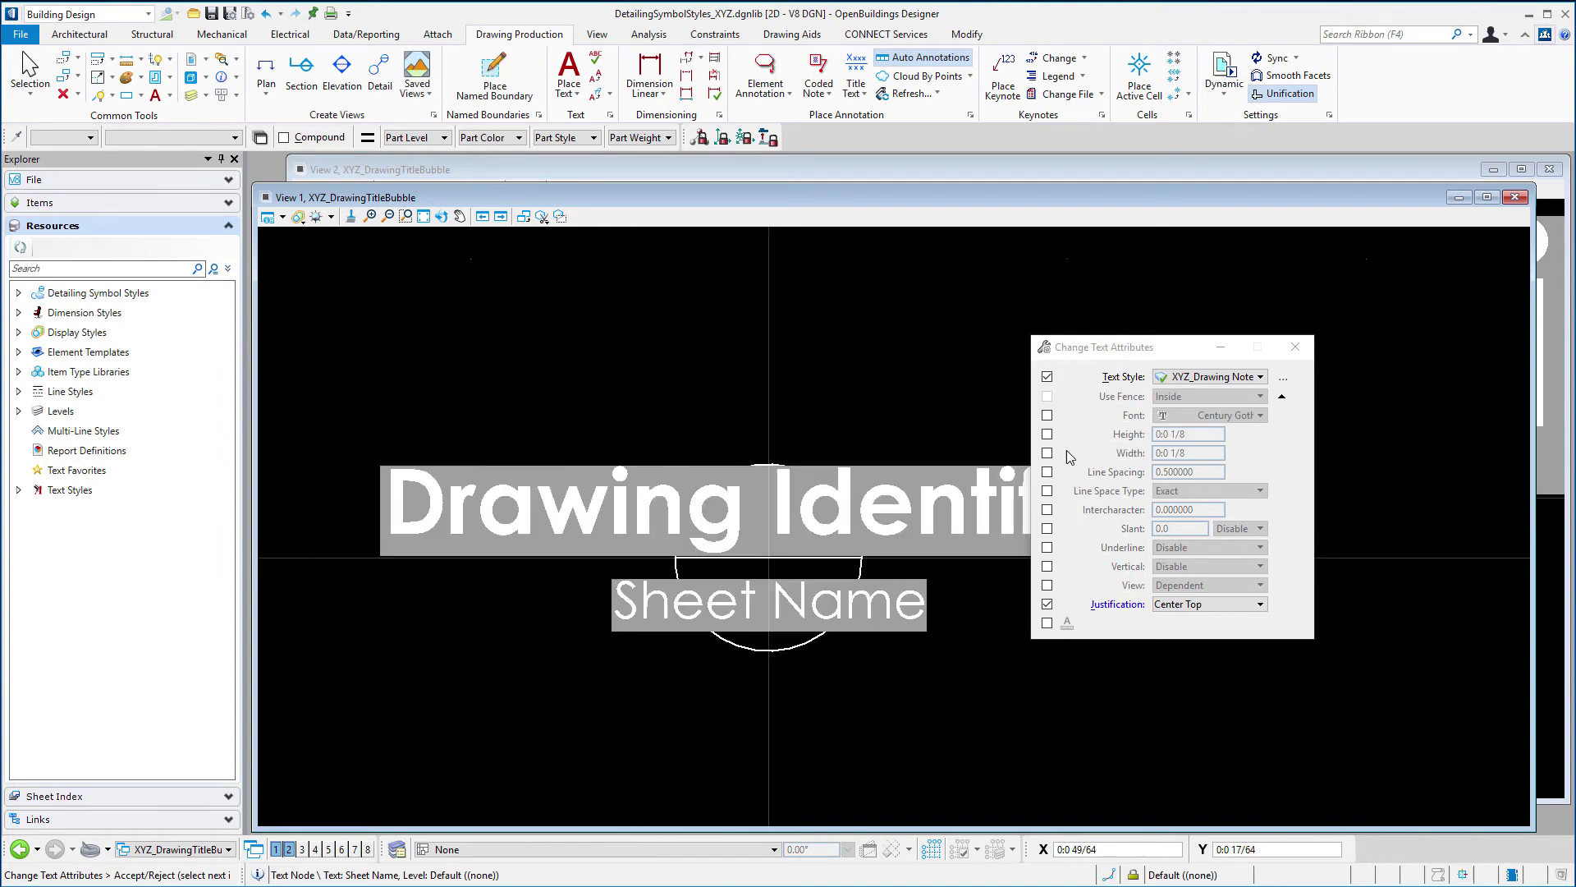
- Close Change Text Attributes, pick SmartMatch from the attributes dropdown, then activate Place SmartLine
left_click(1296, 346)
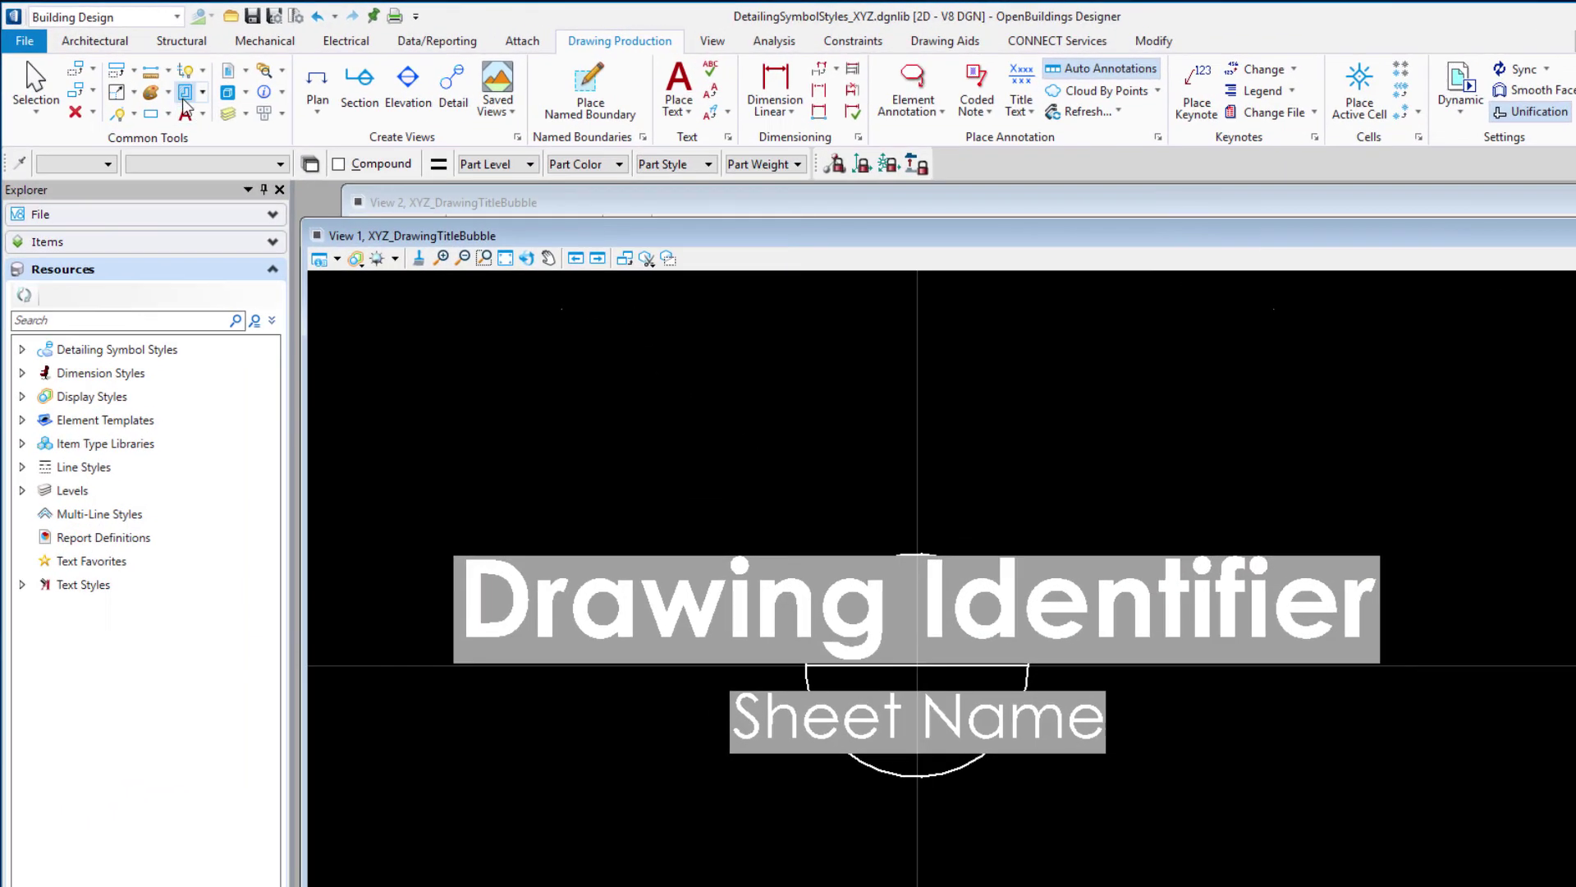
left_click(169, 93)
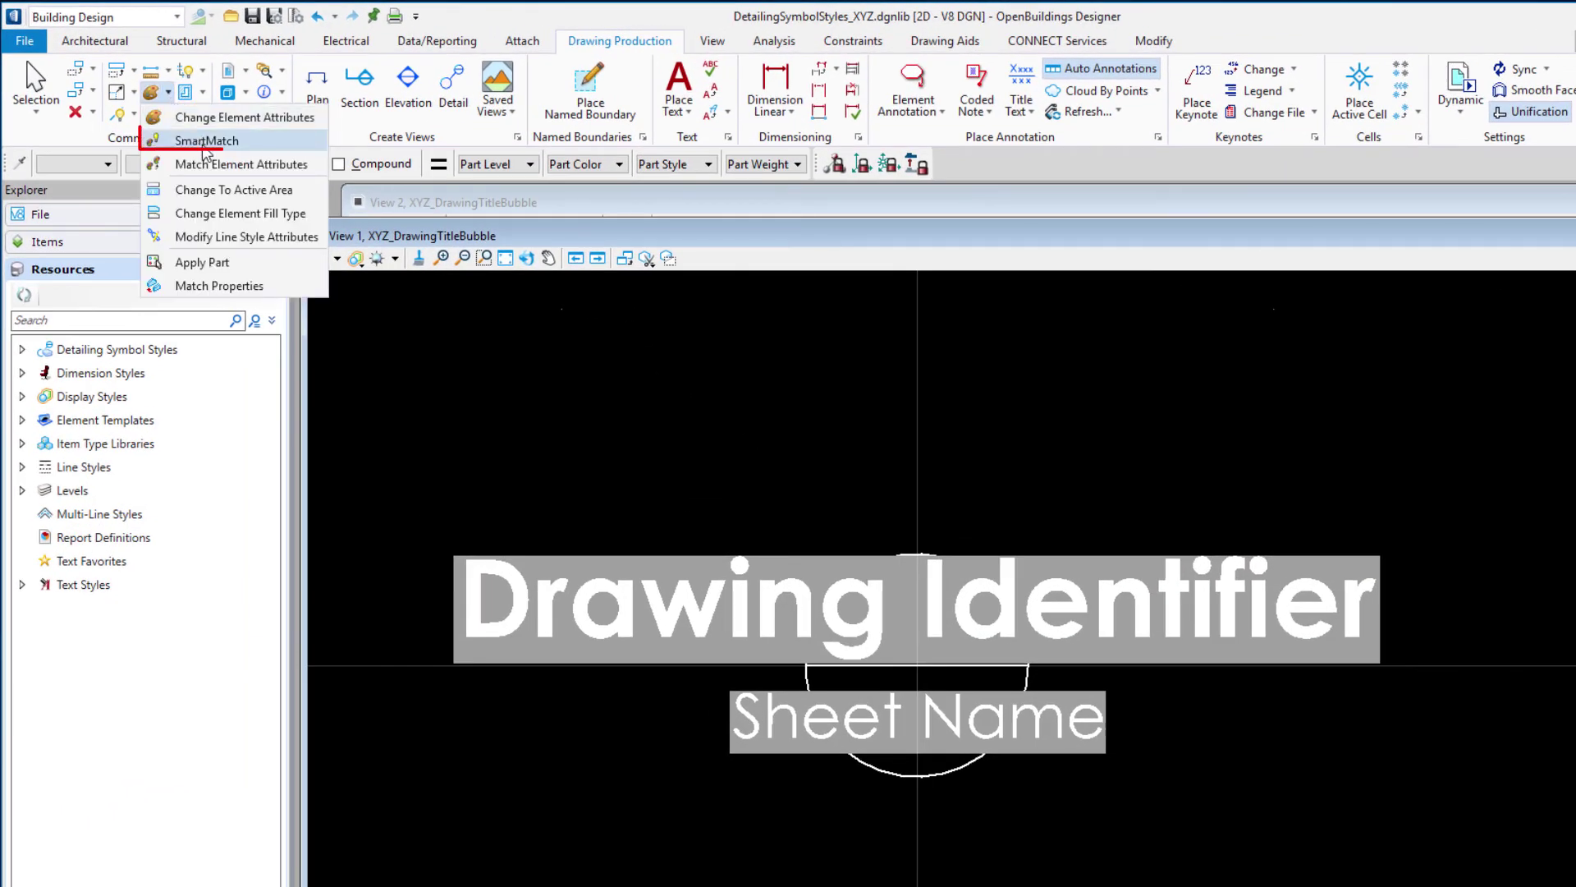
left_click(205, 141)
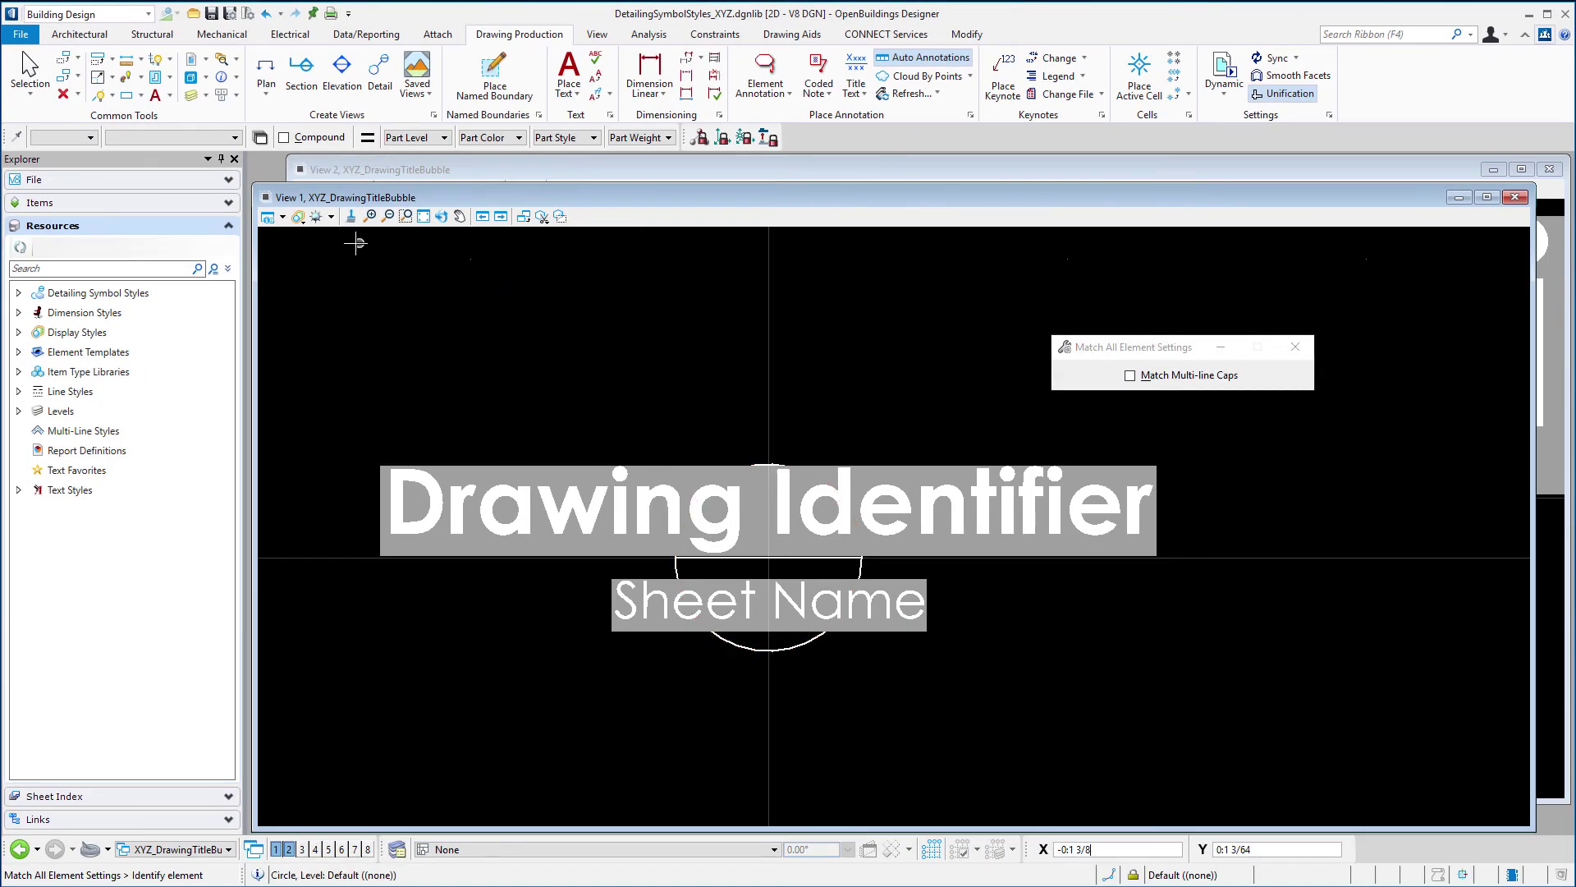
left_click(97, 76)
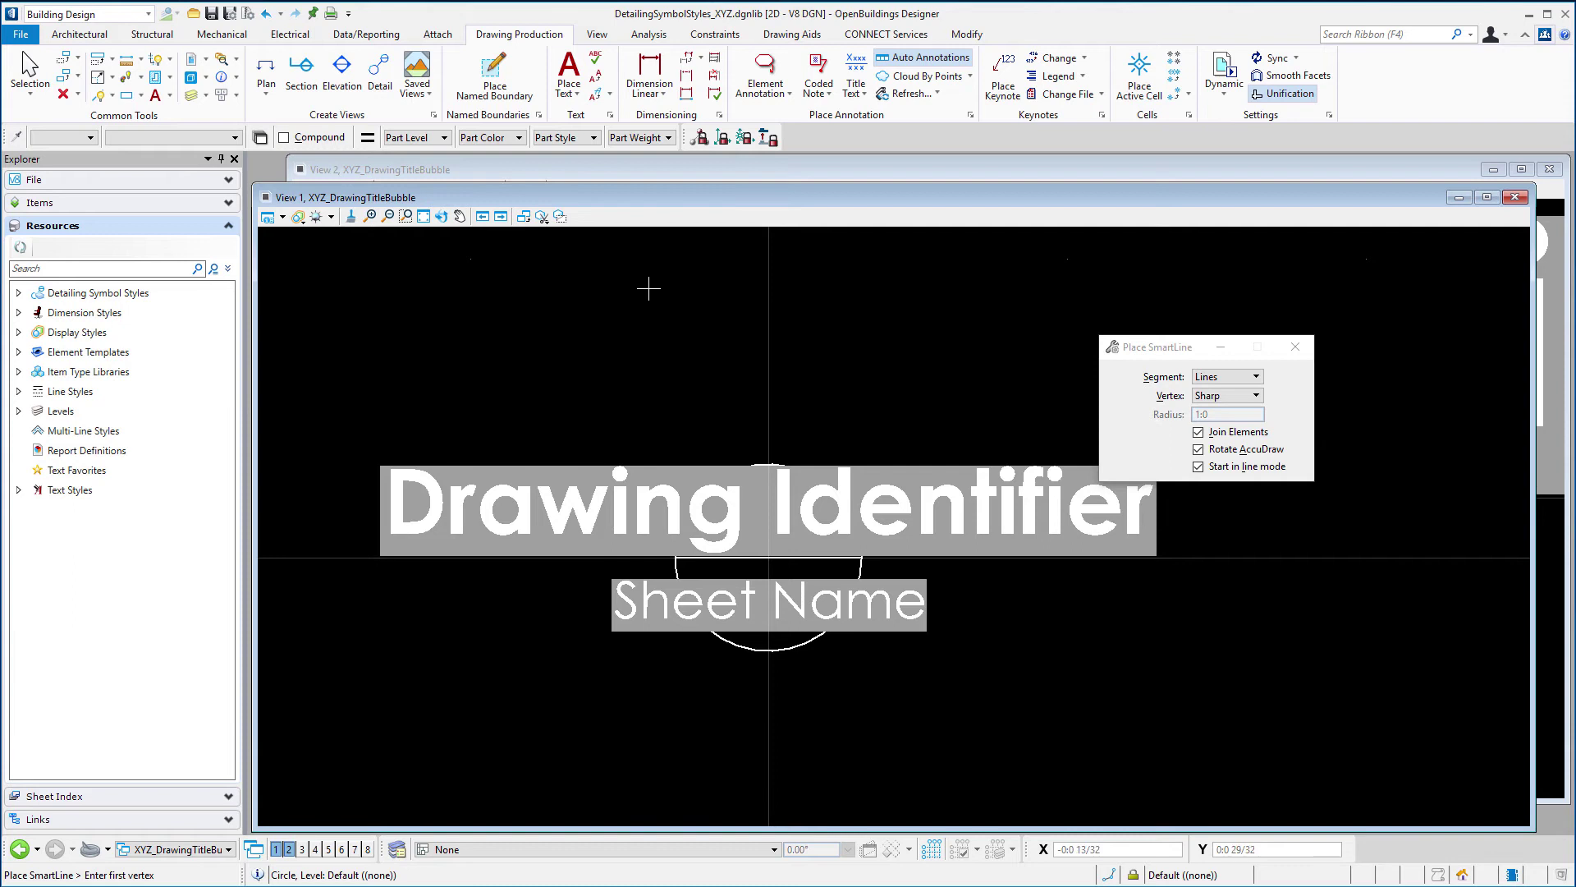
- Draw a square outline around the circle with Place SmartLine, Join Elements off
left_click(675, 558)
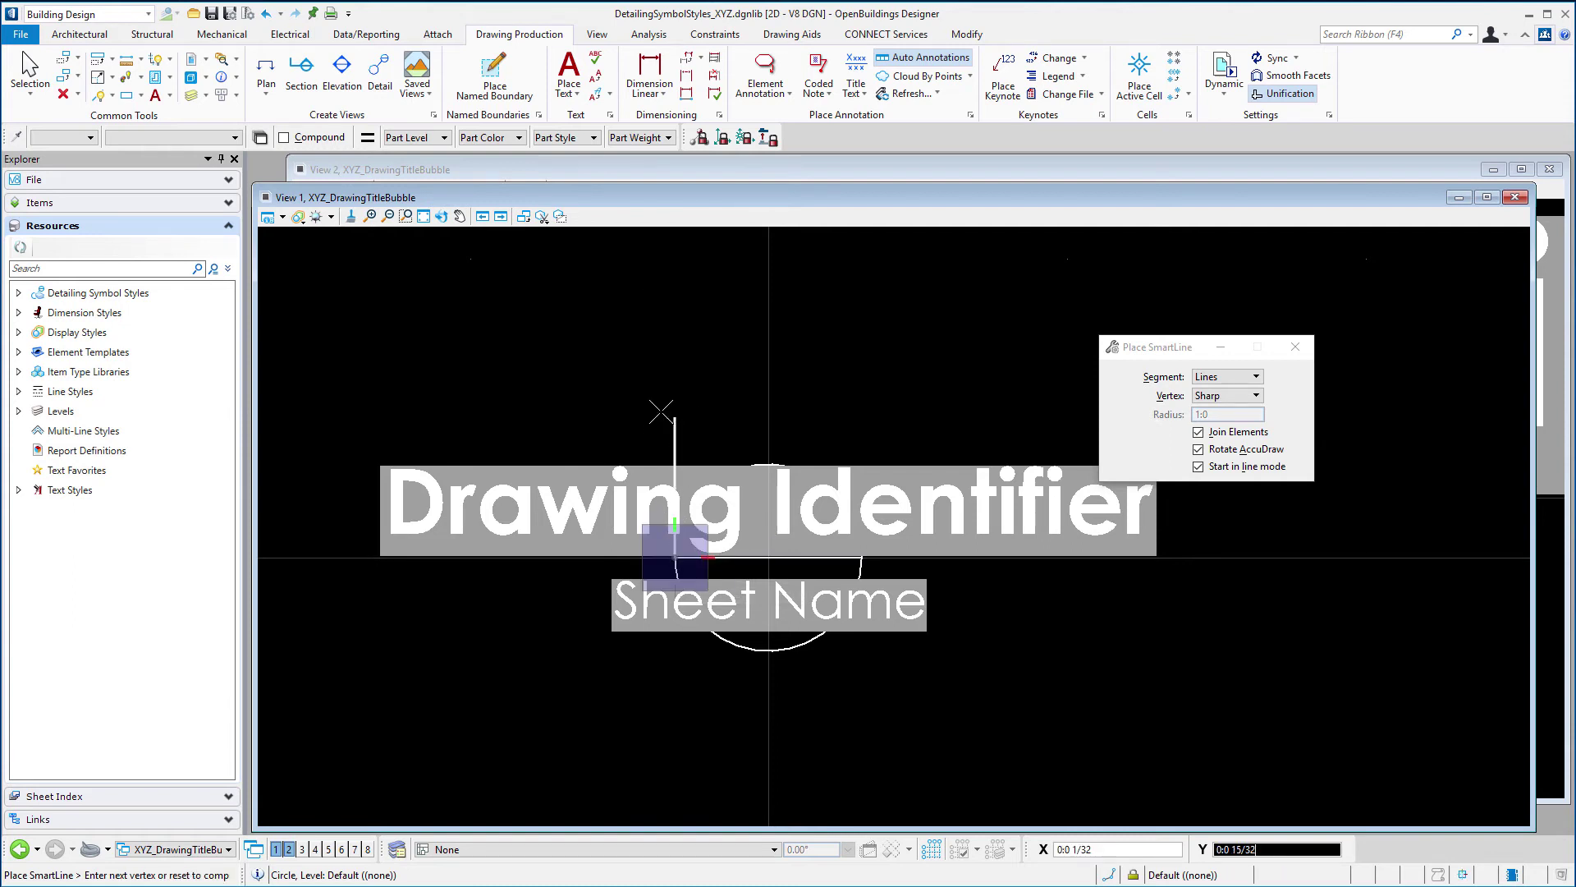
left_click(1199, 431)
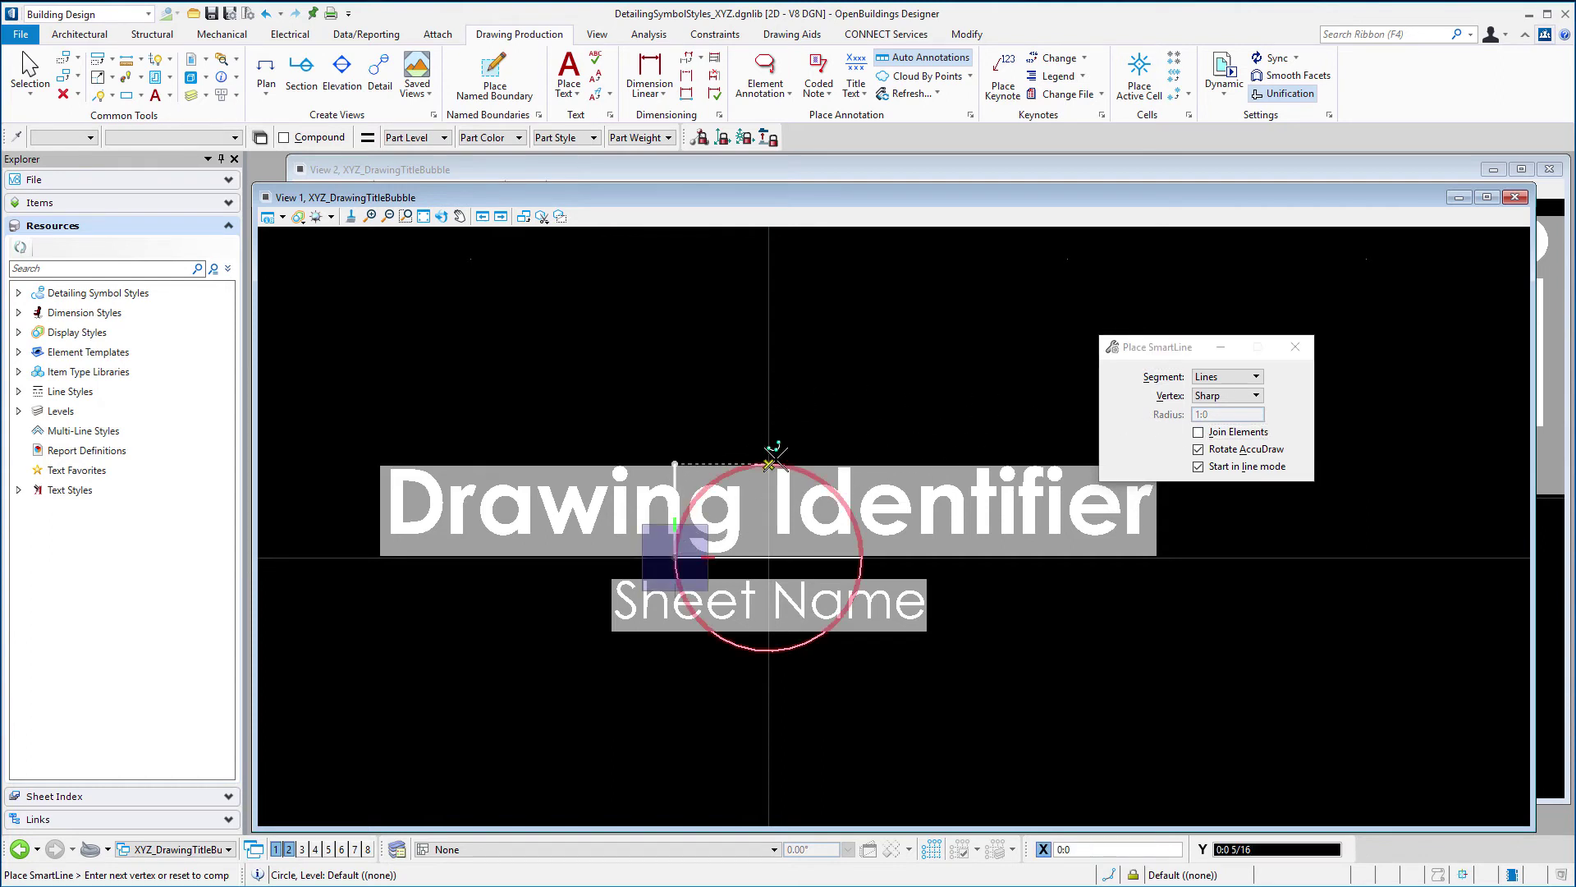
left_click(675, 464)
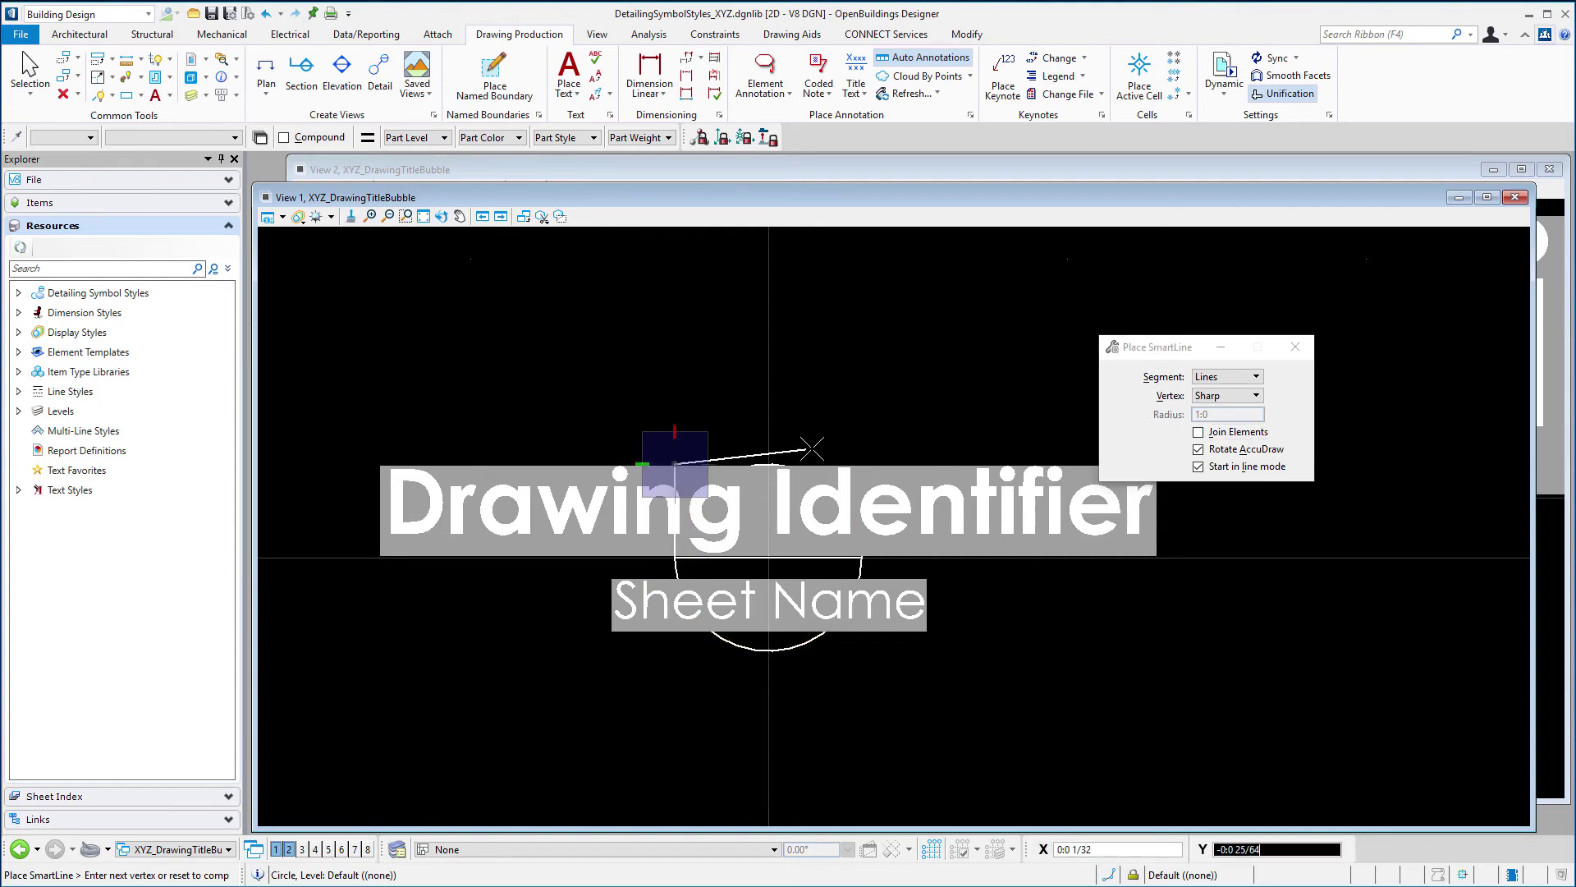
left_click(862, 559)
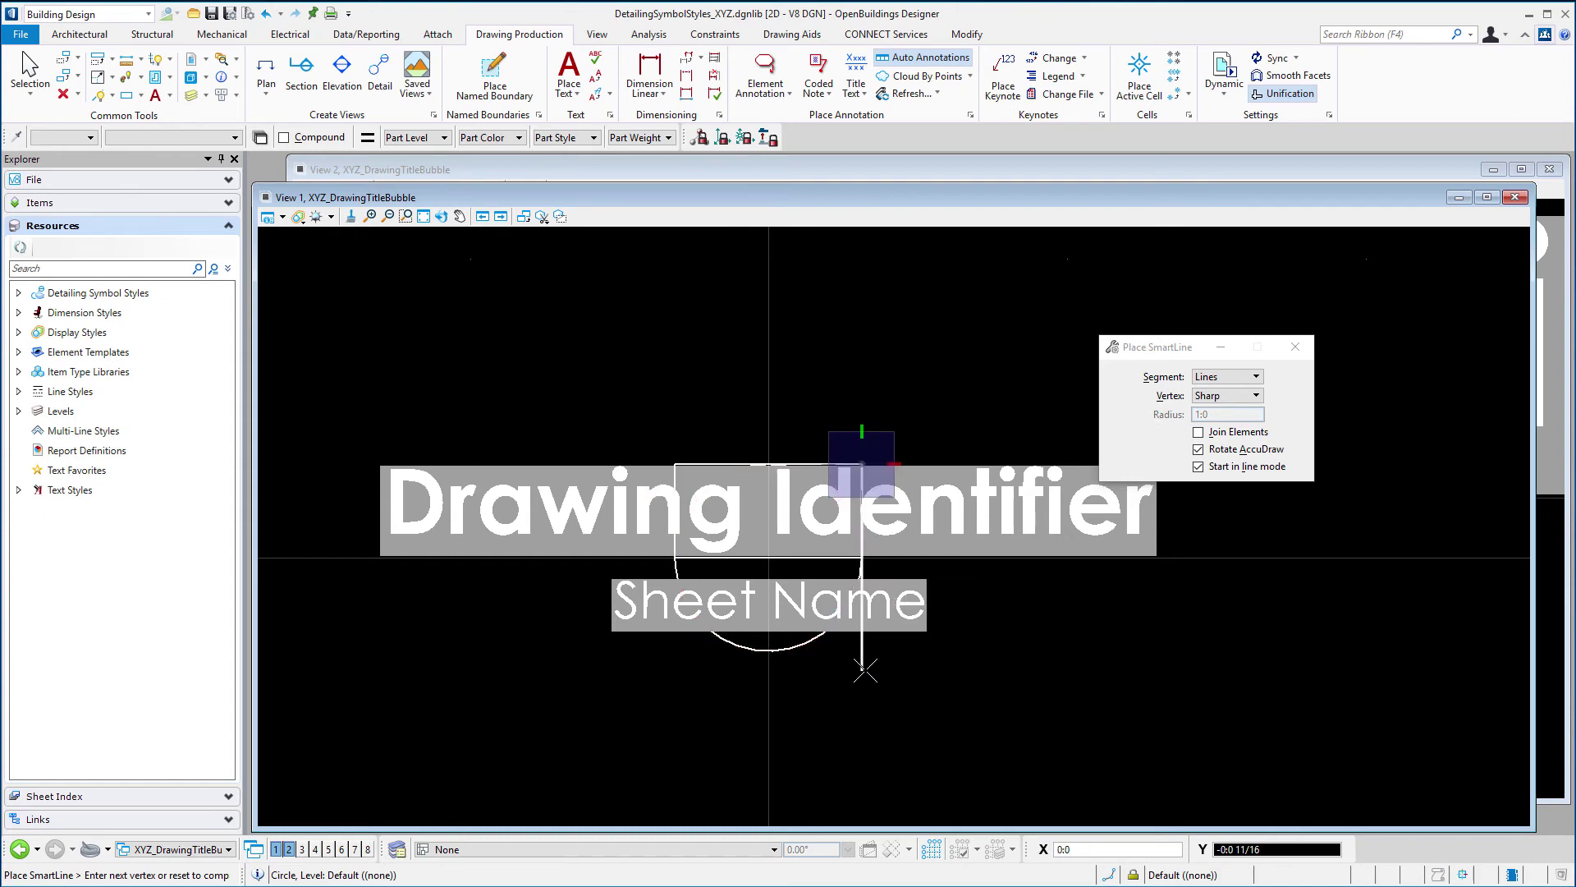
left_click(767, 649)
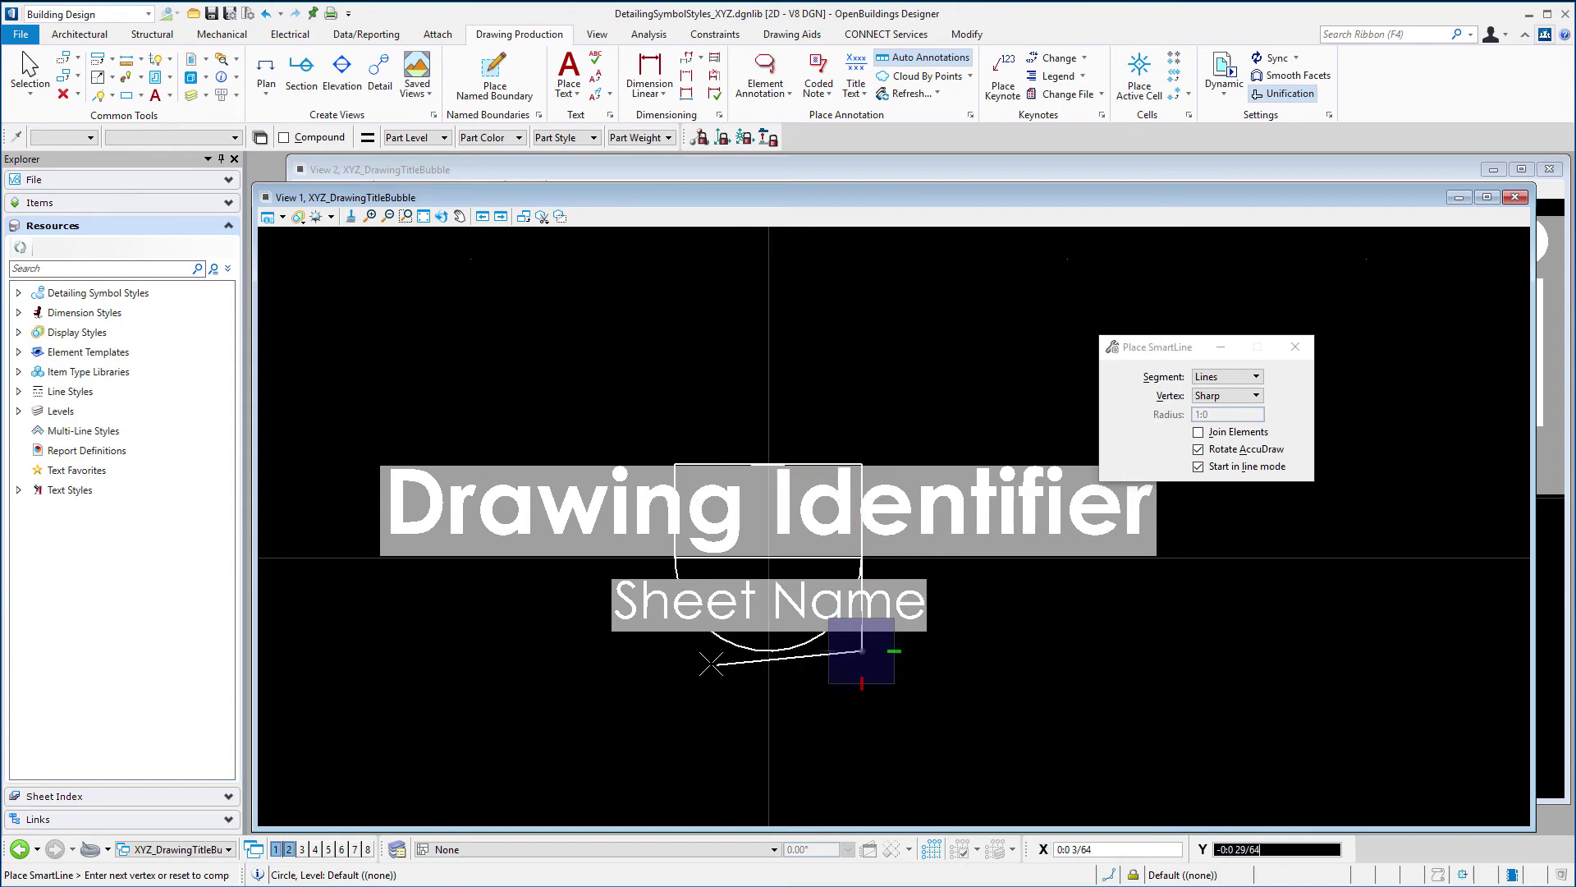
key("Return")
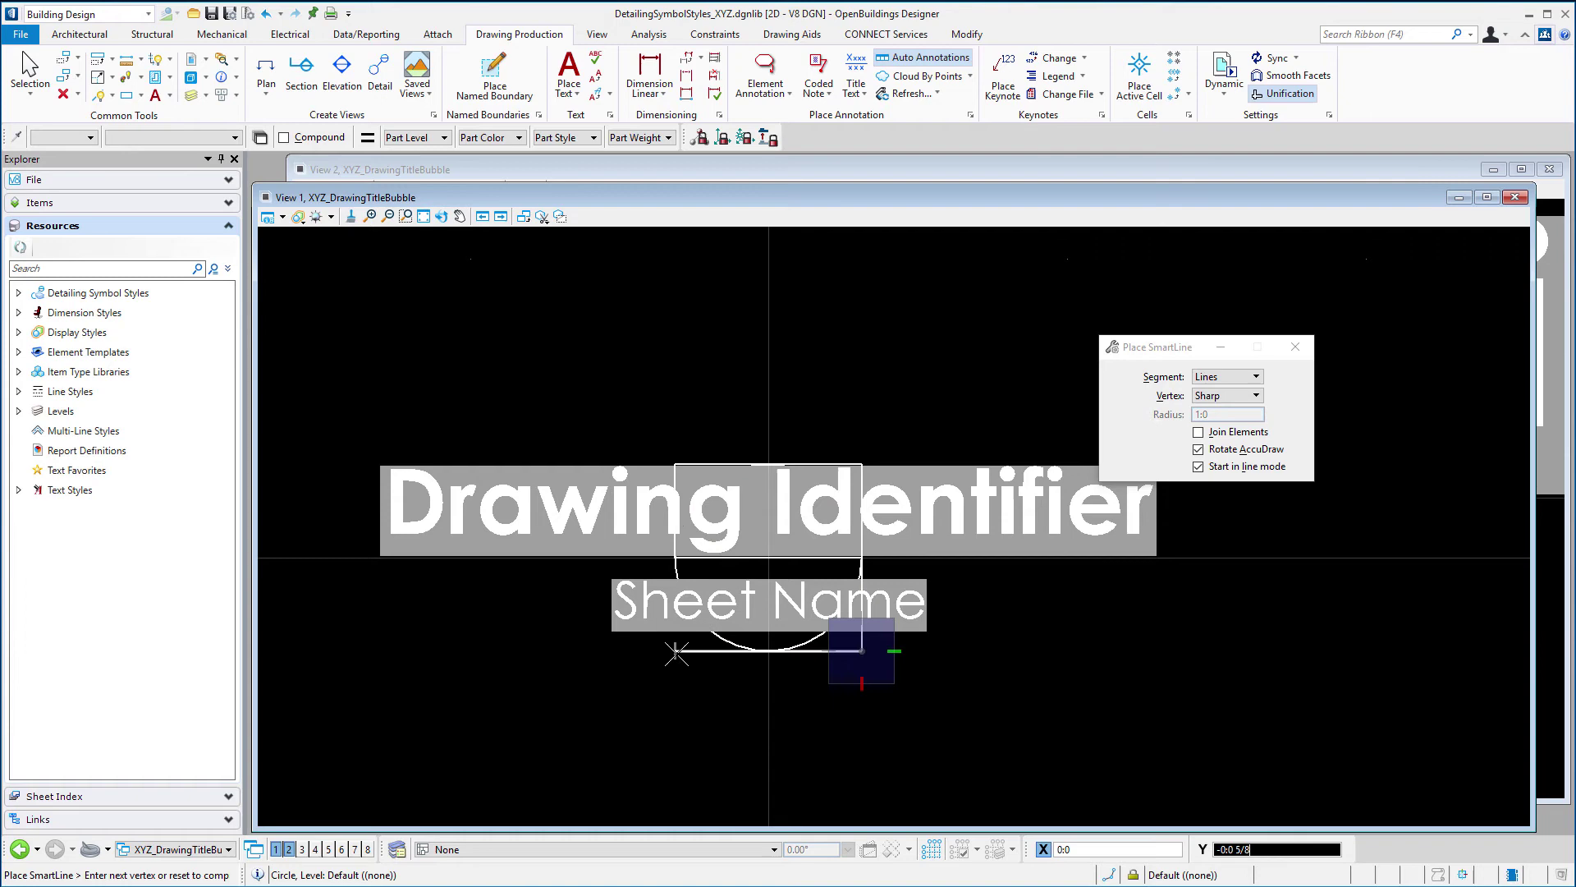
left_click(675, 559)
left_click(675, 559)
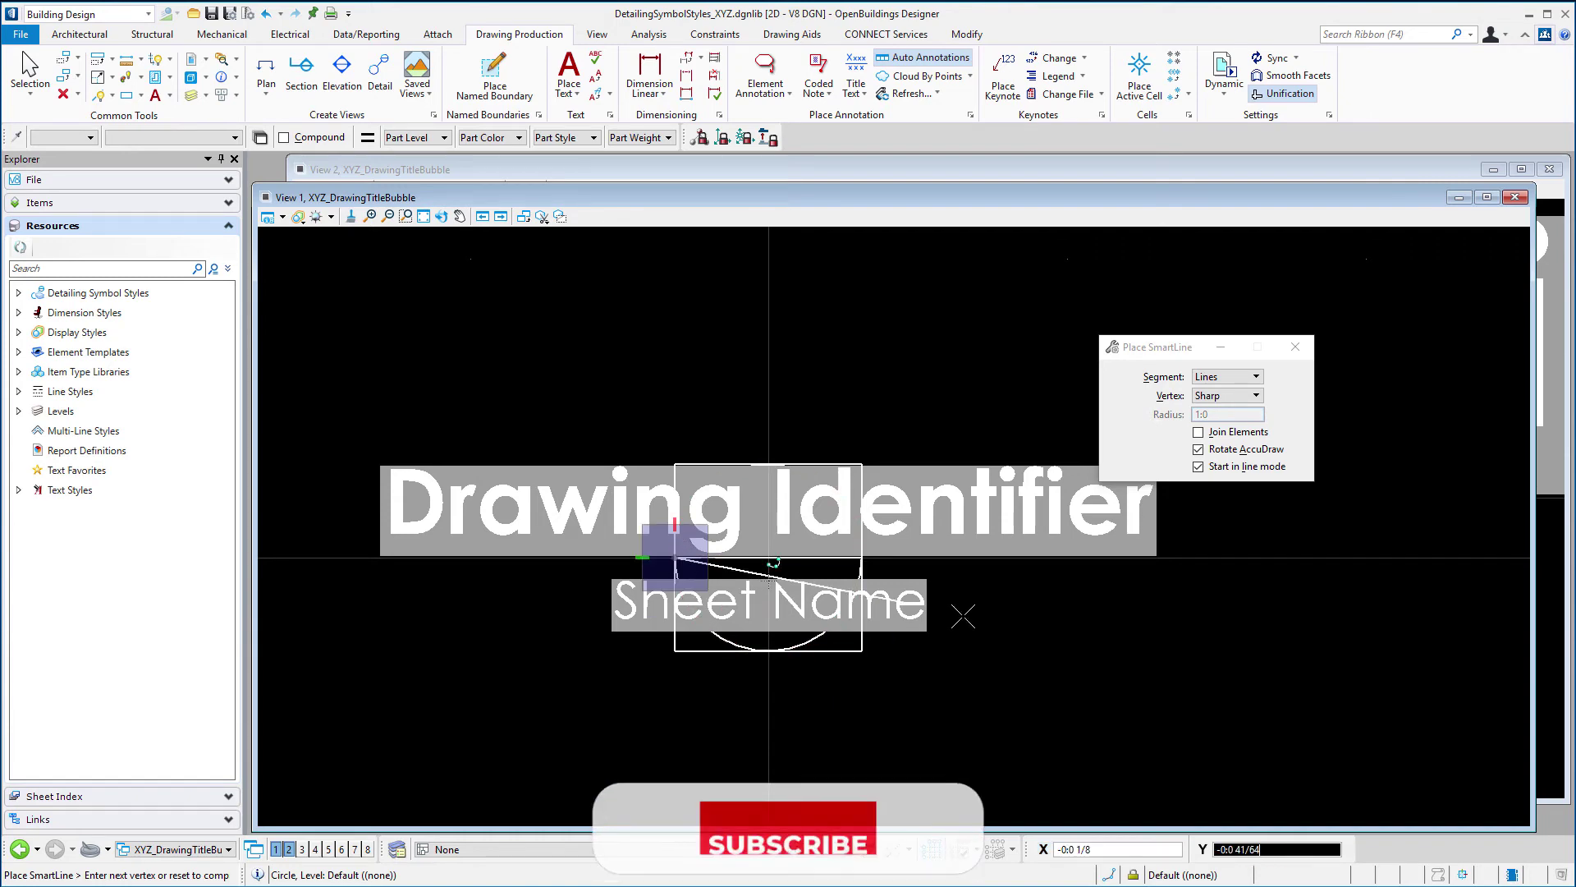
right_click(1026, 643)
- Use Delete Element to remove the bubble's original circle
right_click(1026, 643)
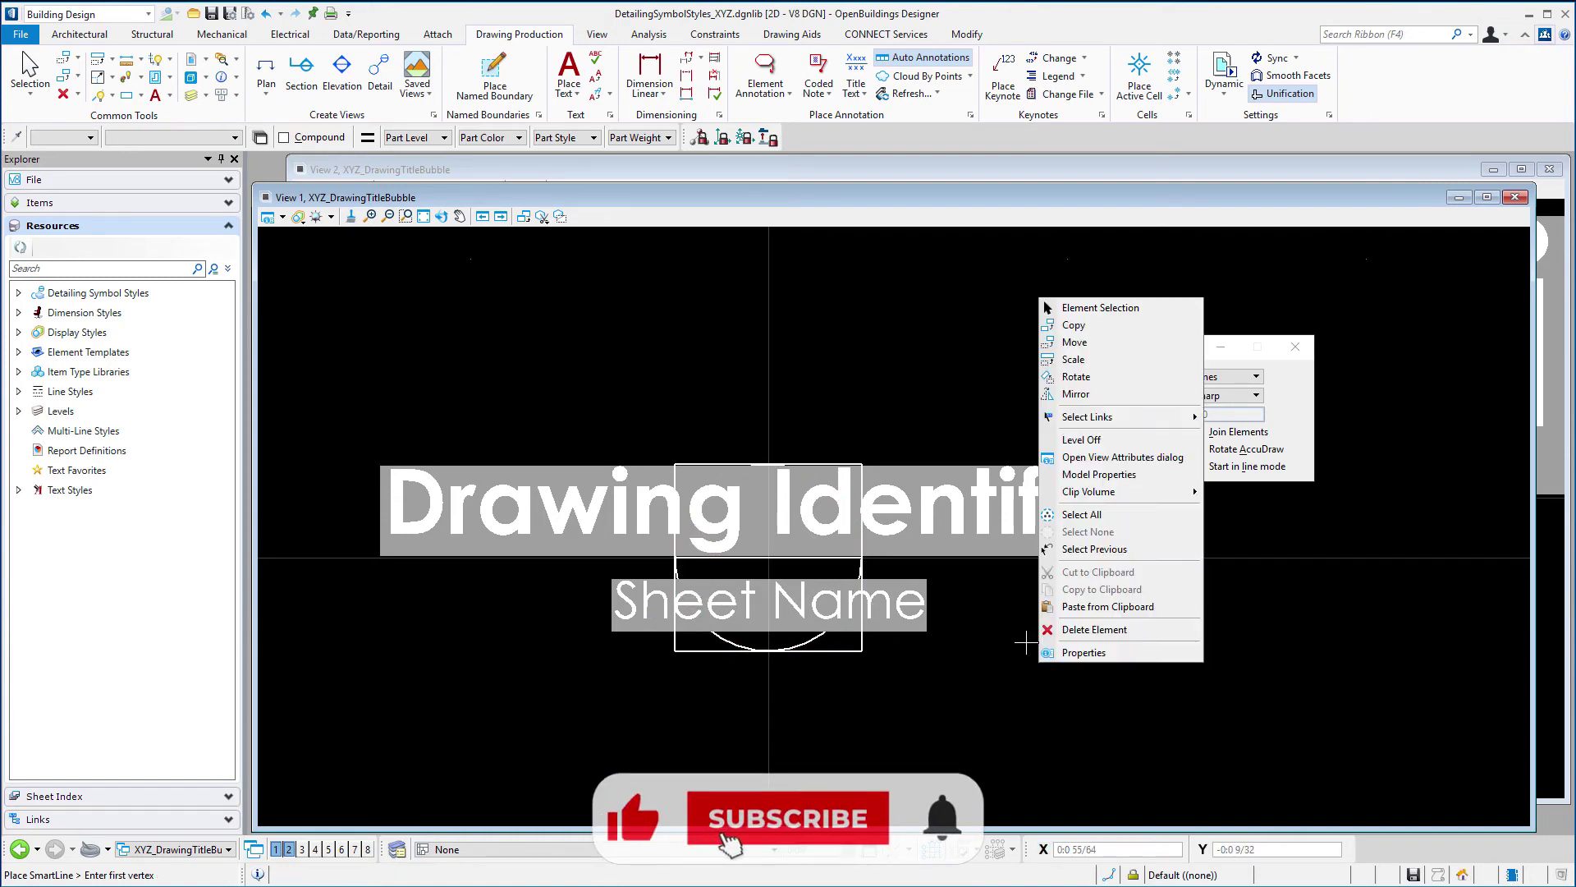
left_click(1067, 630)
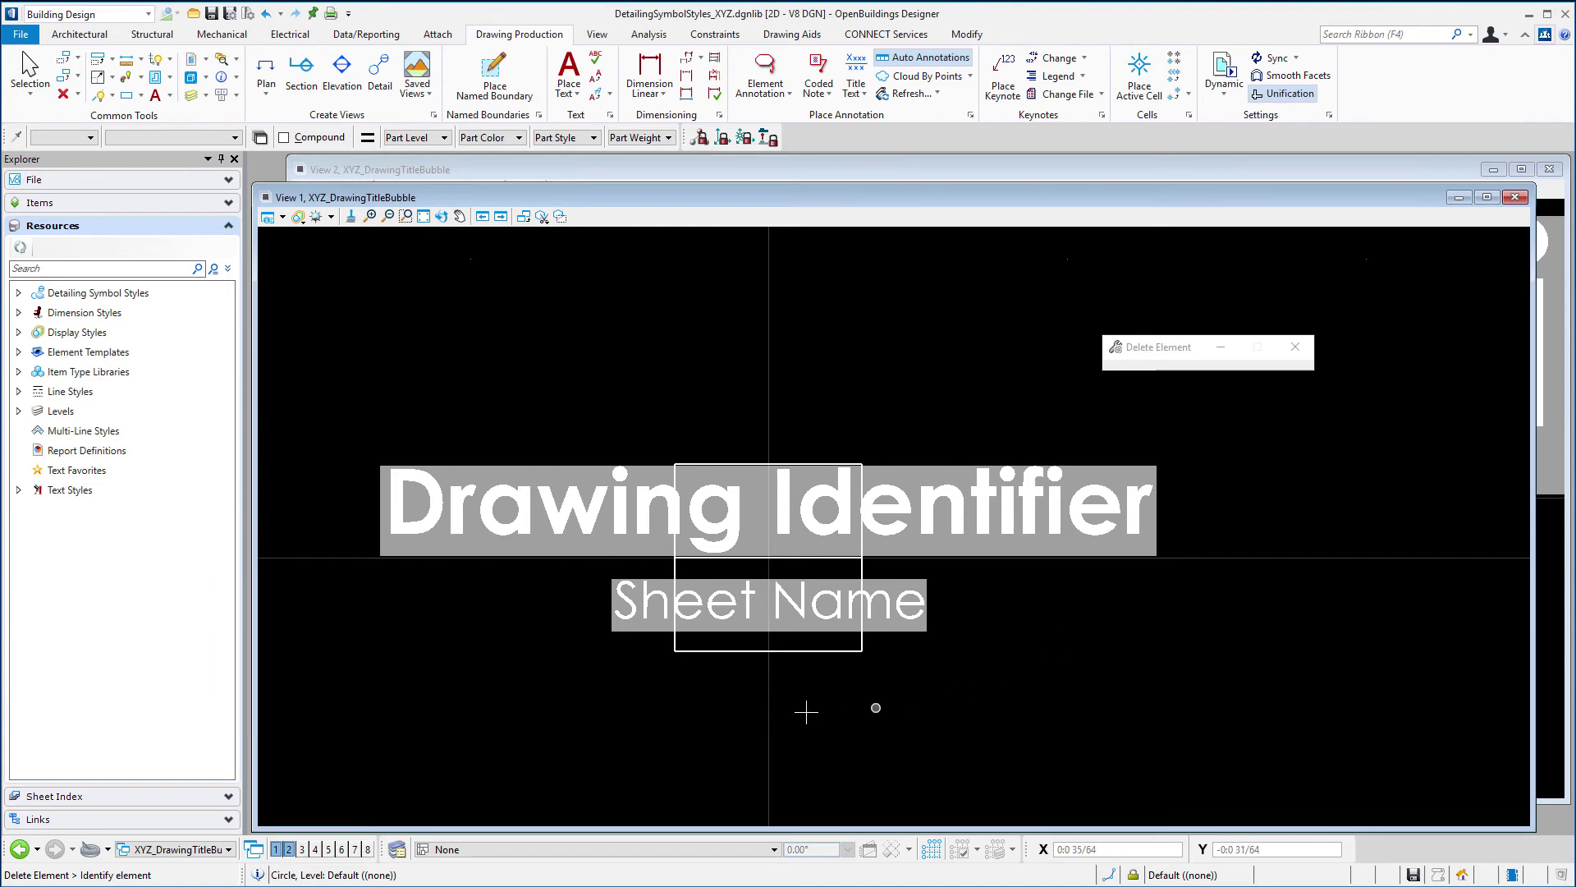
scroll(574, 666, "down", 2)
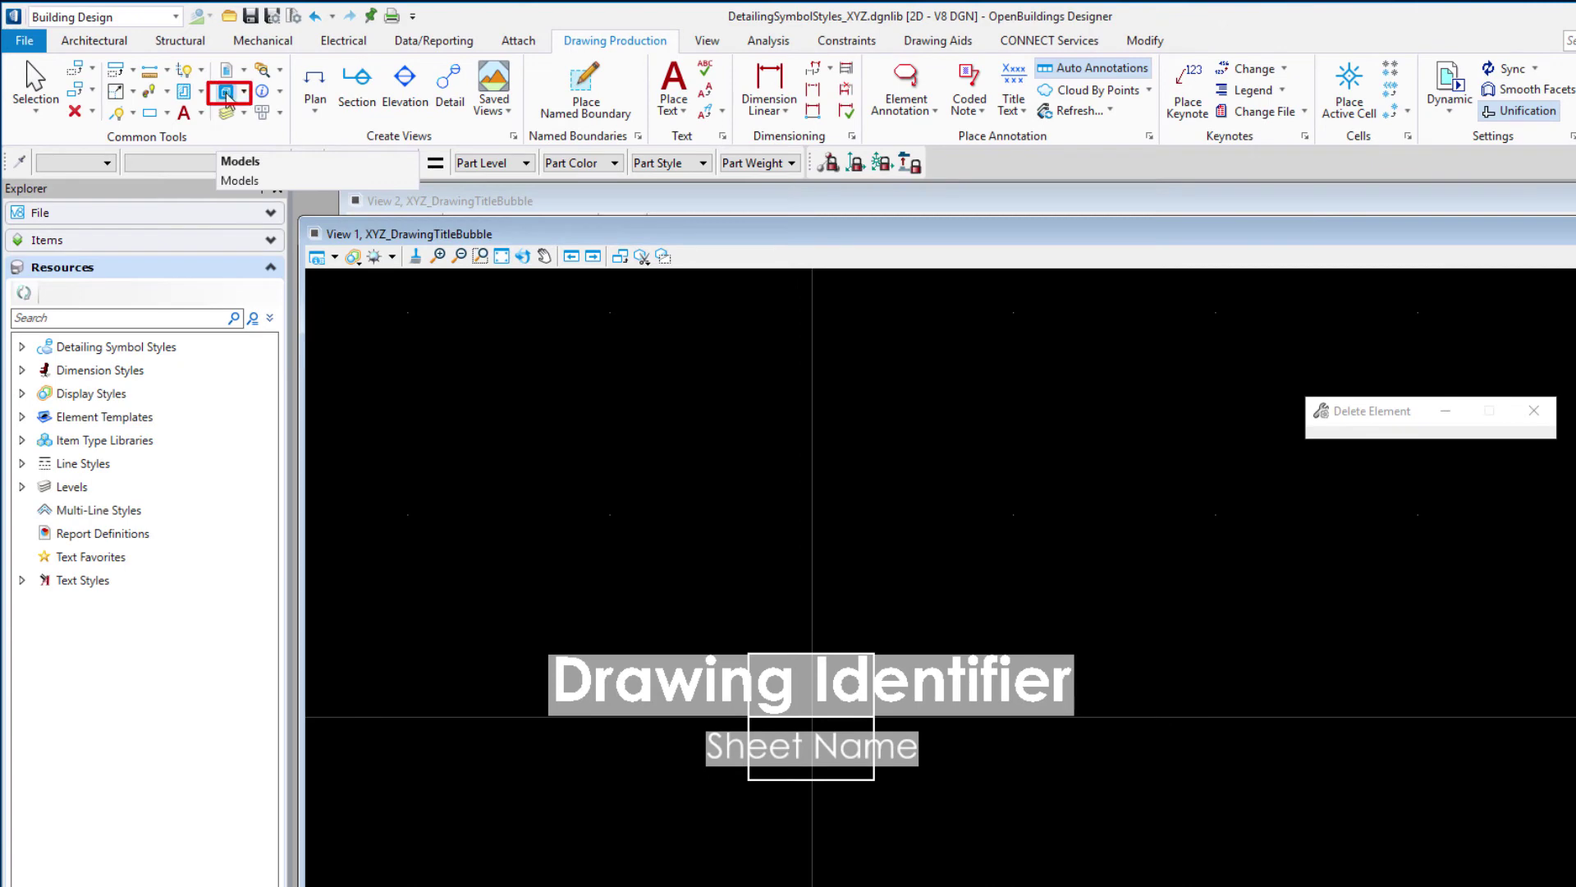
- Open the XYZ_TitleText model and restyle the Name text to XYZ_Drawing Title
left_click(195, 79)
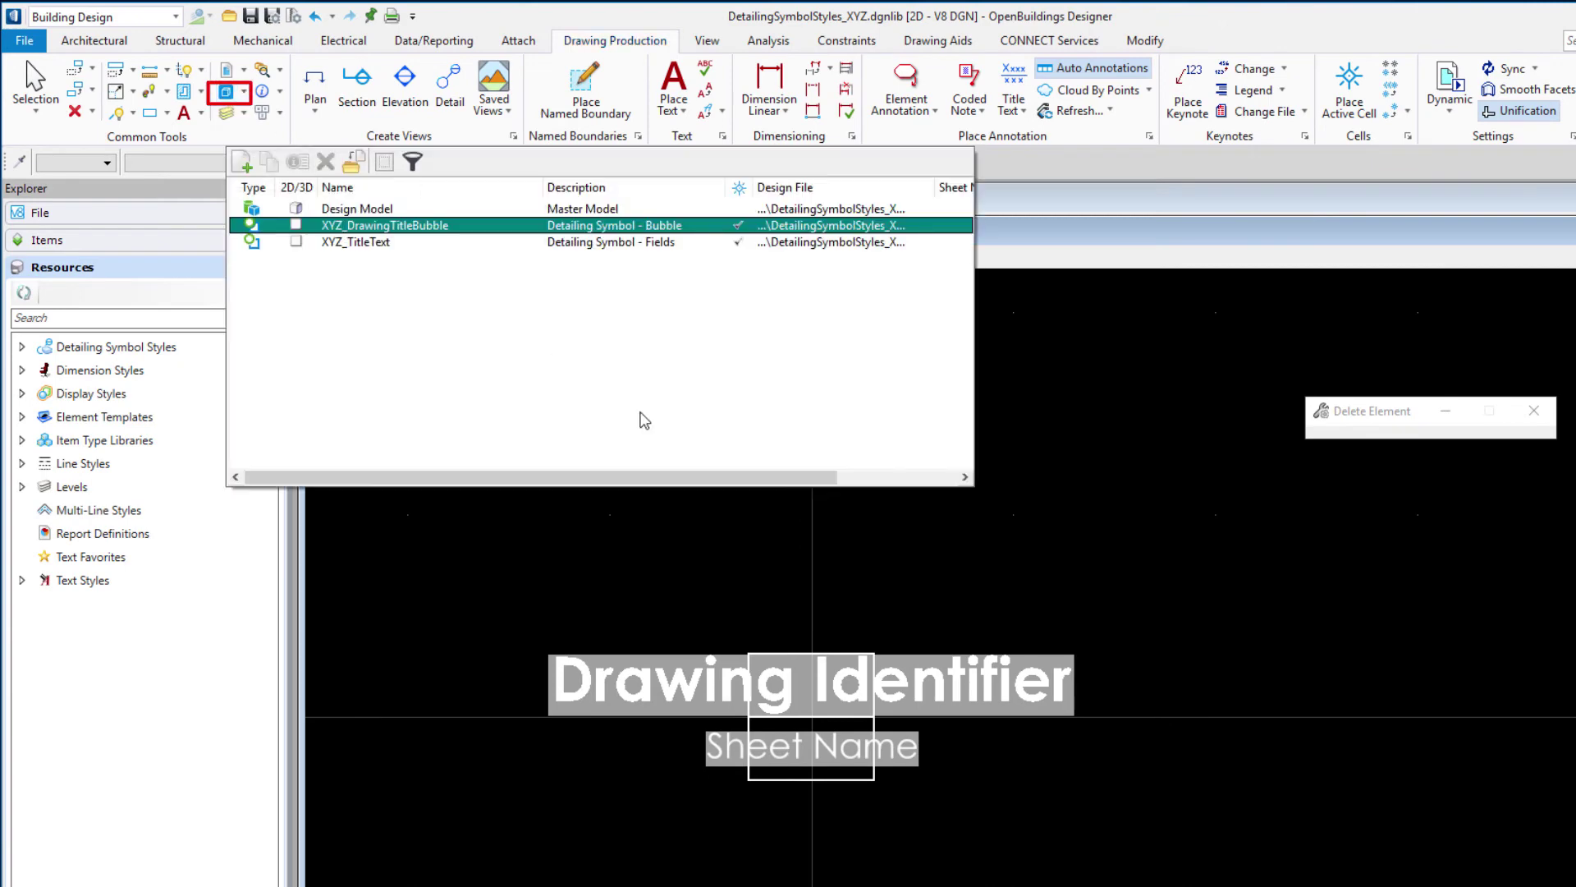
double_click(361, 243)
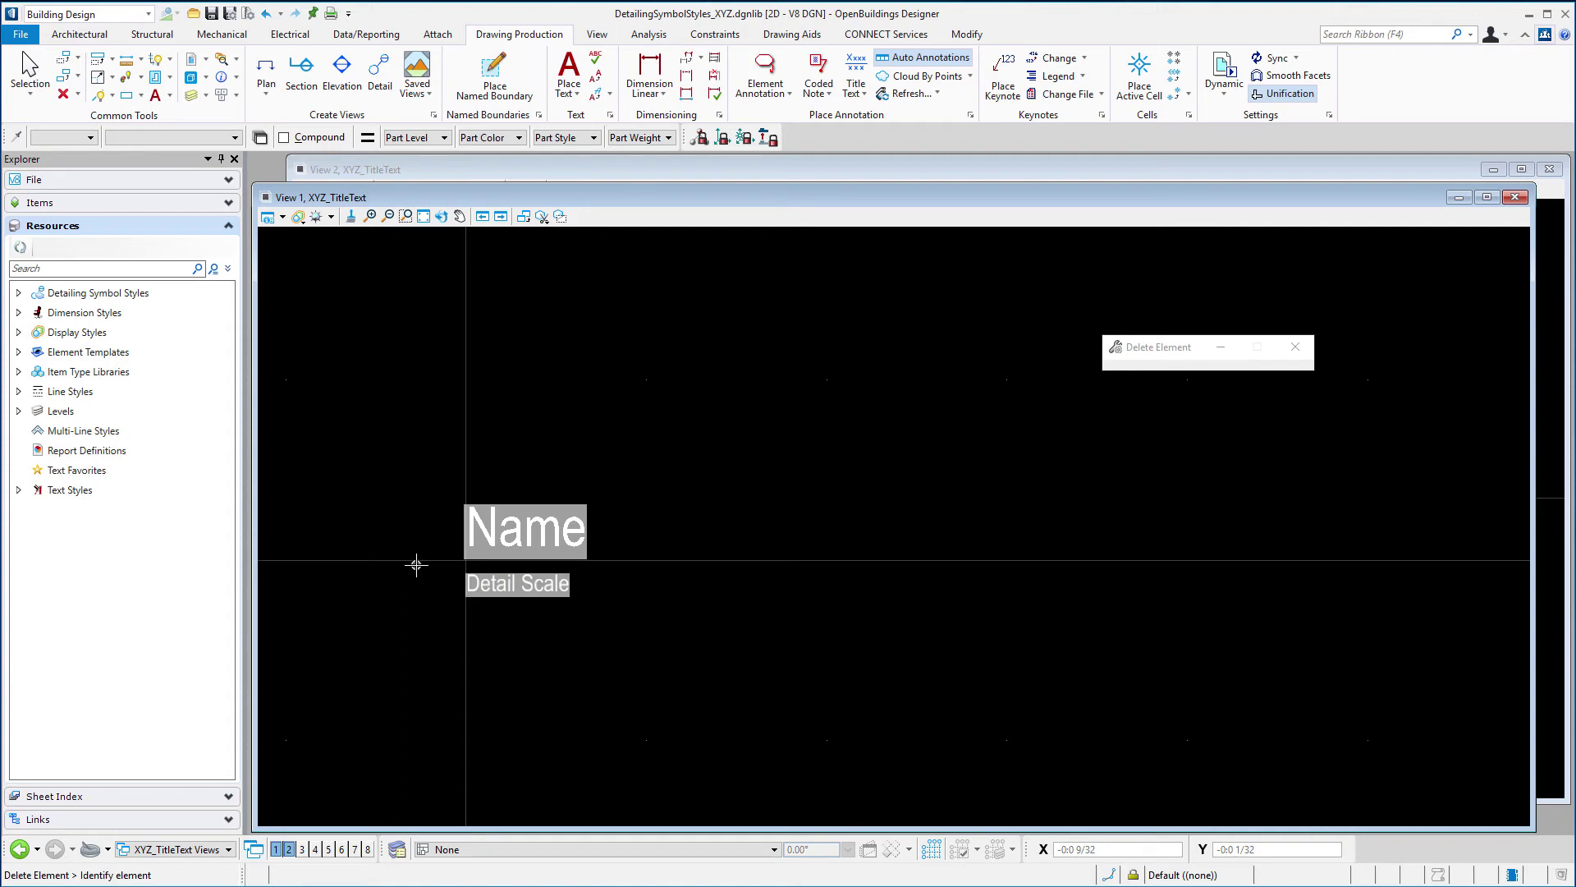
scroll(416, 564, "up", 2)
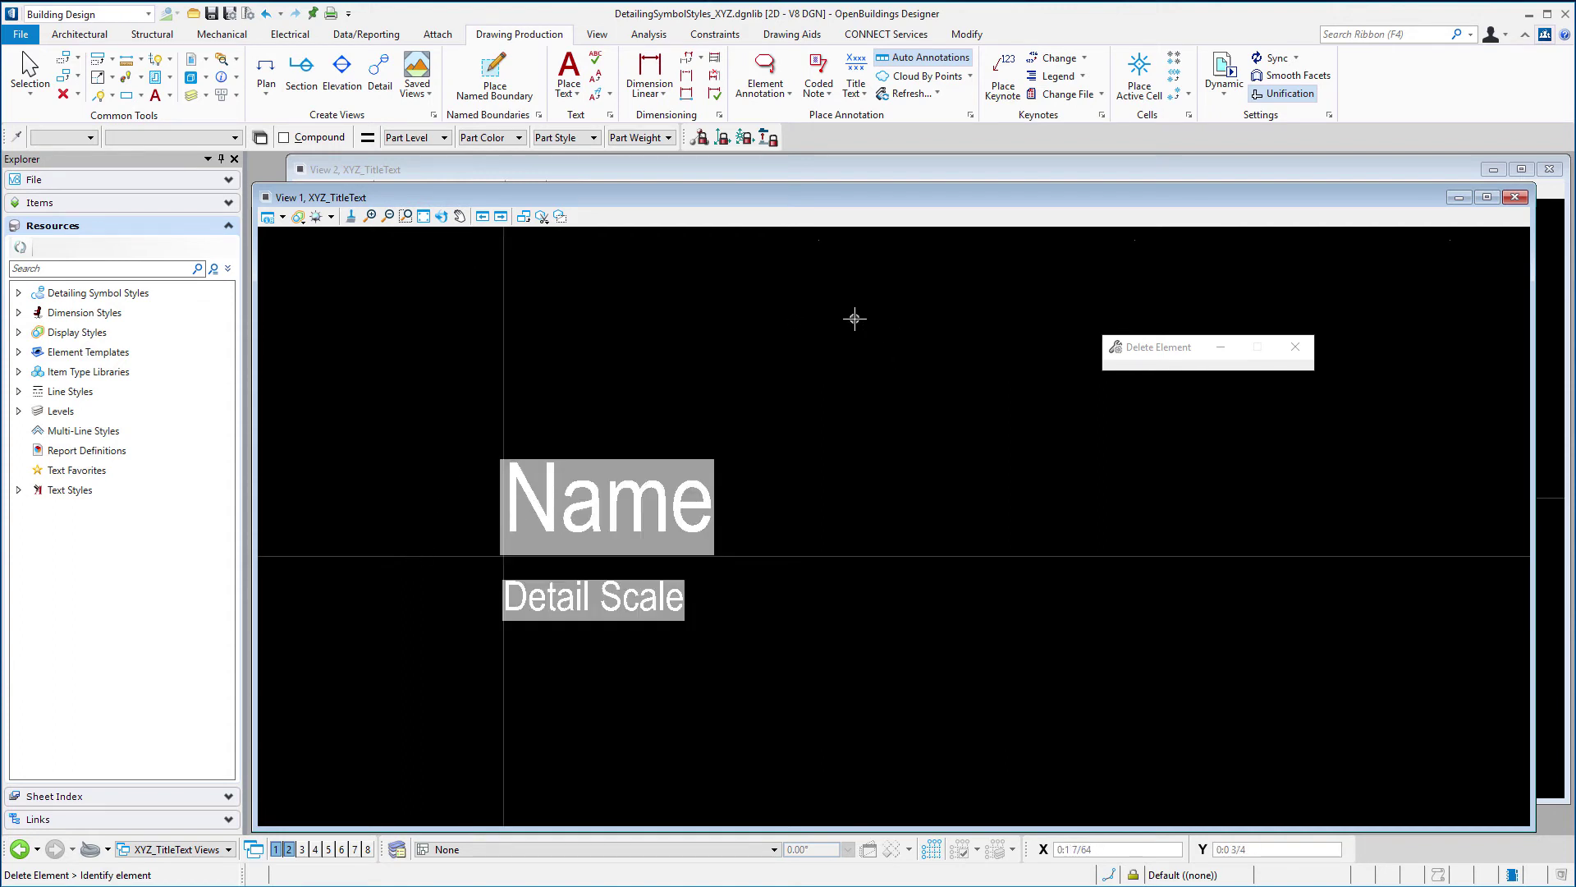
left_click(597, 94)
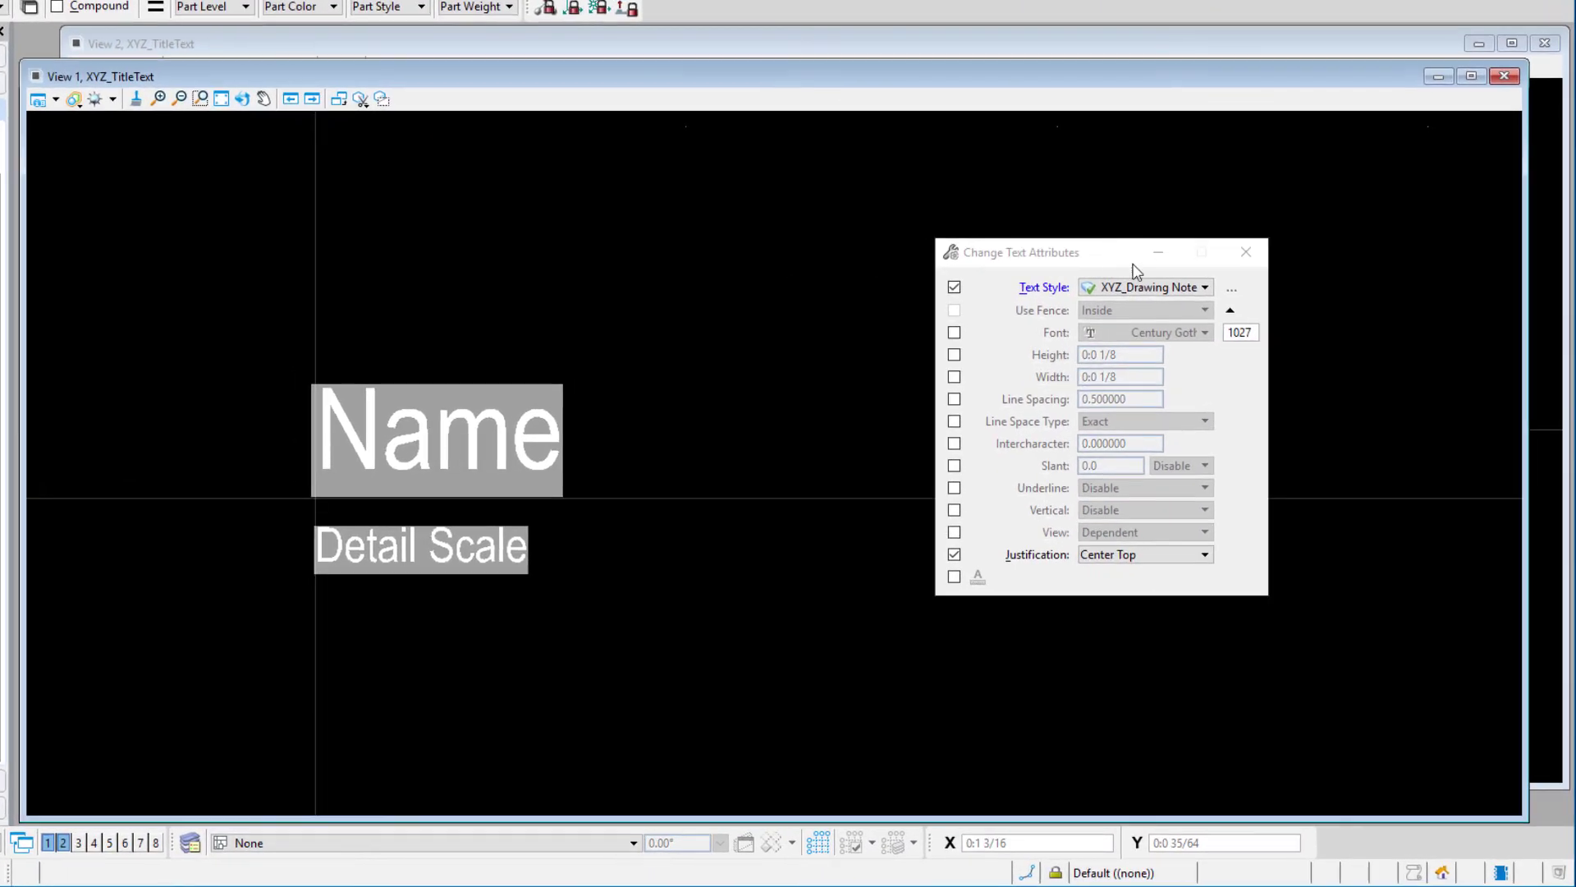
left_click(1150, 288)
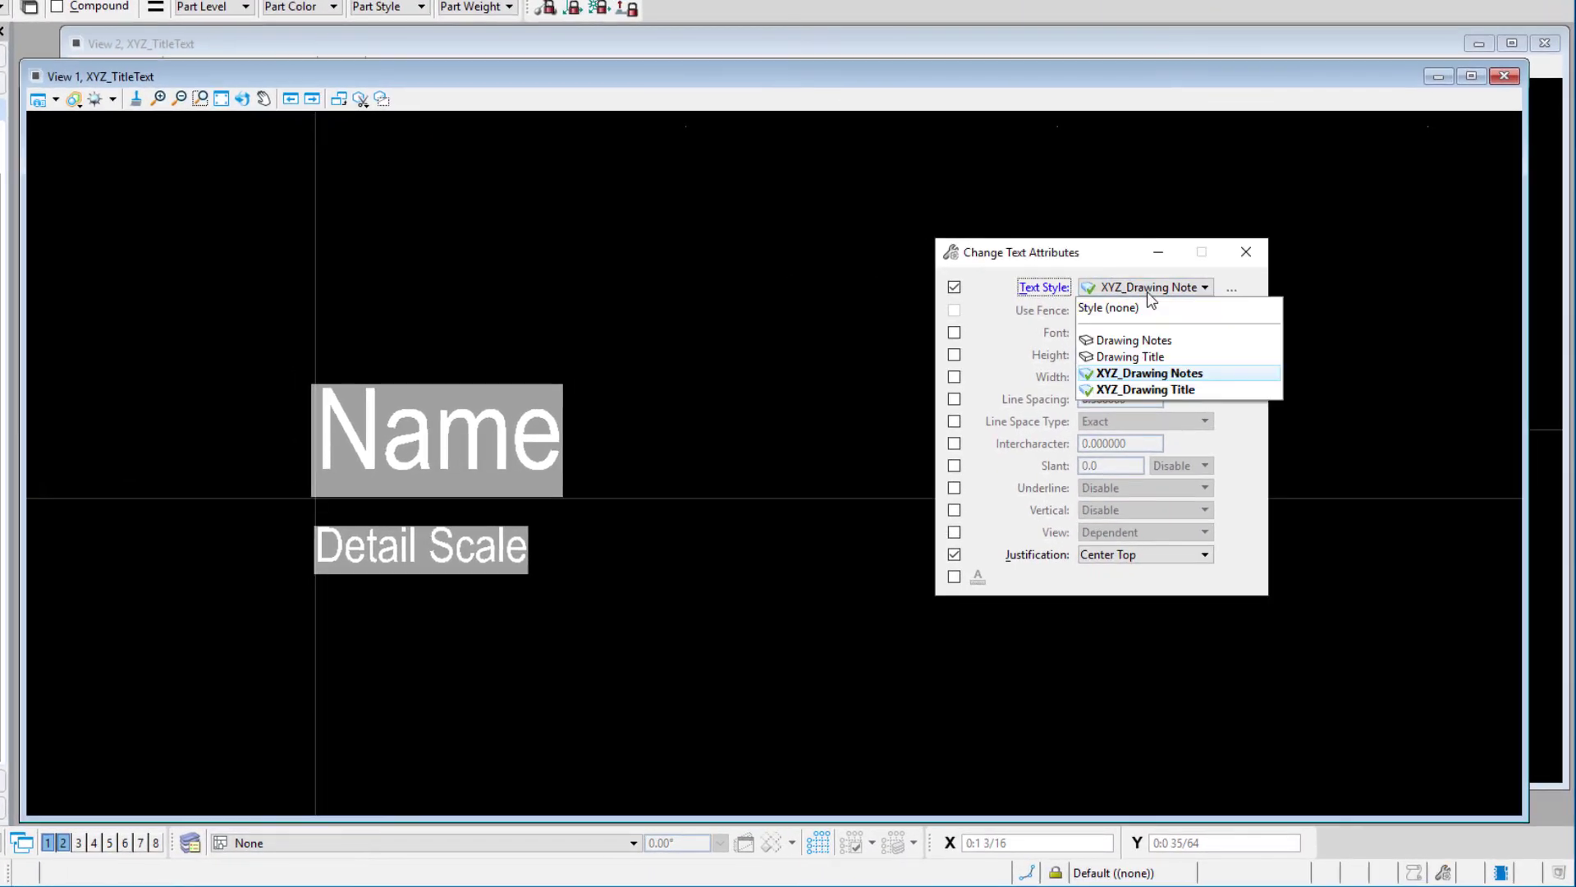
left_click(1133, 389)
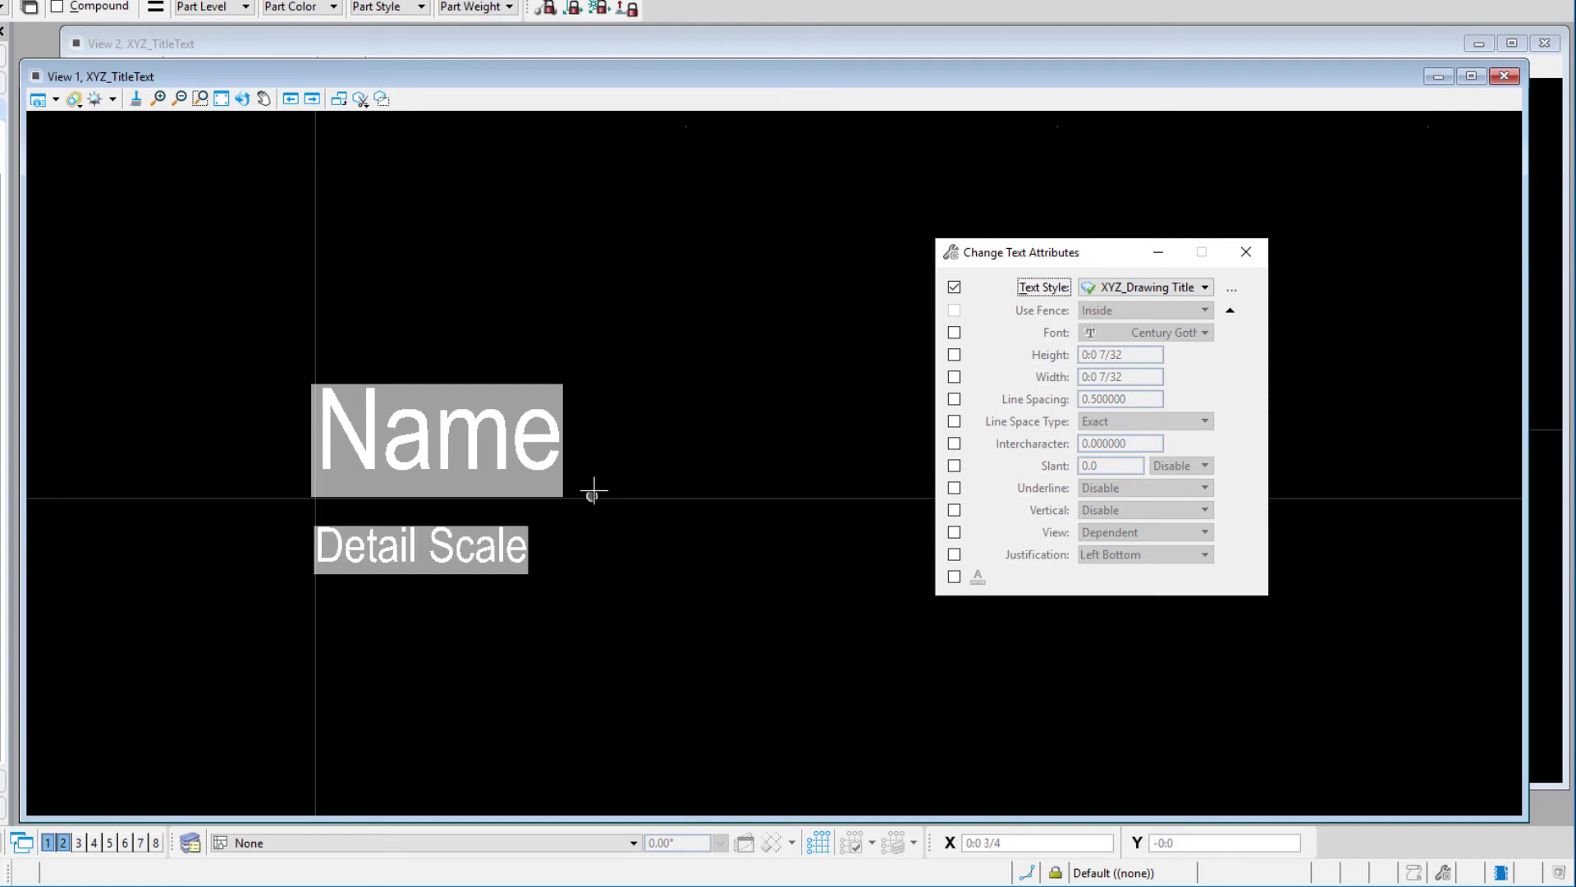
left_click(559, 423)
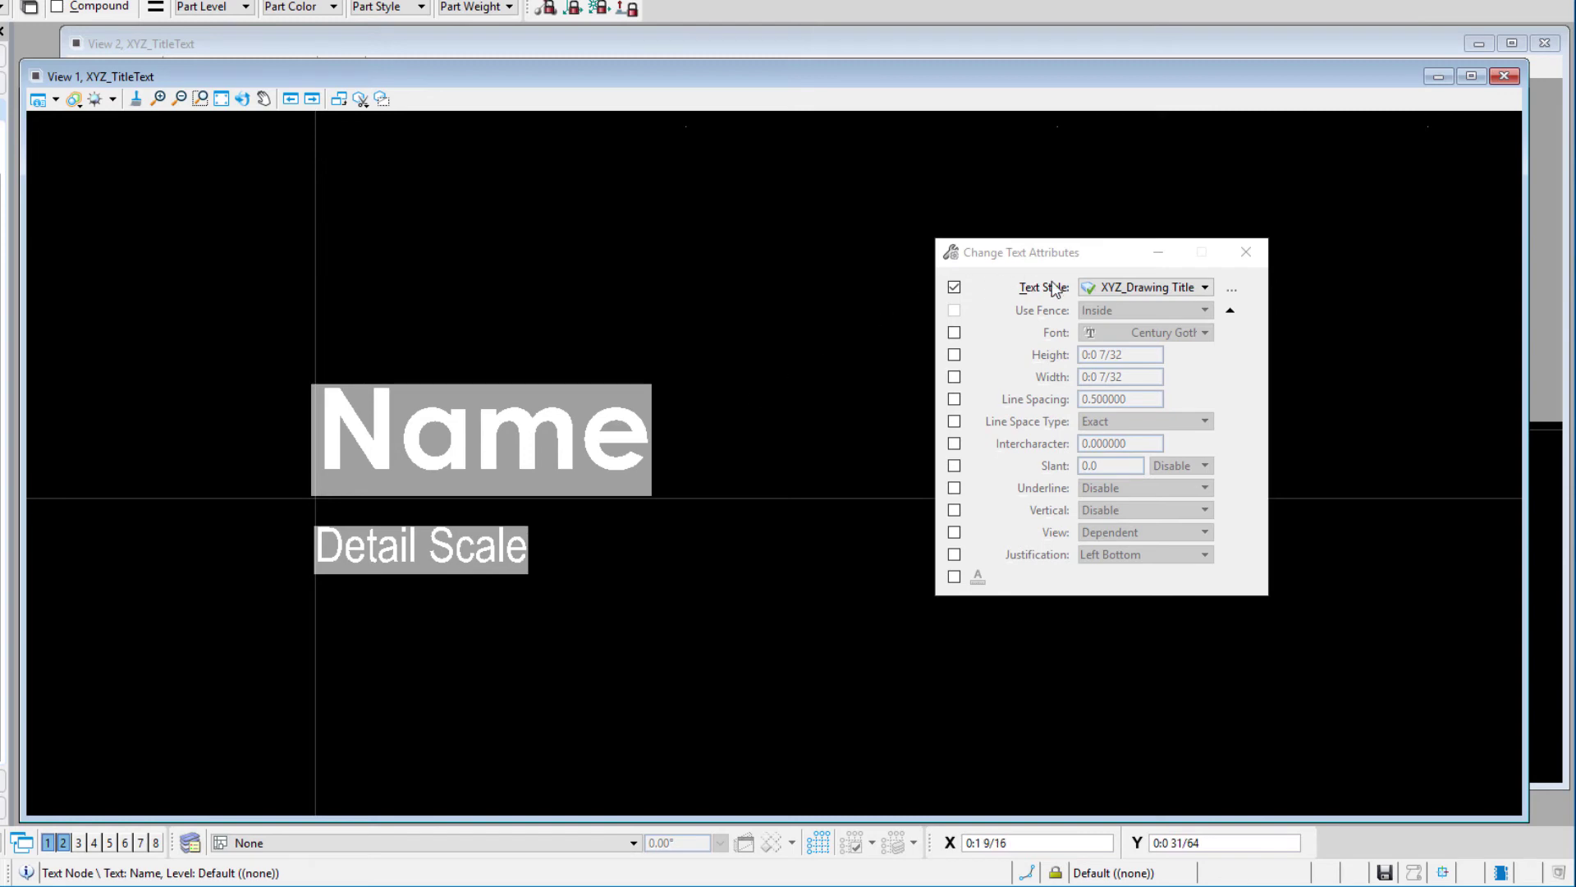
- Restyle Detail Scale to XYZ_Drawing Notes with Left Top justification
left_click(1190, 288)
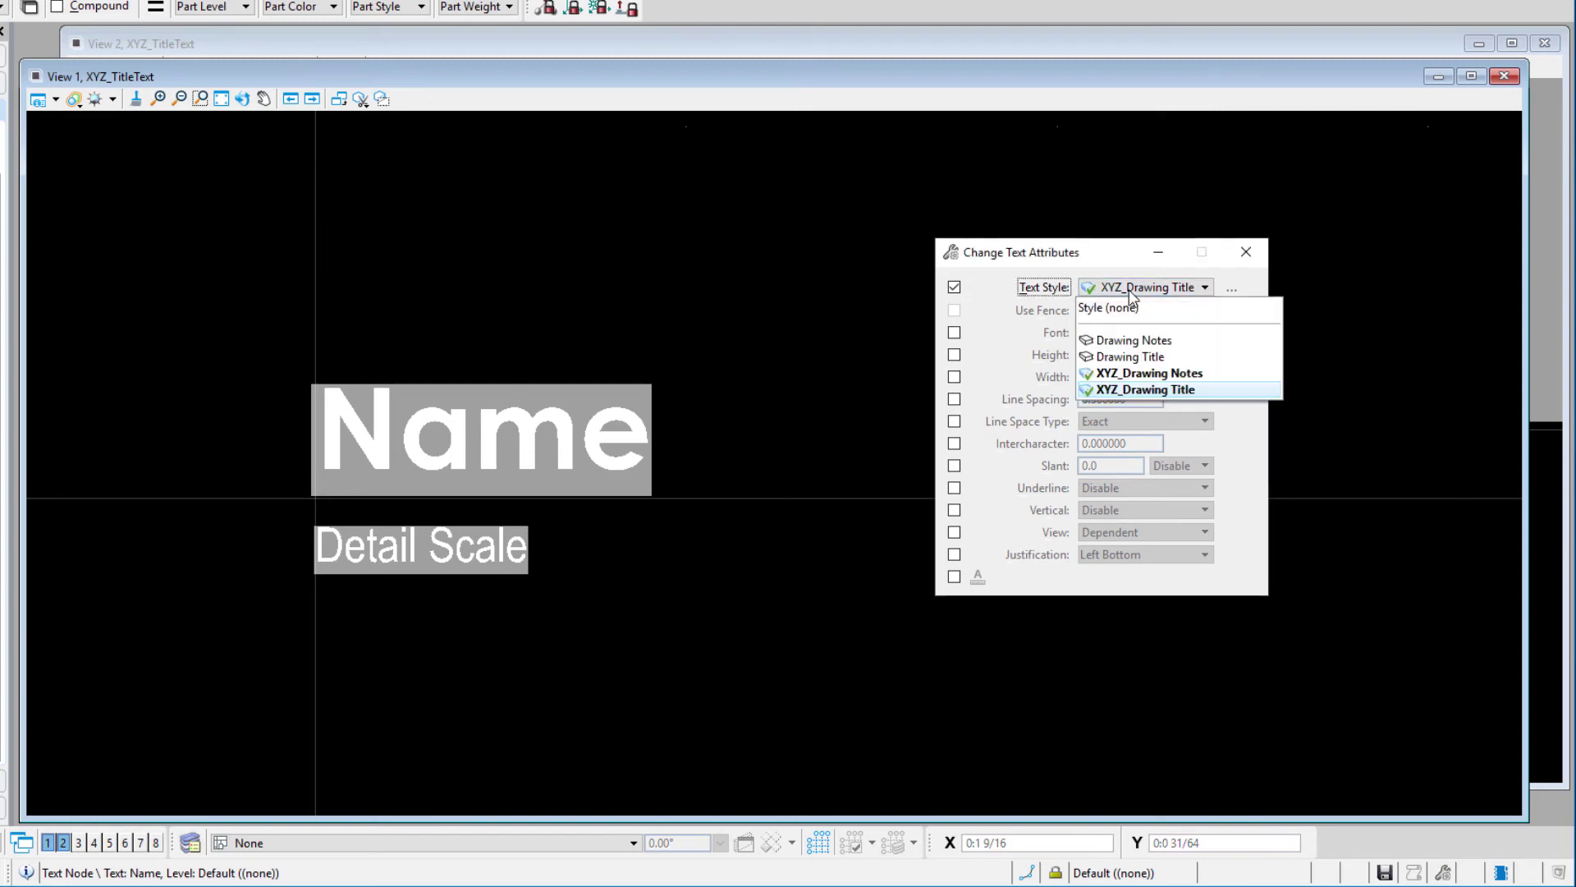
left_click(1146, 376)
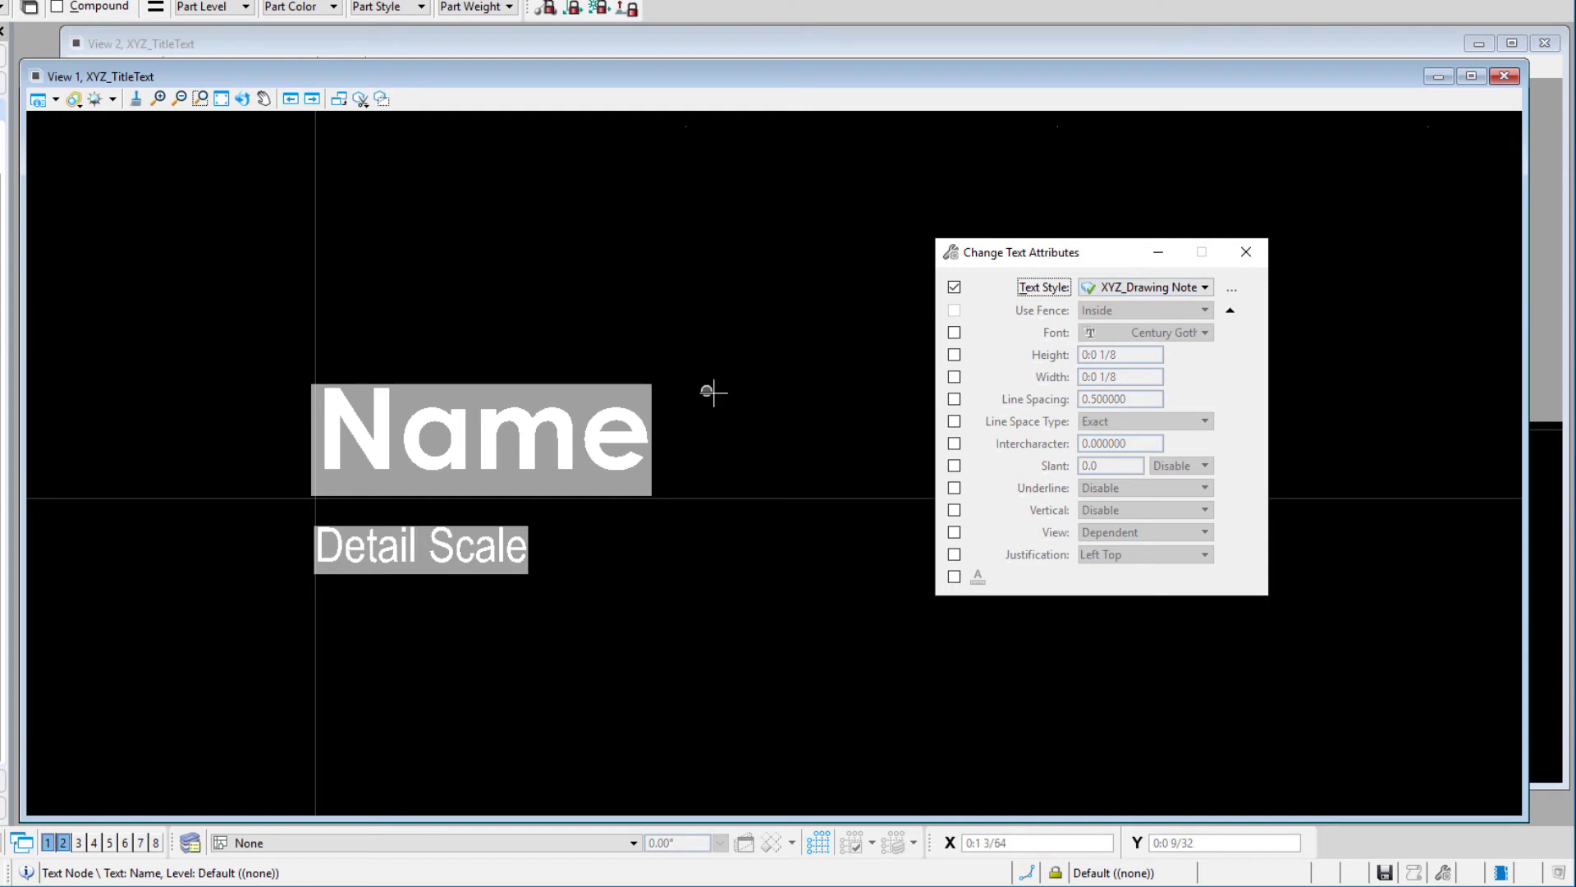
left_click(954, 554)
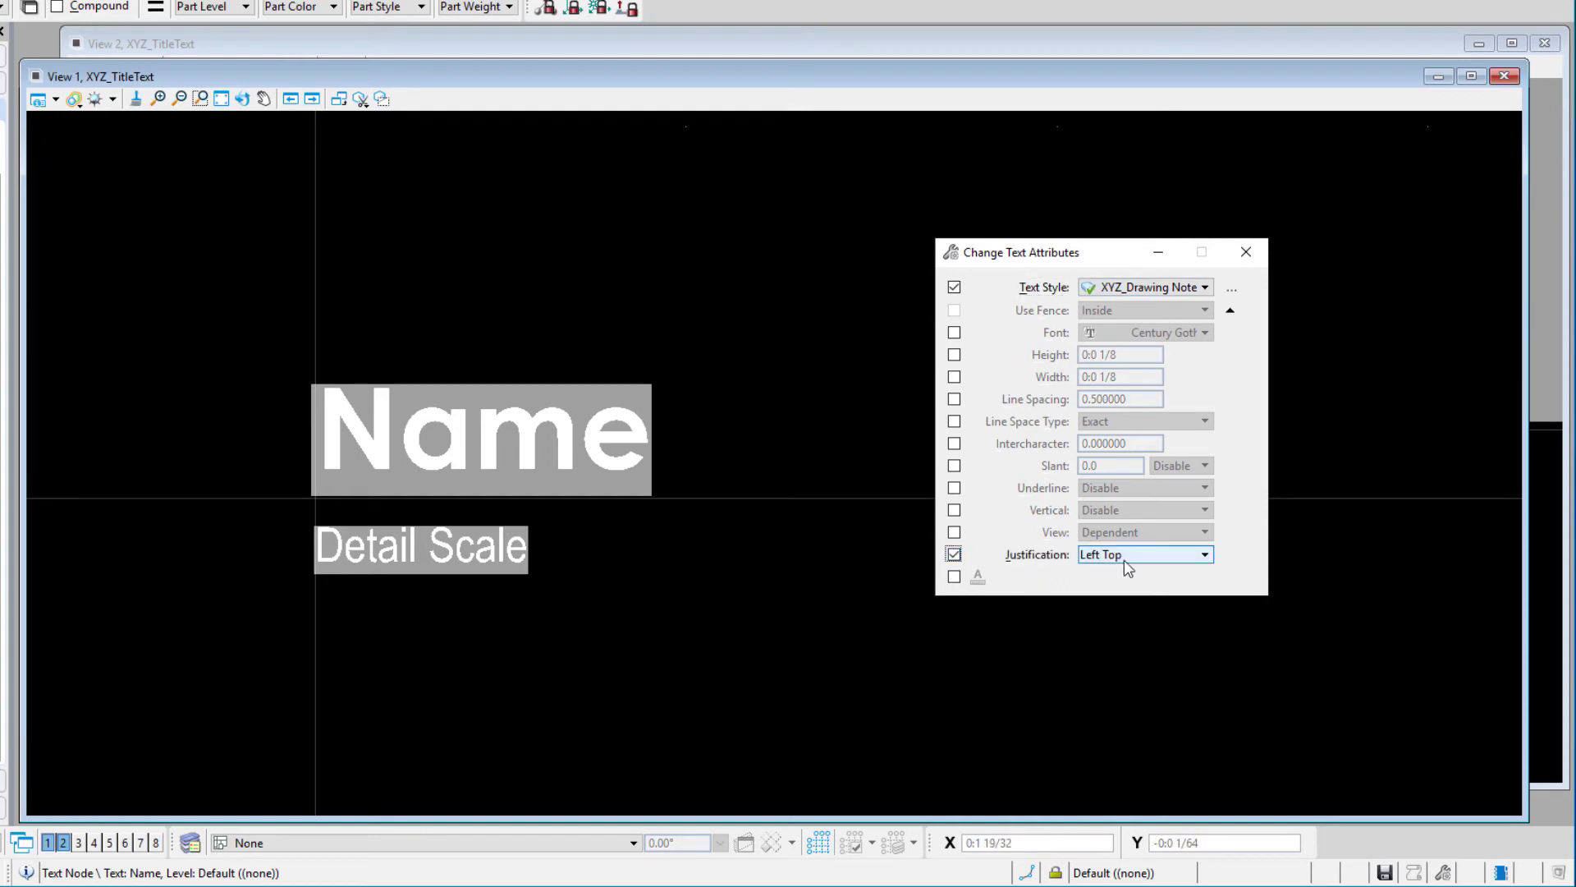
left_click(1139, 555)
left_click(1136, 574)
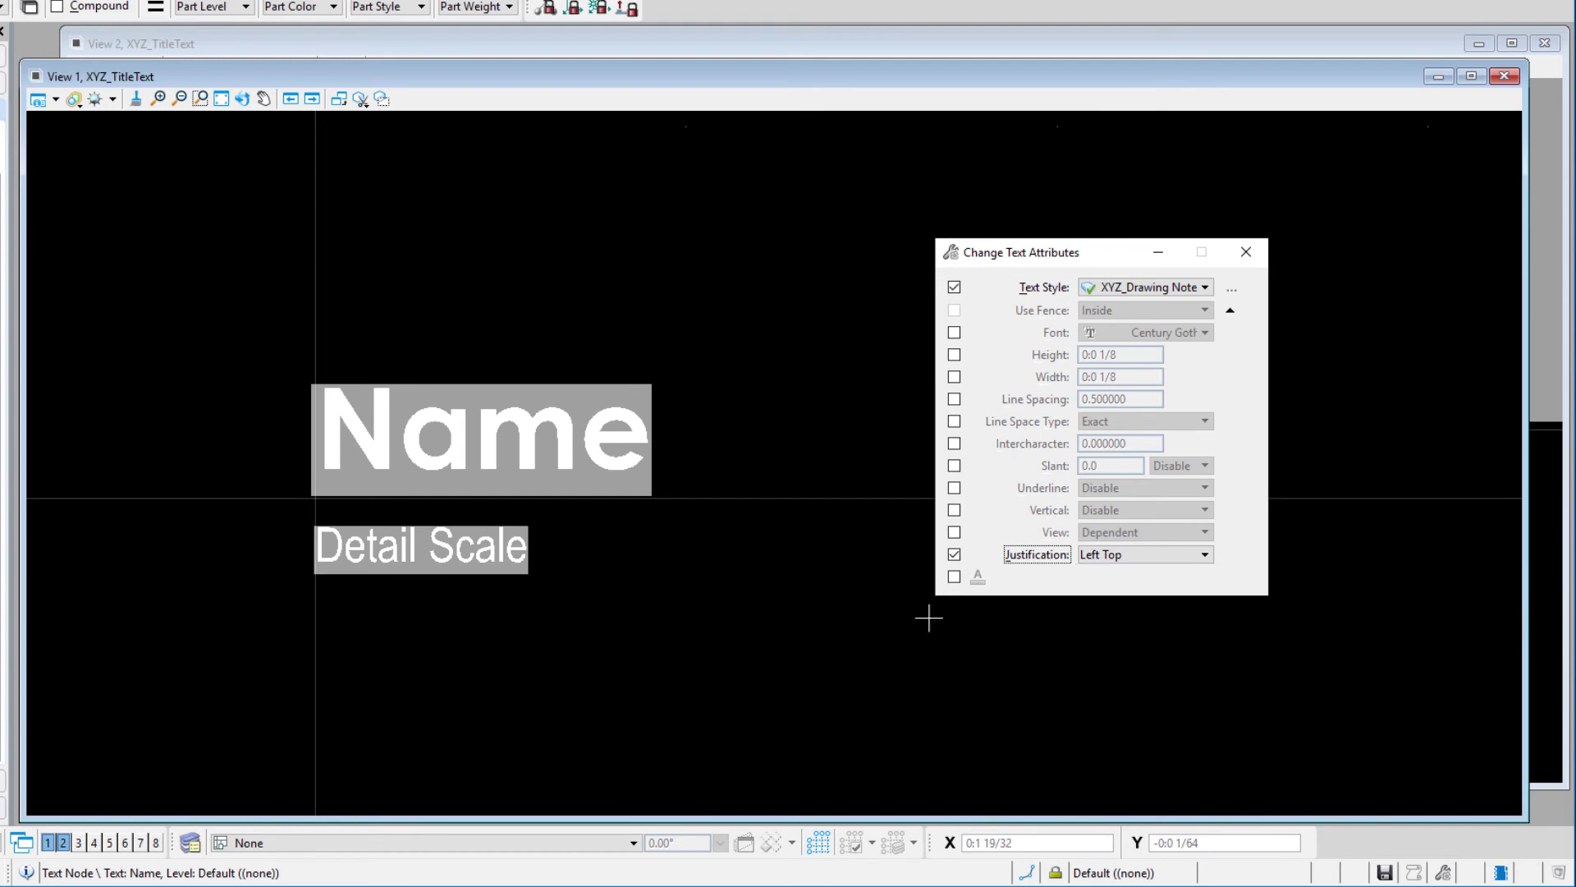
left_click(528, 553)
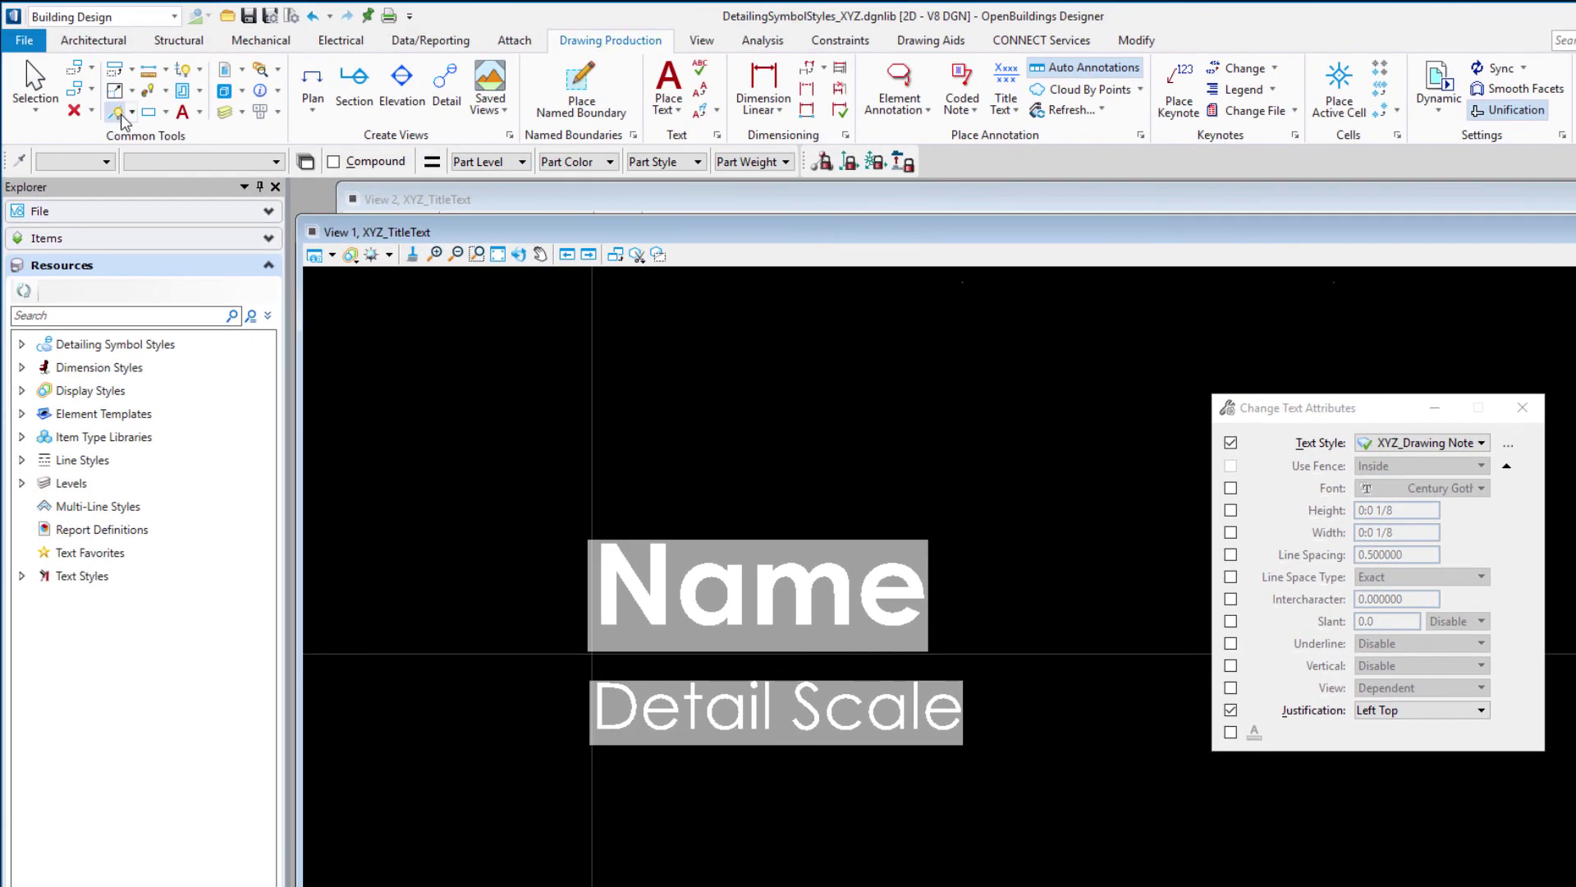
- Start a SmartLine and set the Attributes toolbox to no element template and the Default level
left_click(0, 0)
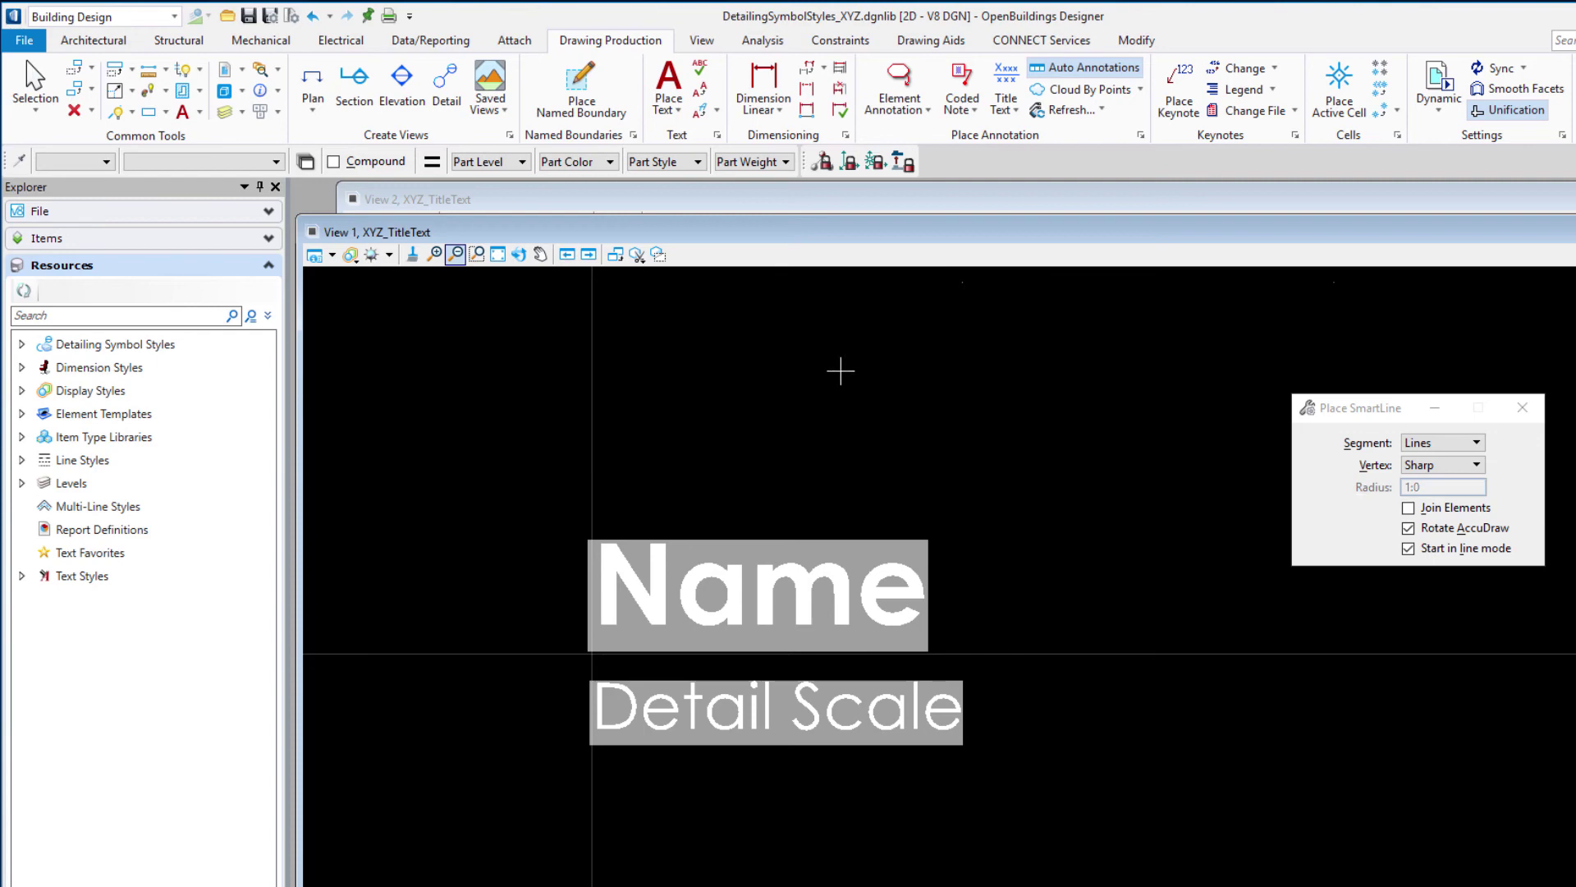
right_click(1087, 489)
left_click(1089, 491)
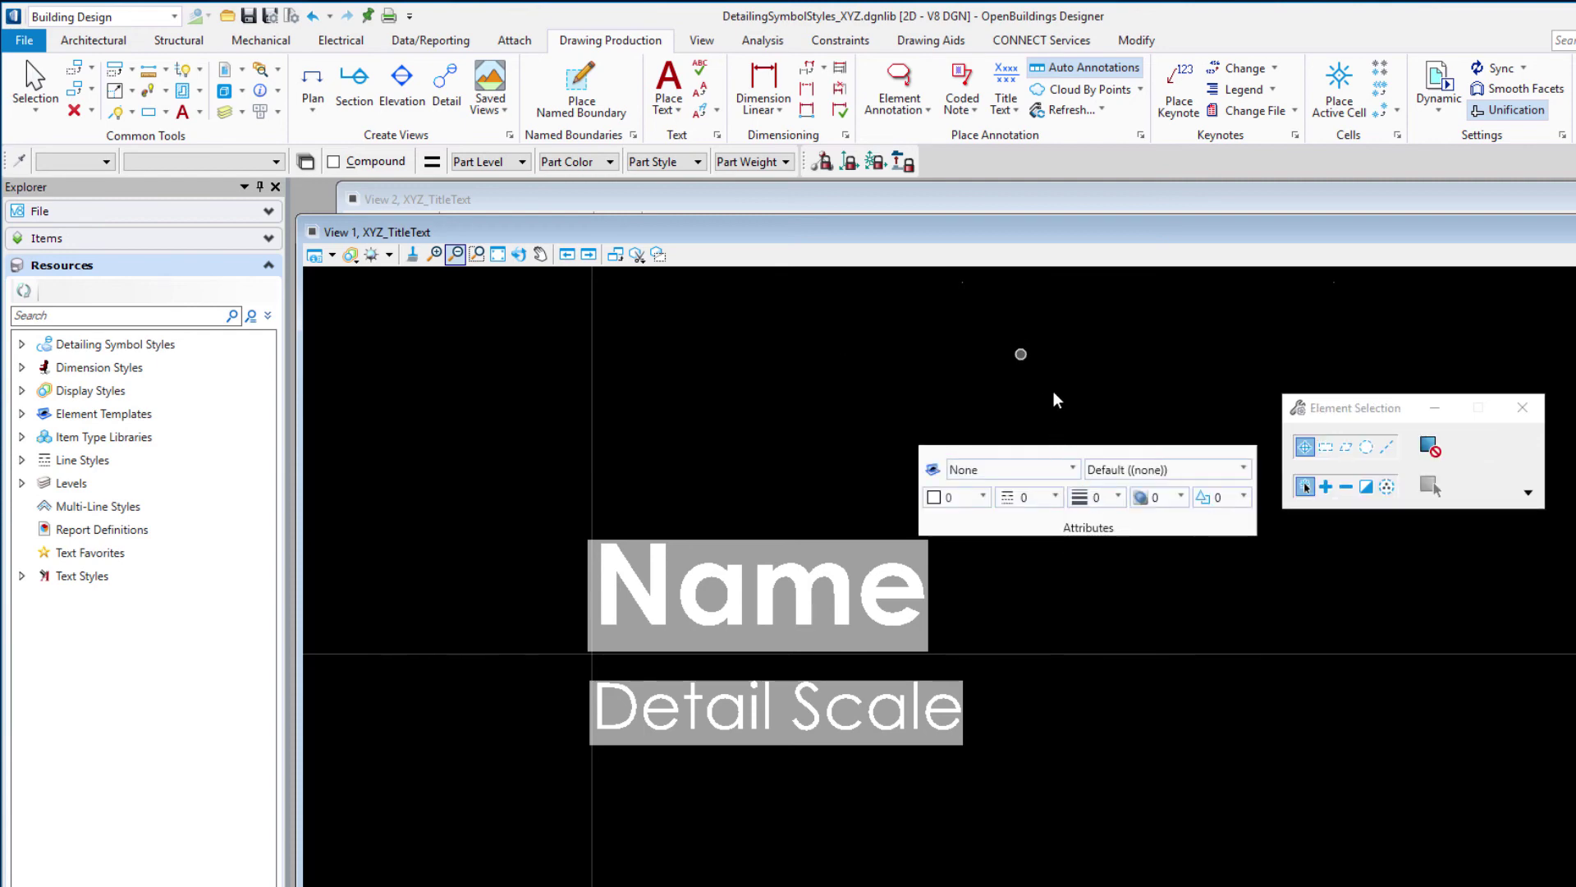
left_click(1000, 470)
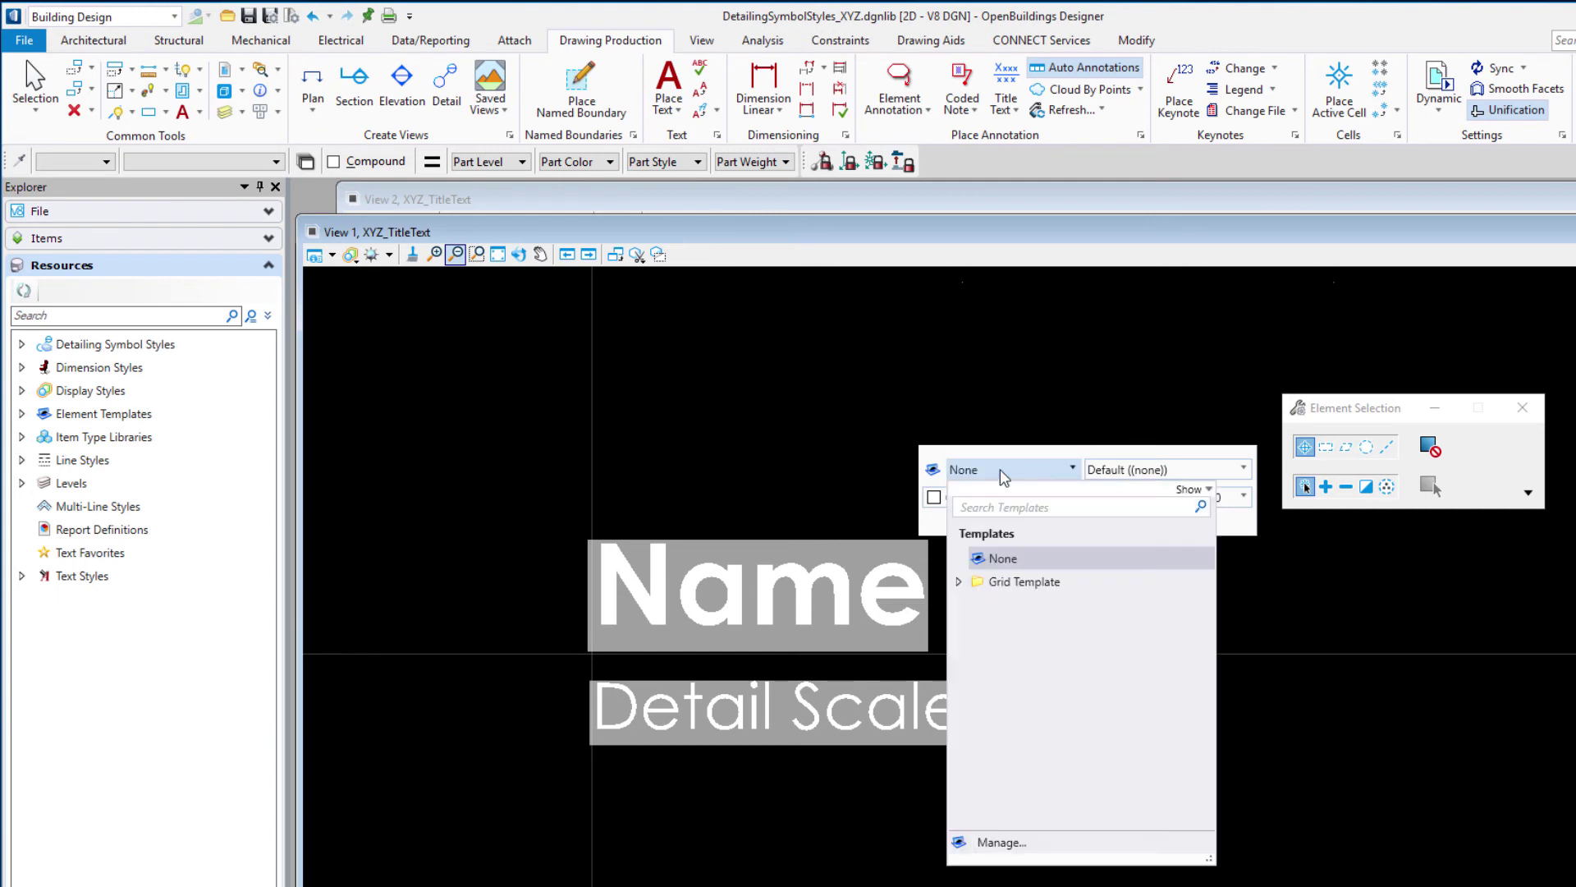
left_click(1141, 451)
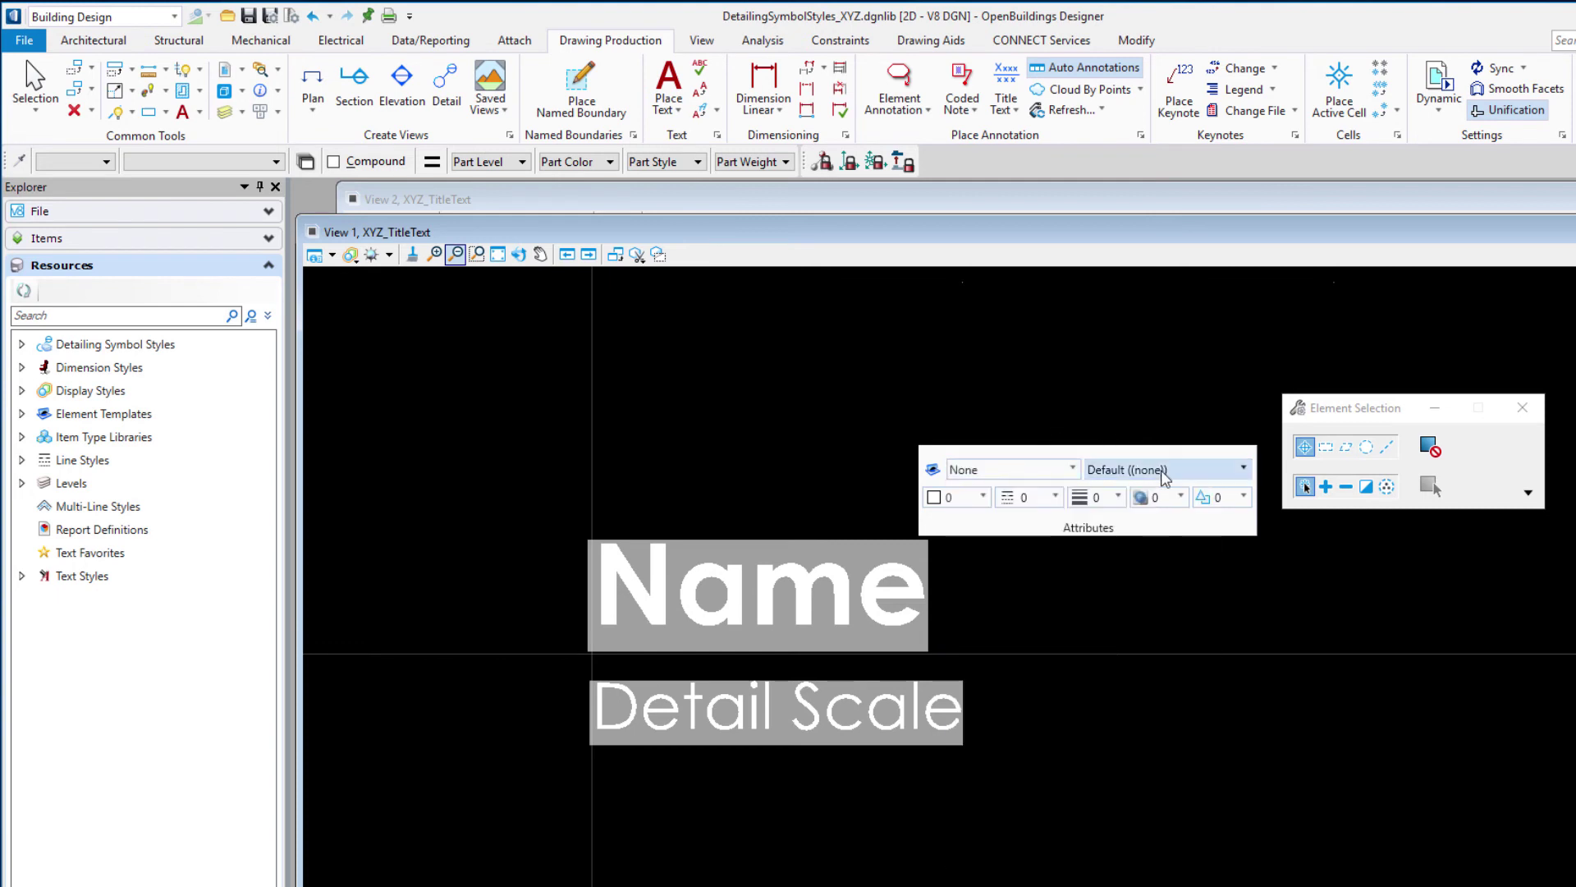
left_click(1164, 475)
left_click(1154, 565)
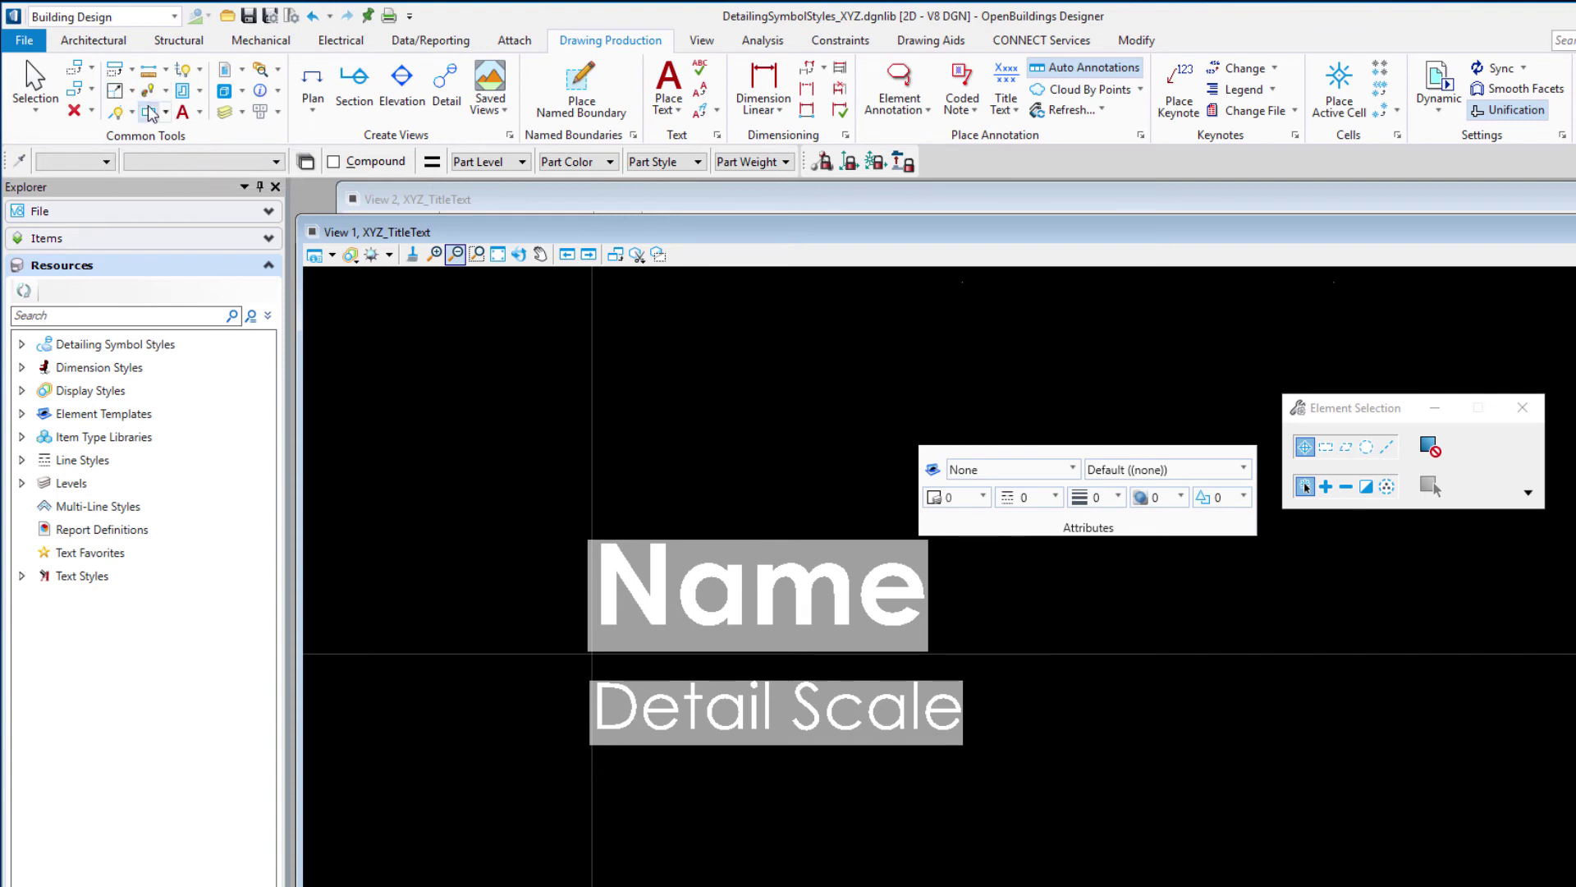
- Turn on grid lock and start the line at the title text's origin
left_click(114, 90)
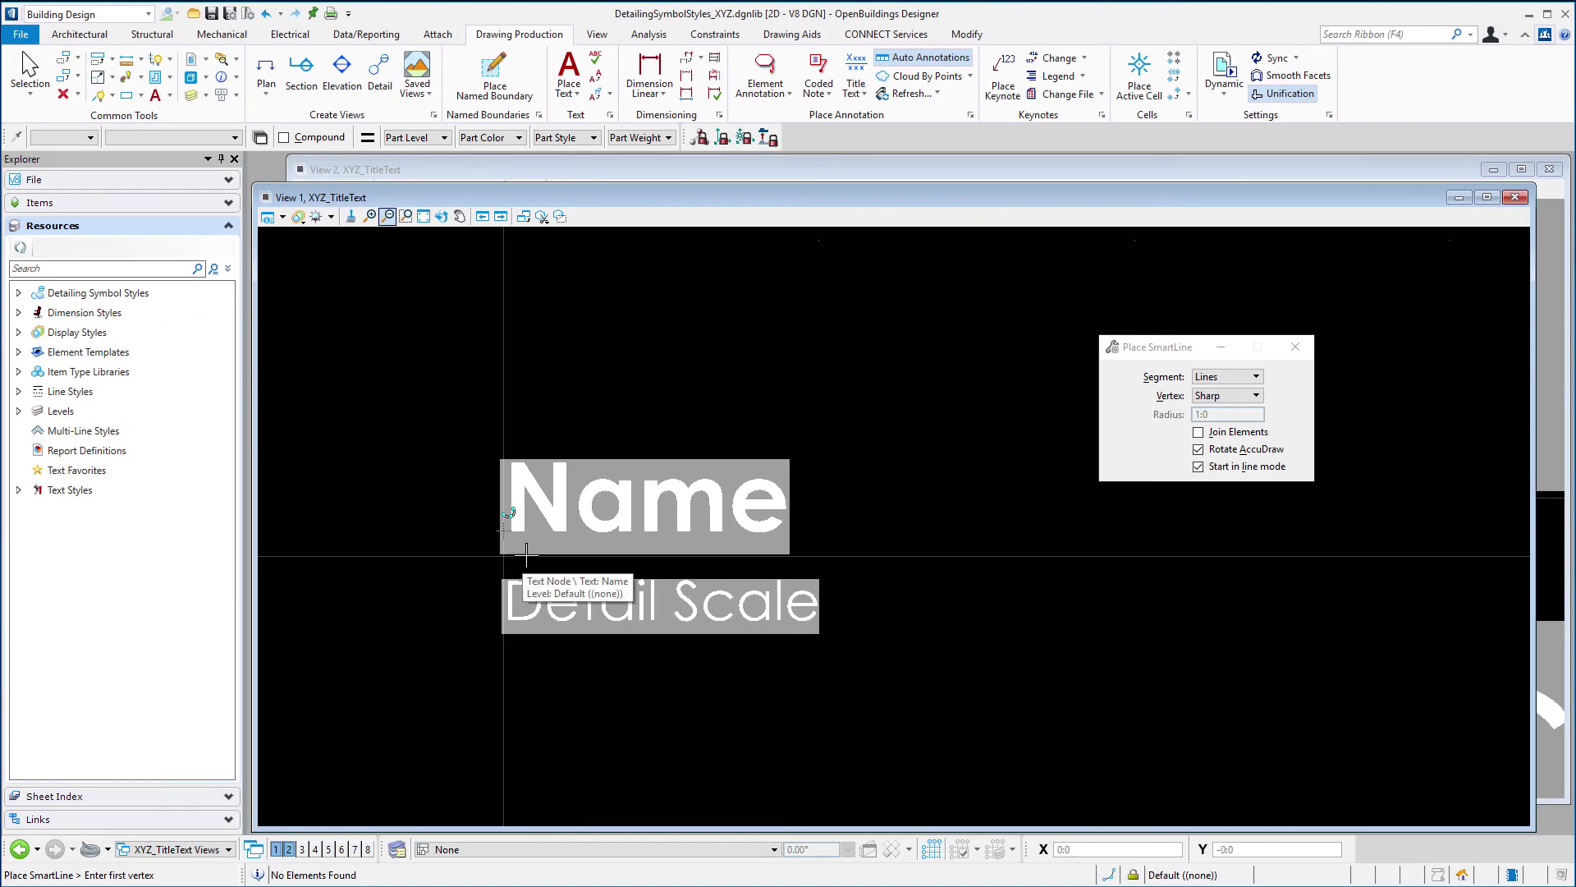
scroll(806, 552, "down", 2)
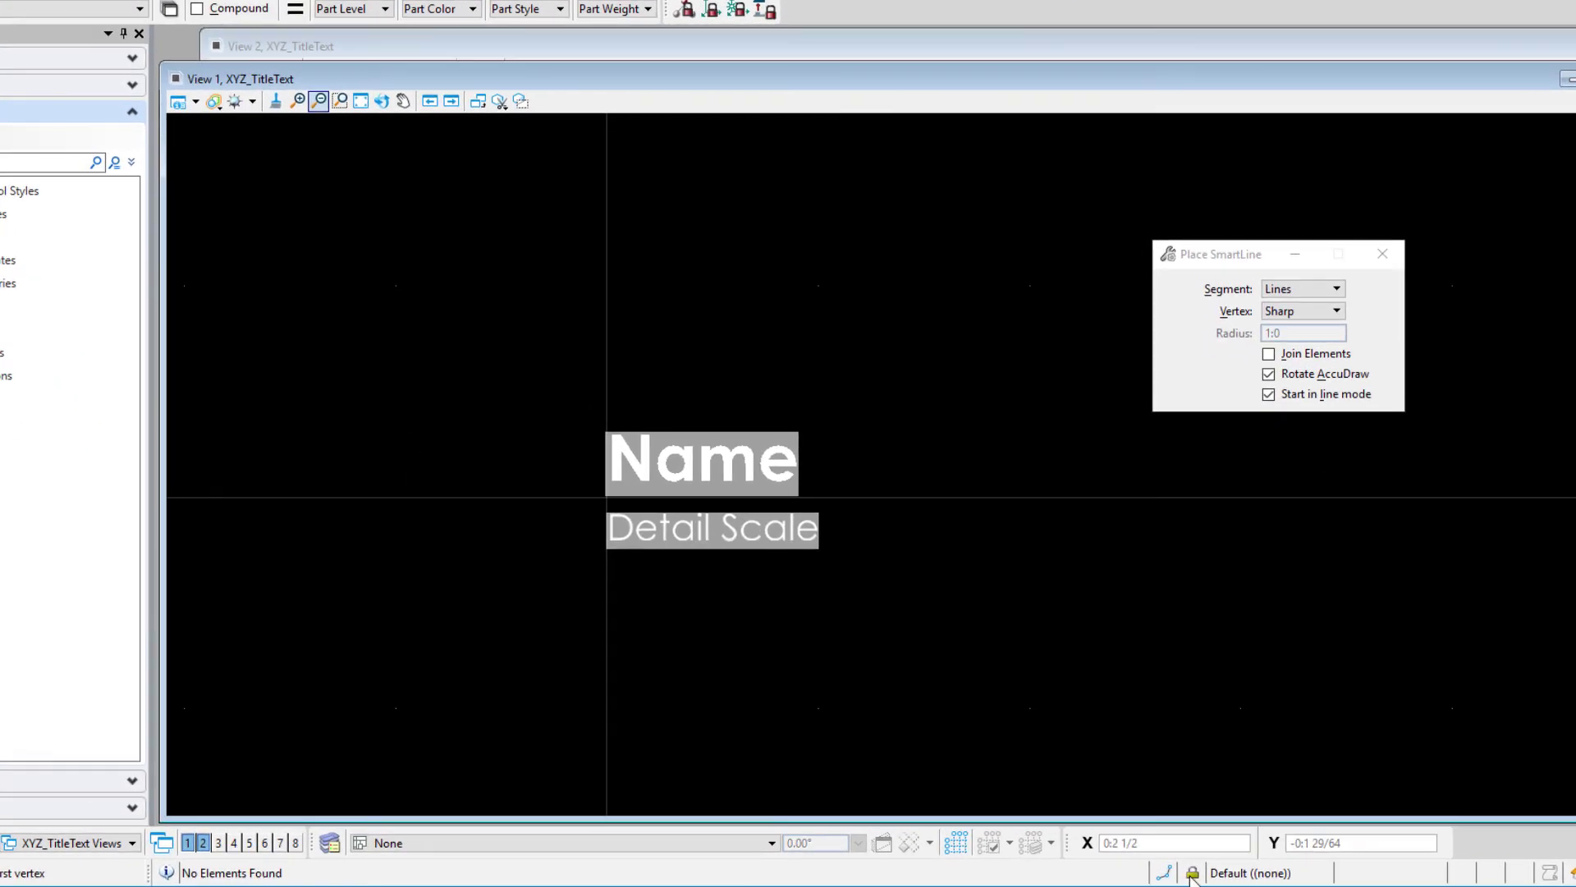
left_click(1192, 873)
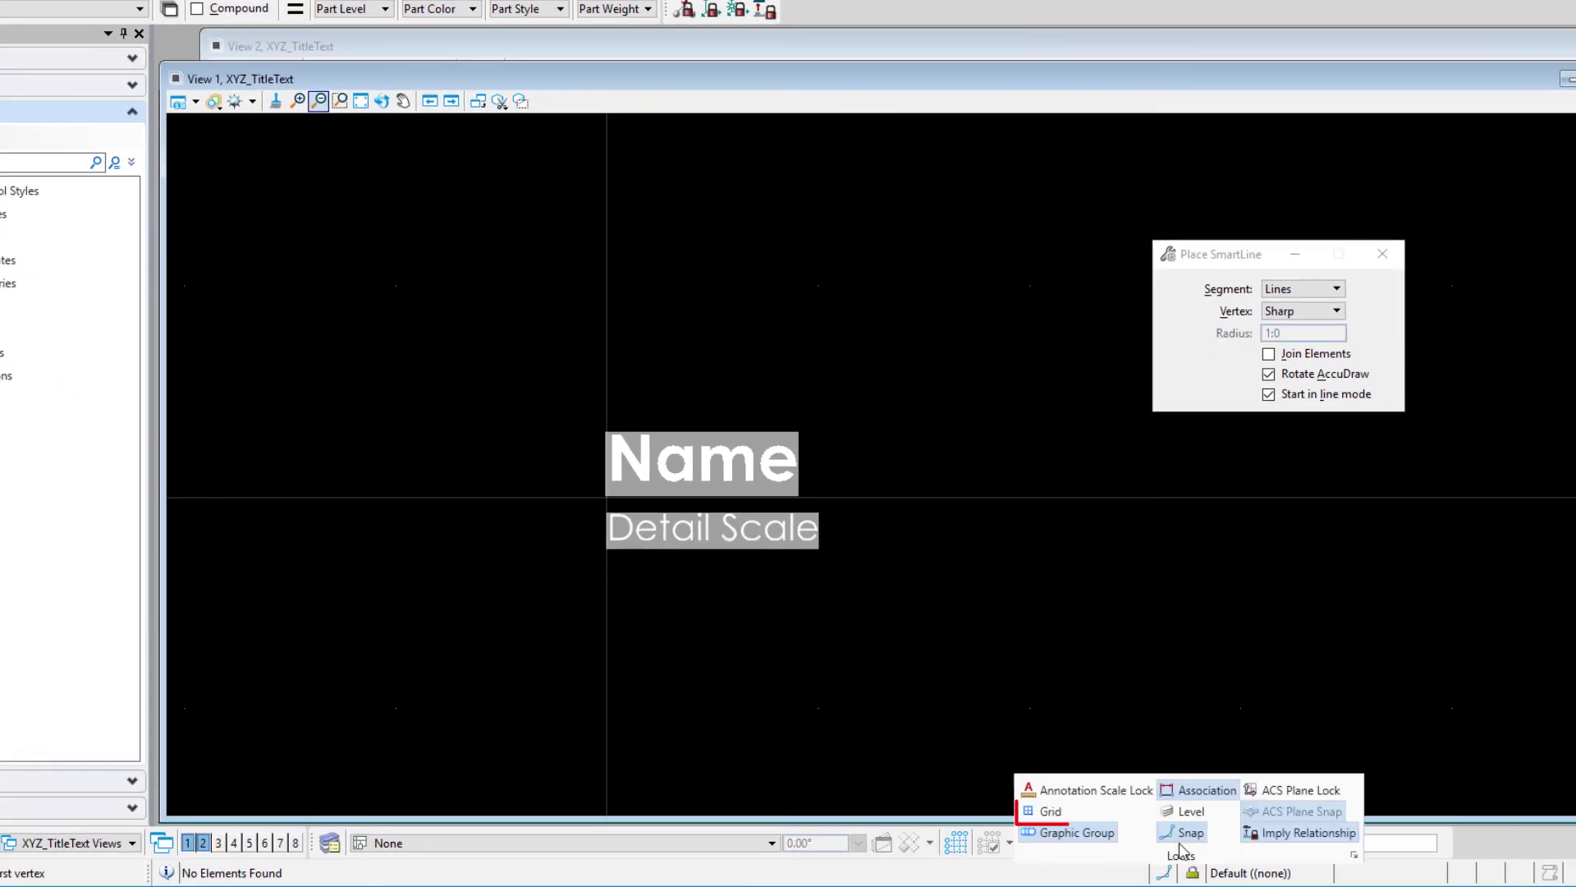
left_click(1036, 813)
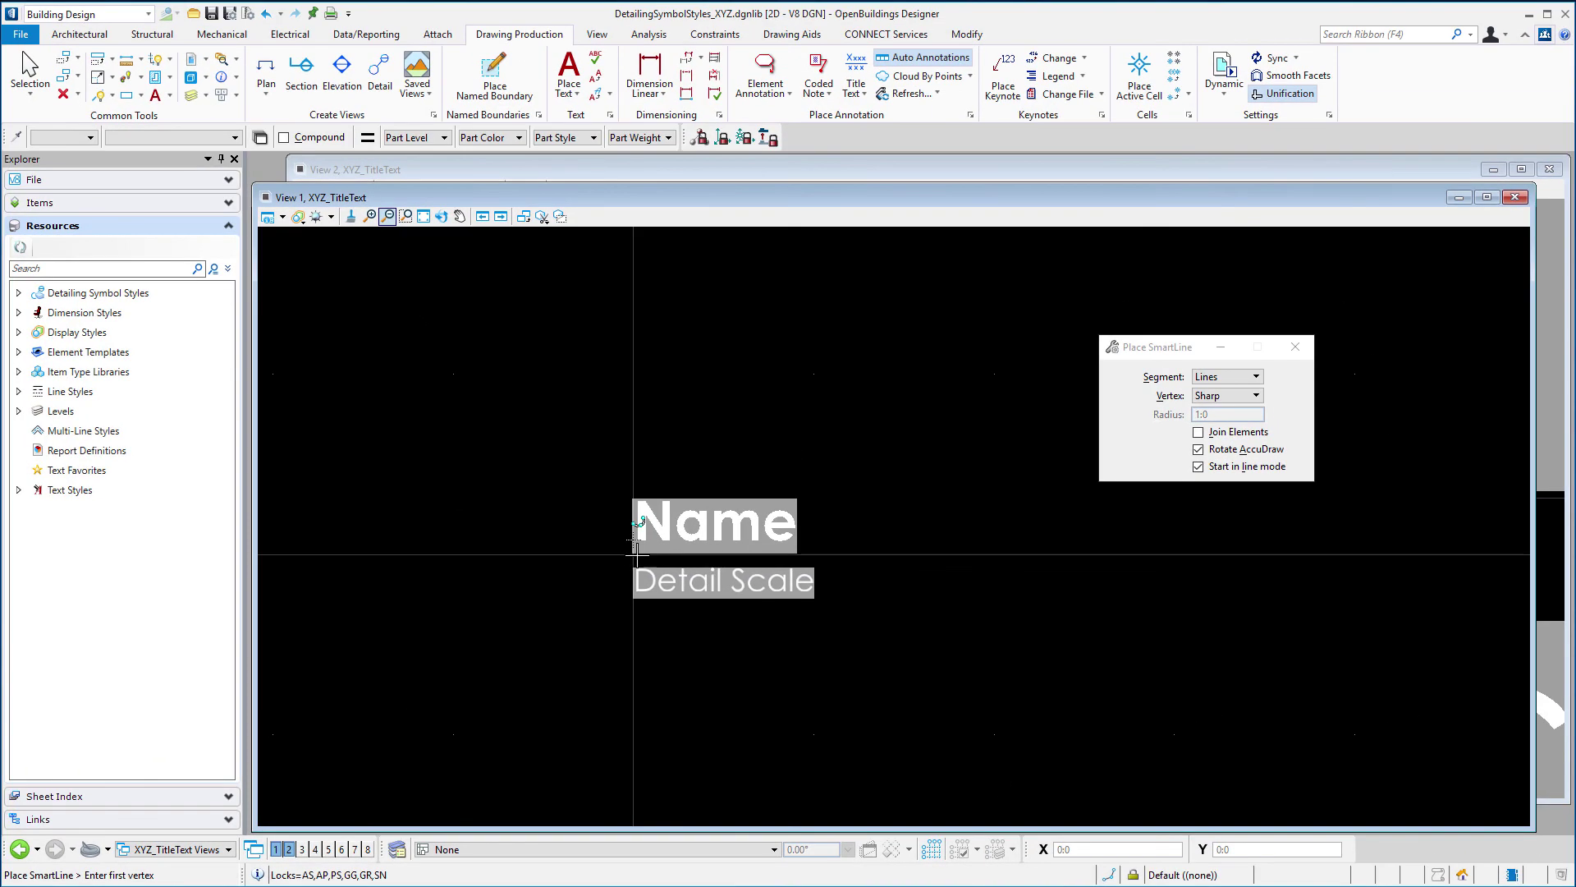
scroll(627, 554, "up", 5)
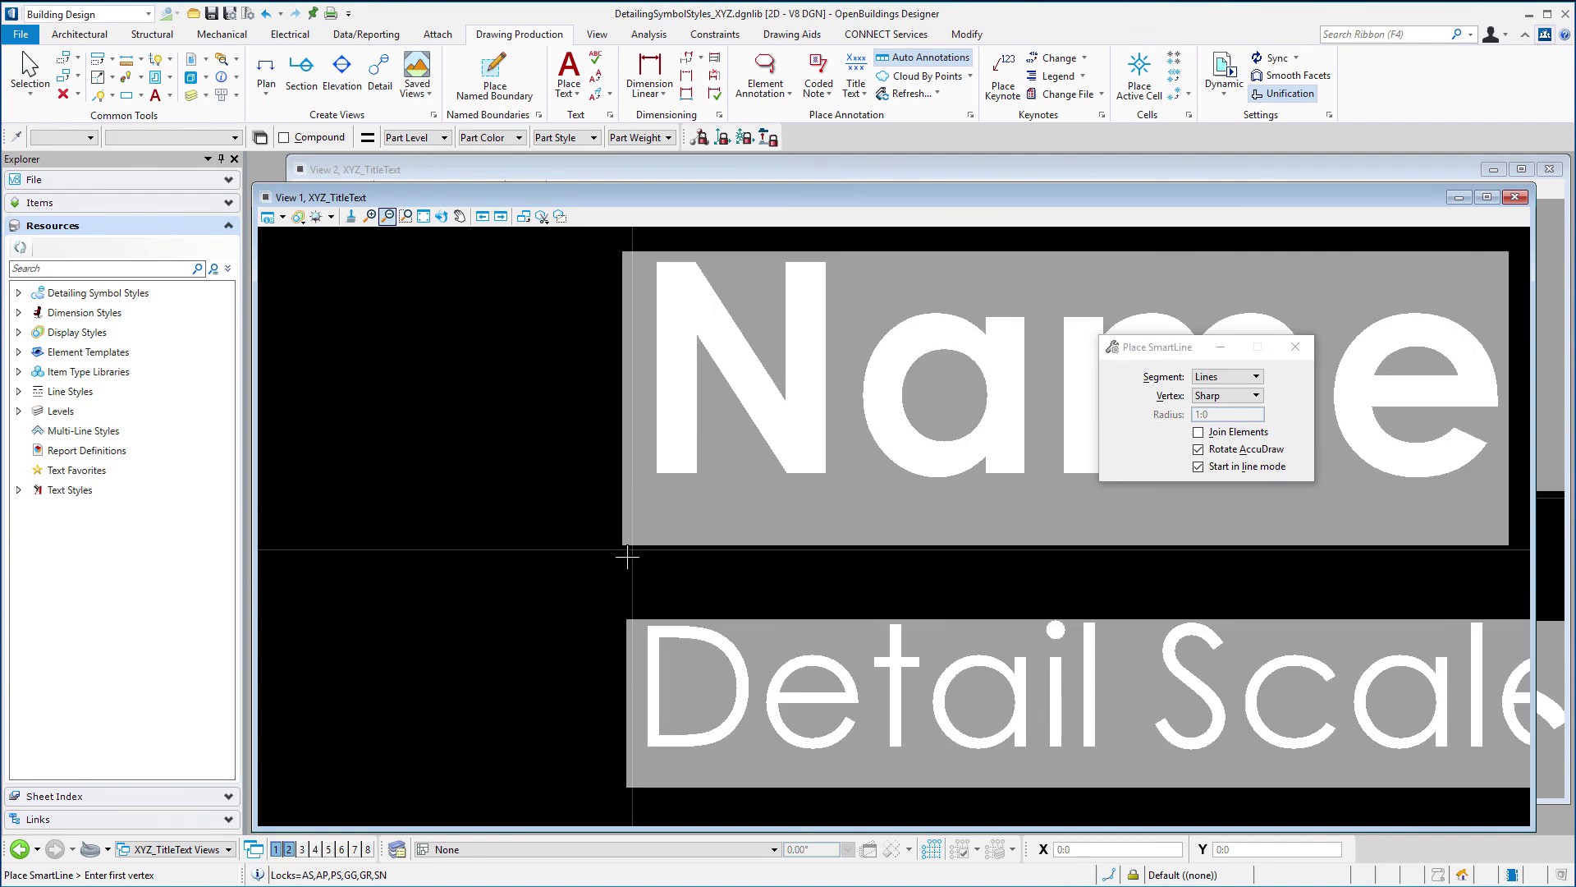
left_click(628, 554)
scroll(460, 474, "down", 5)
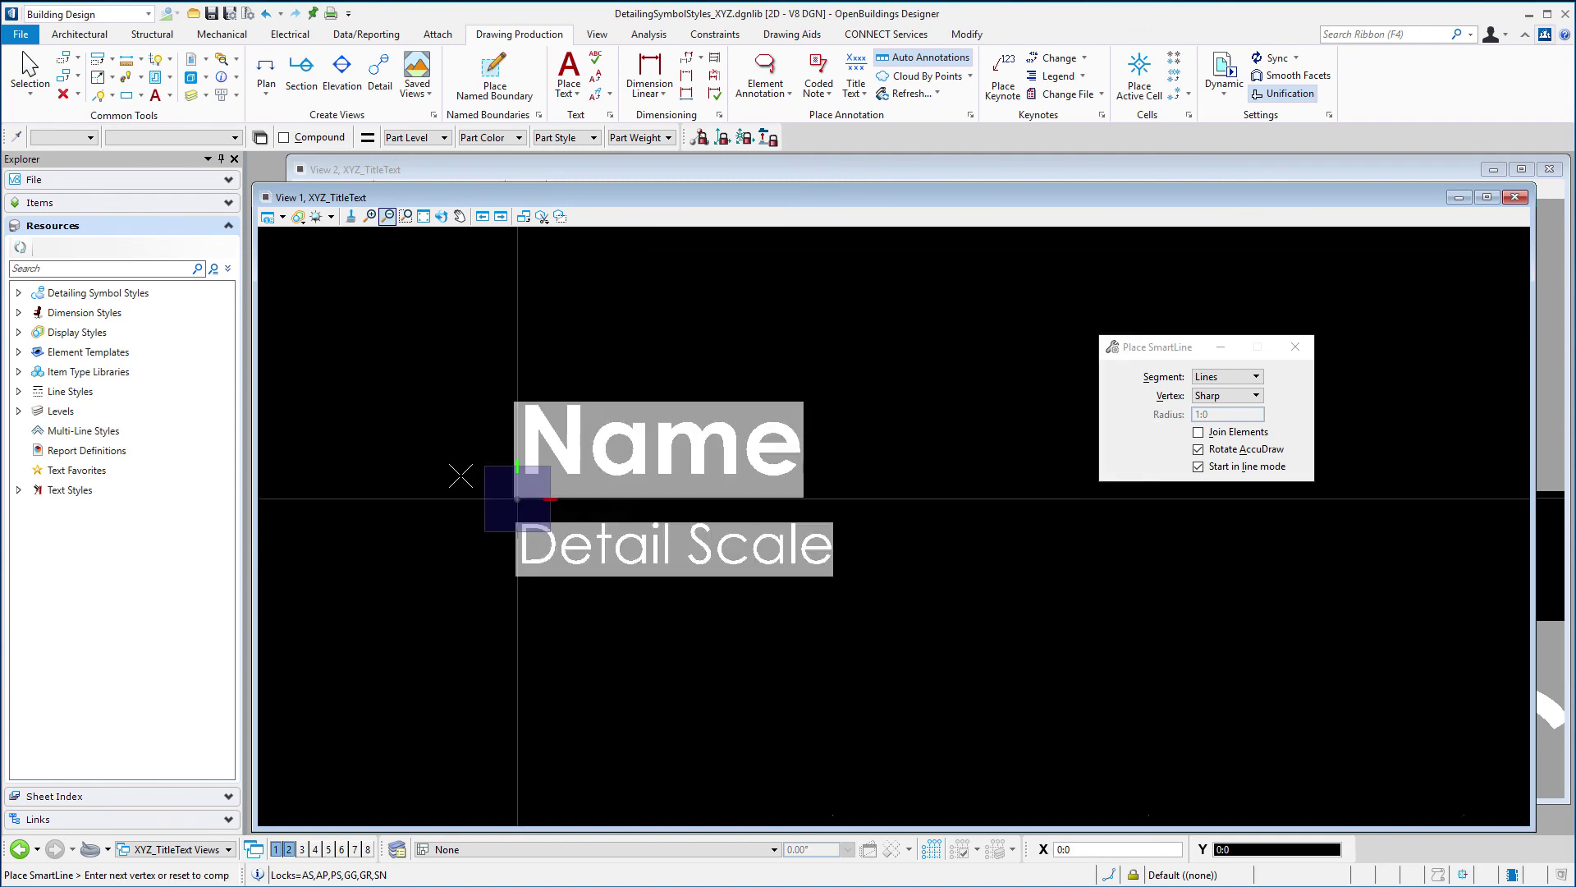
scroll(864, 502, "down", 2)
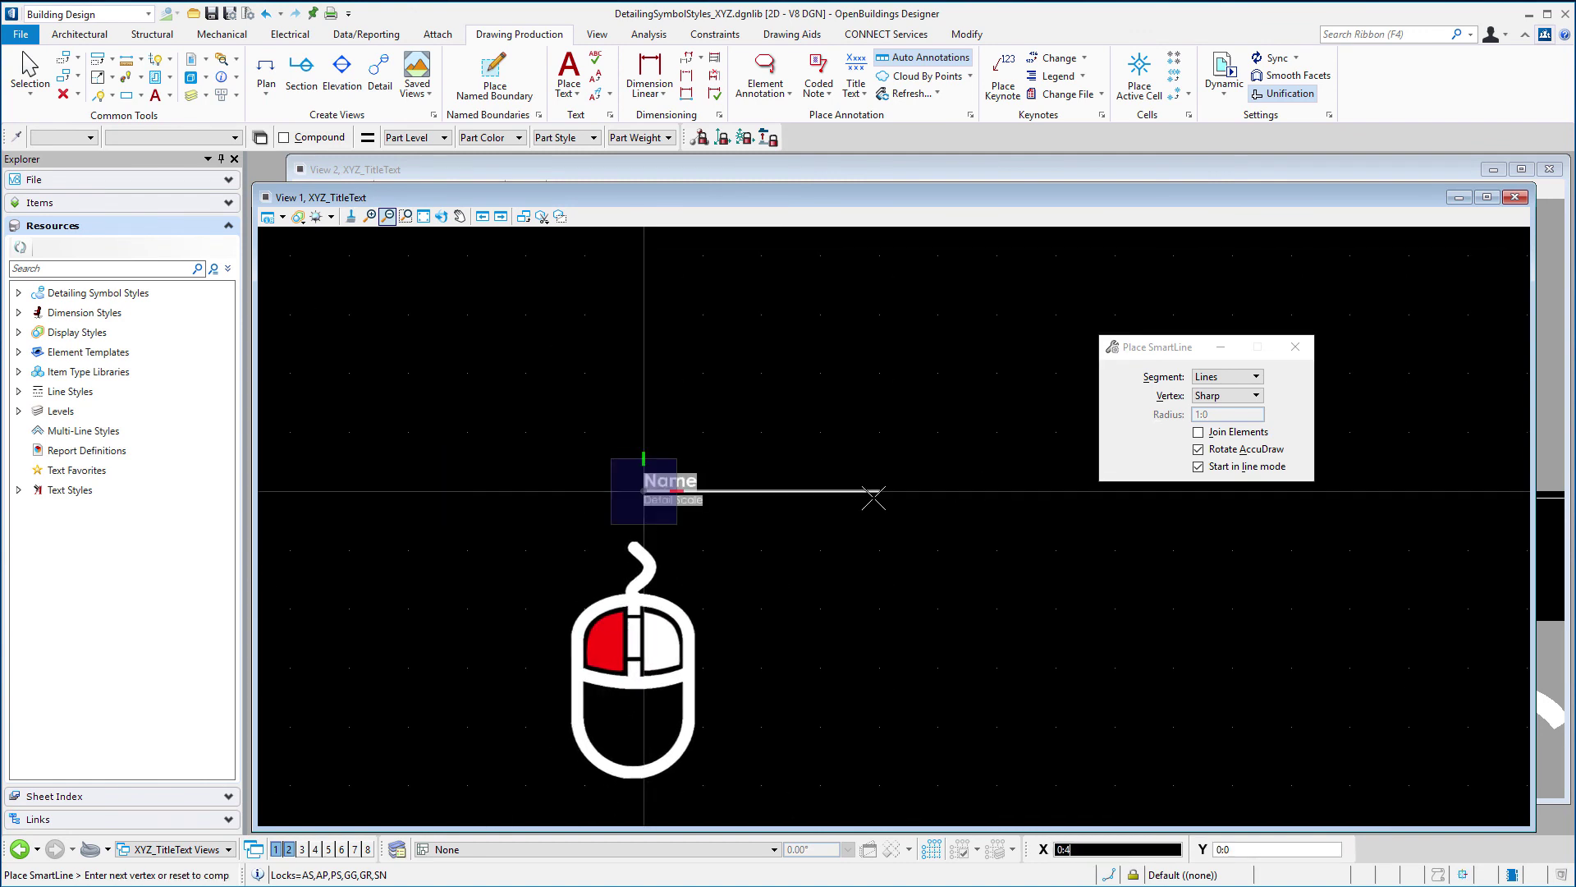
- End the line 6 inches to the right and finish it
left_click(1008, 486)
right_click(1086, 537)
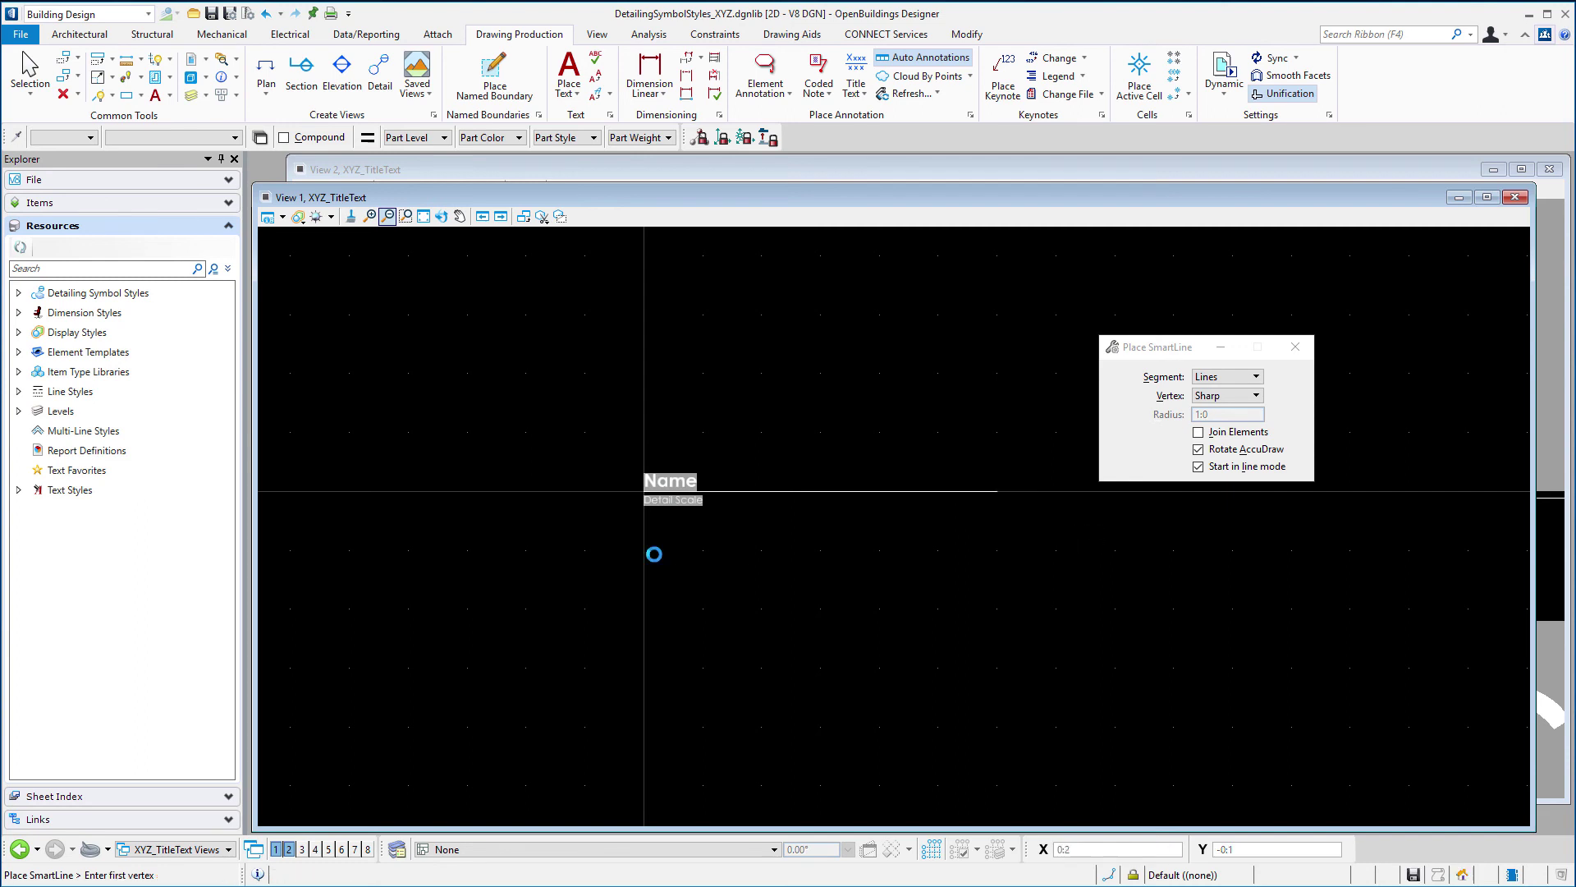
scroll(631, 489, "up", 2)
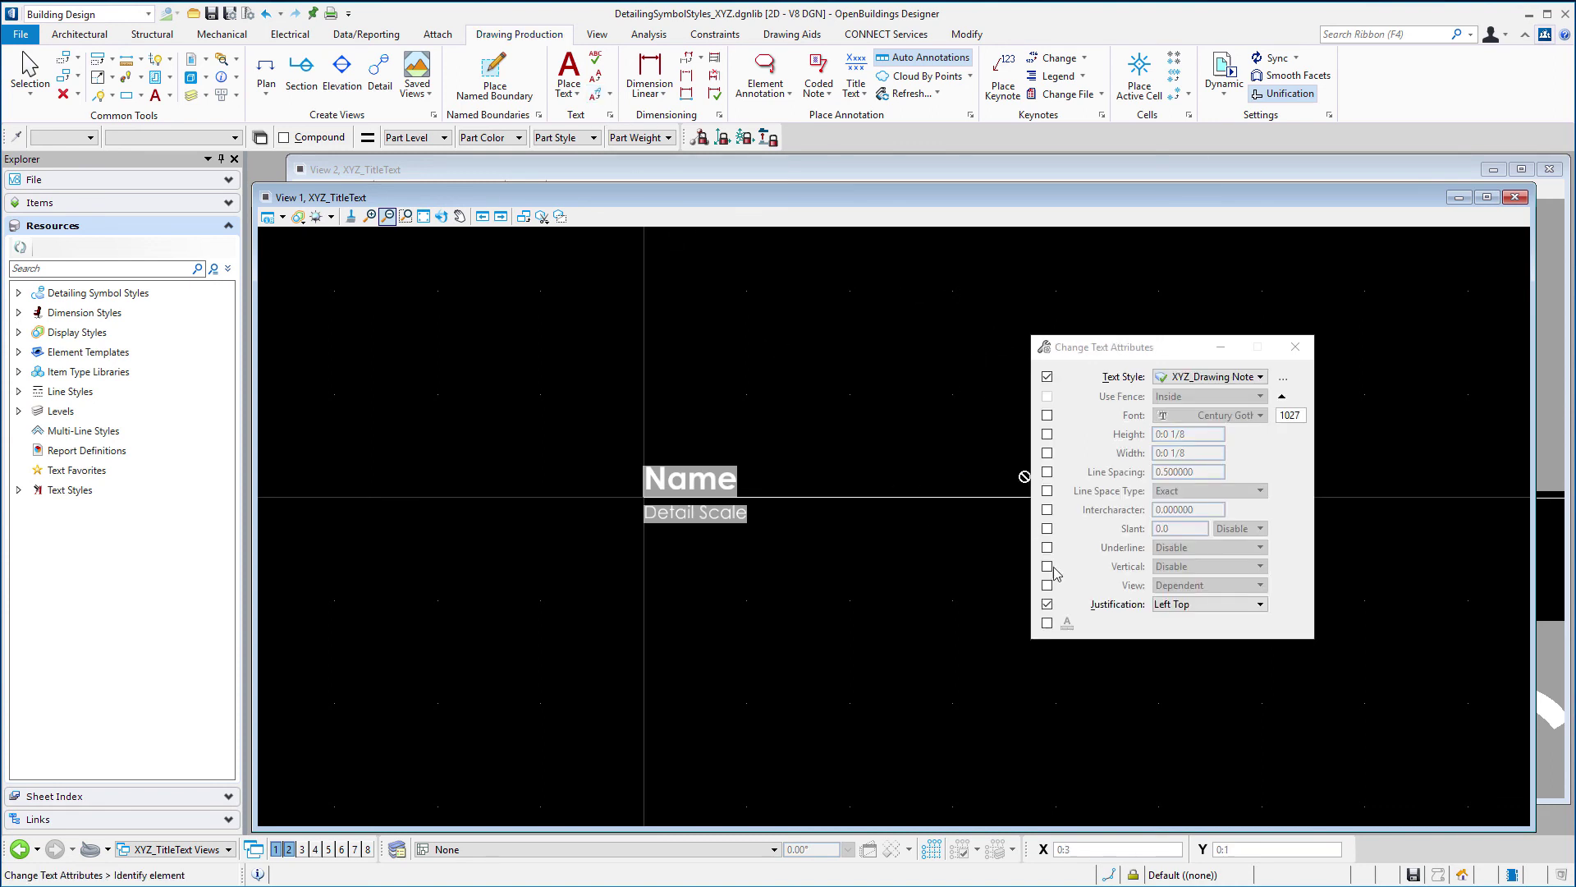
- Change Detail Scale's justification to Right Top
left_click(1188, 606)
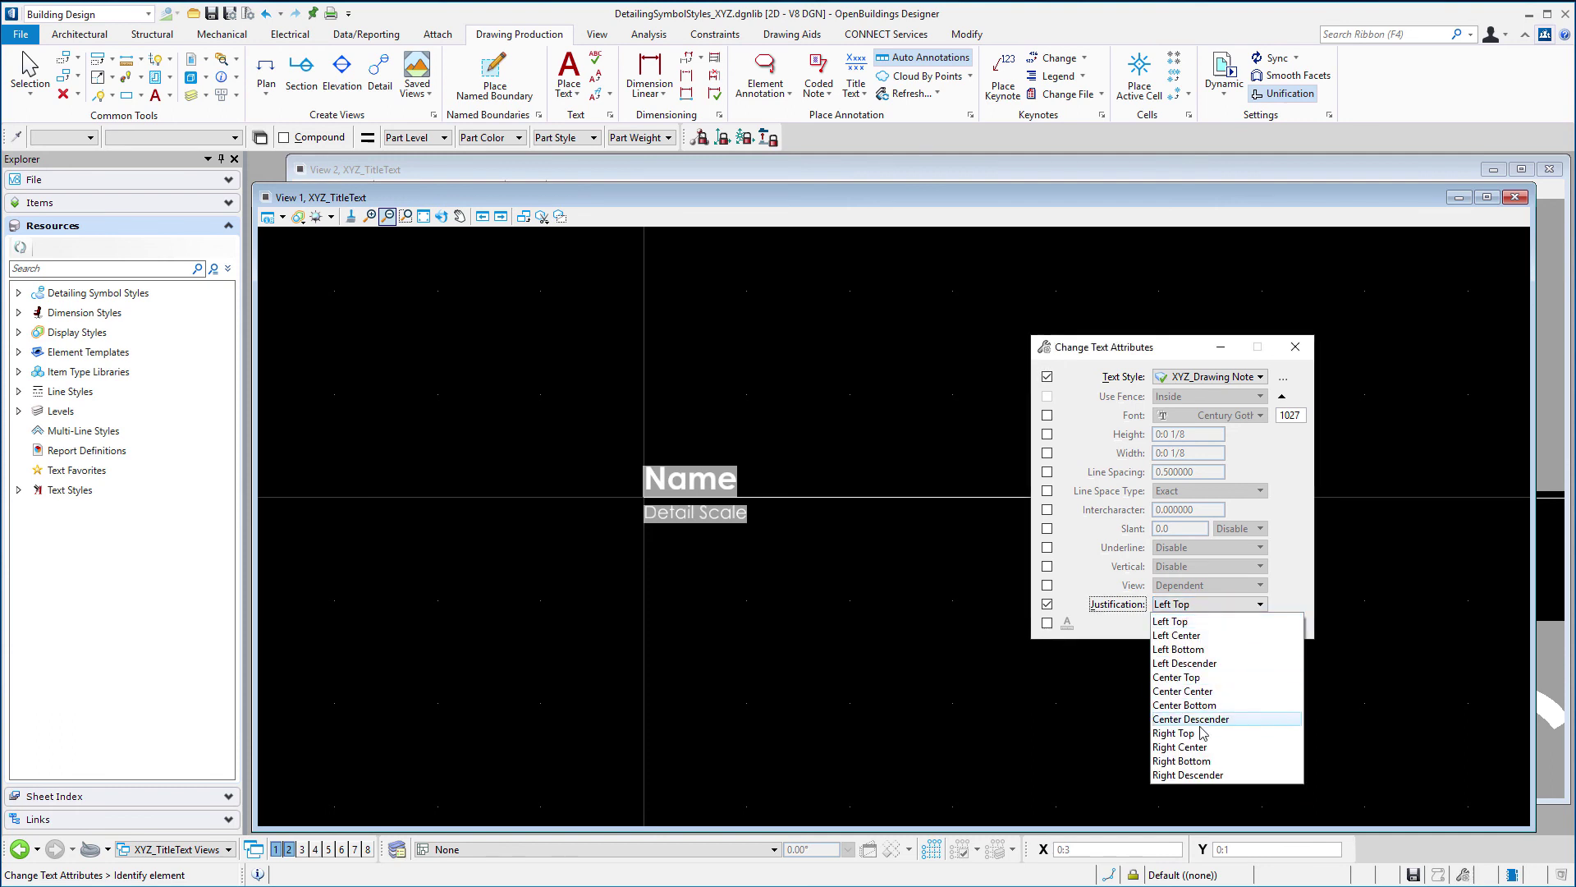
left_click(1174, 733)
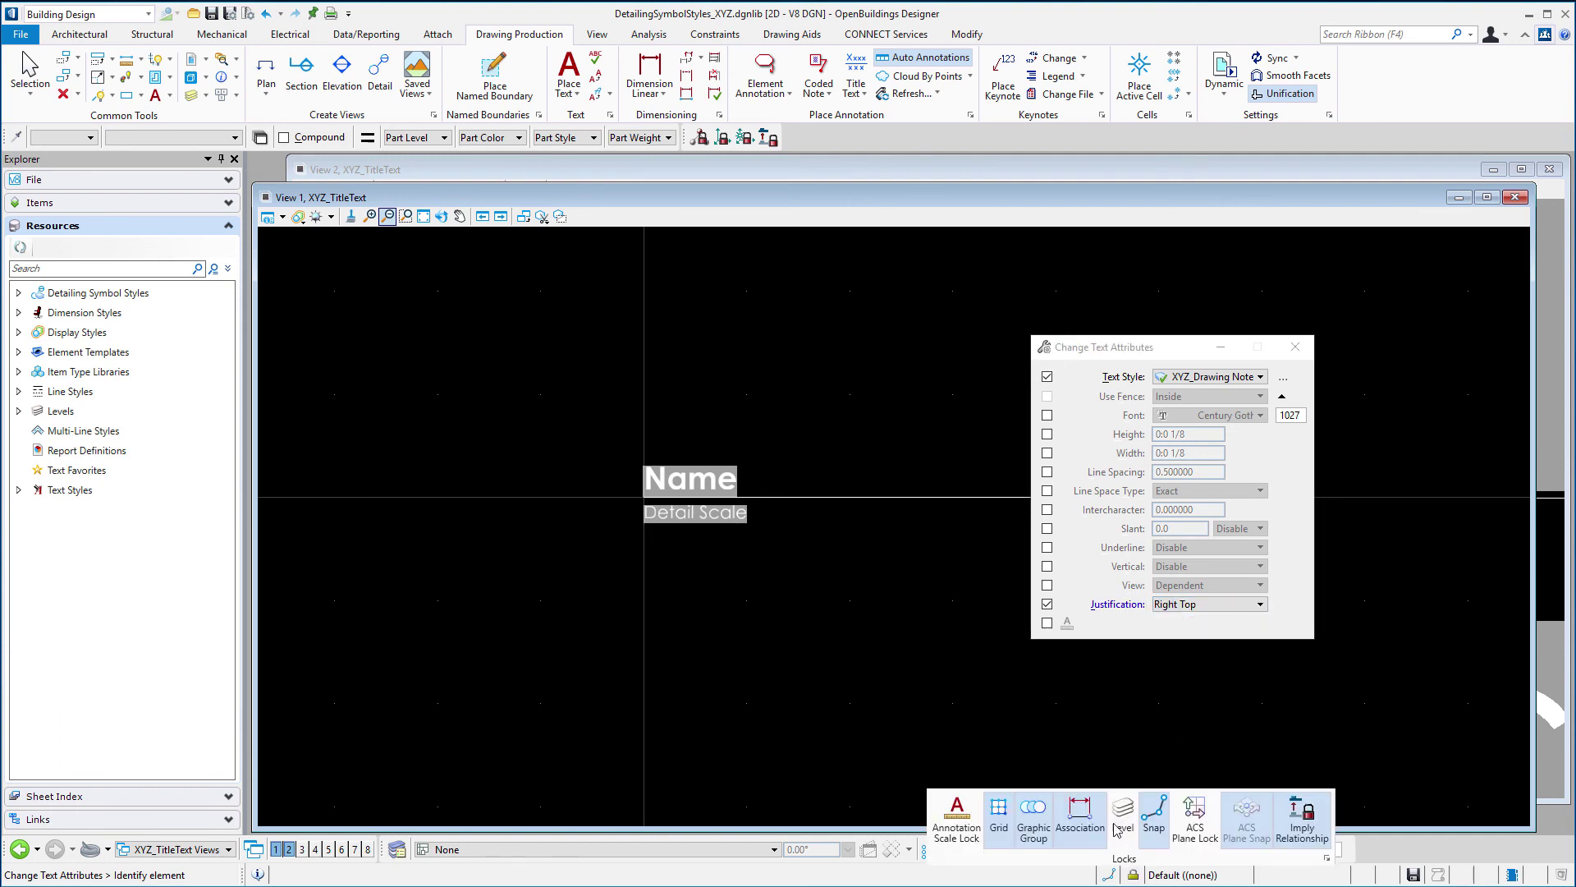
left_click(716, 512)
- Move Detail Scale to the right end of the 6-inch line
right_click(688, 552)
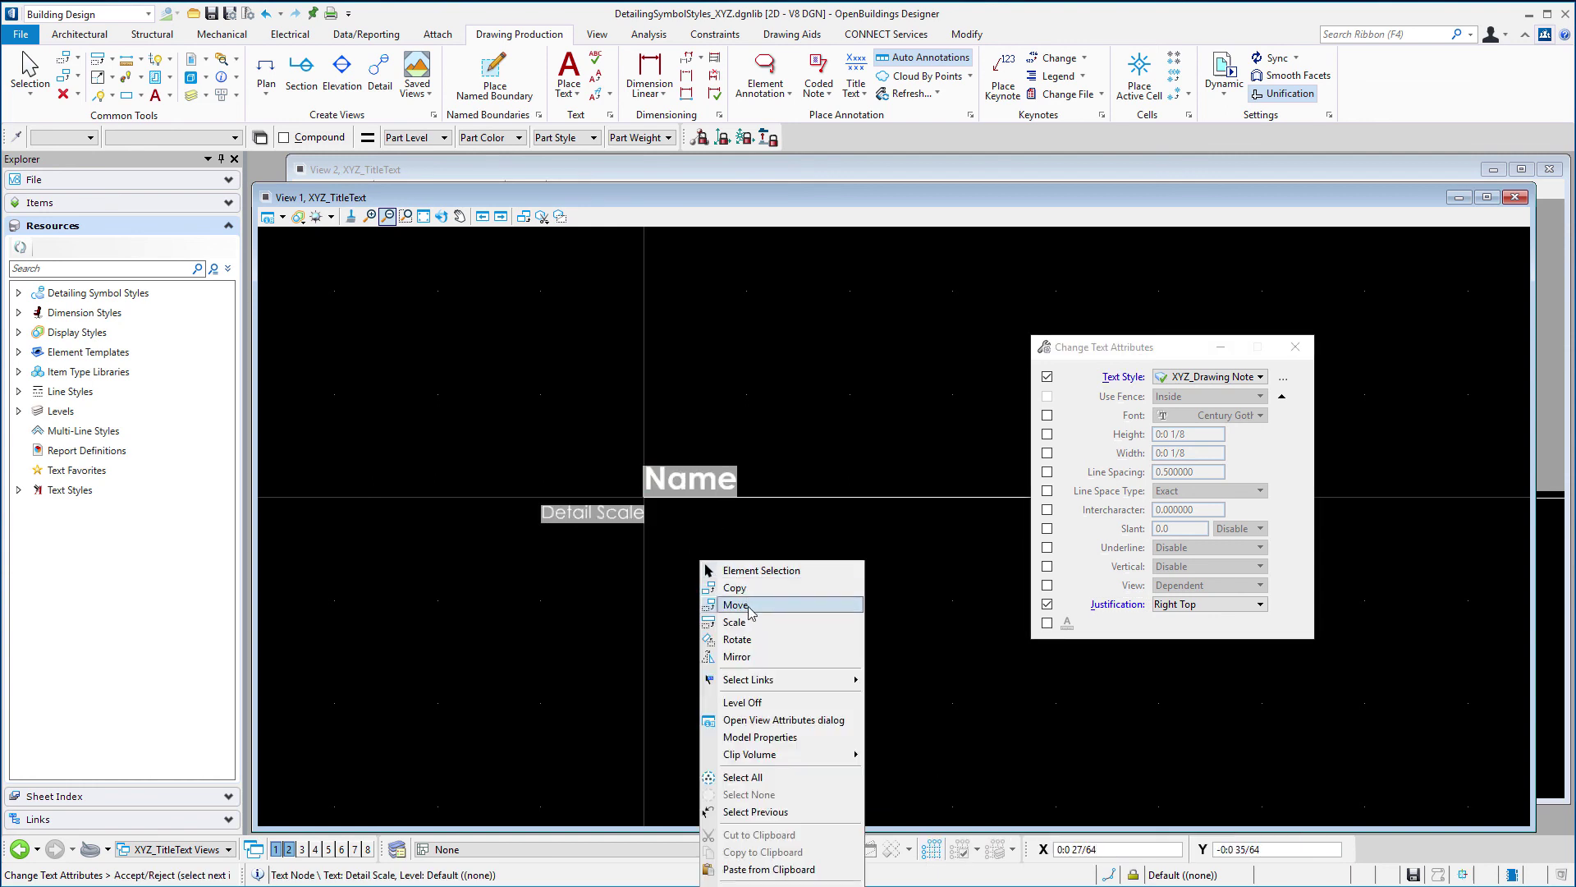
left_click(743, 606)
left_click(644, 505)
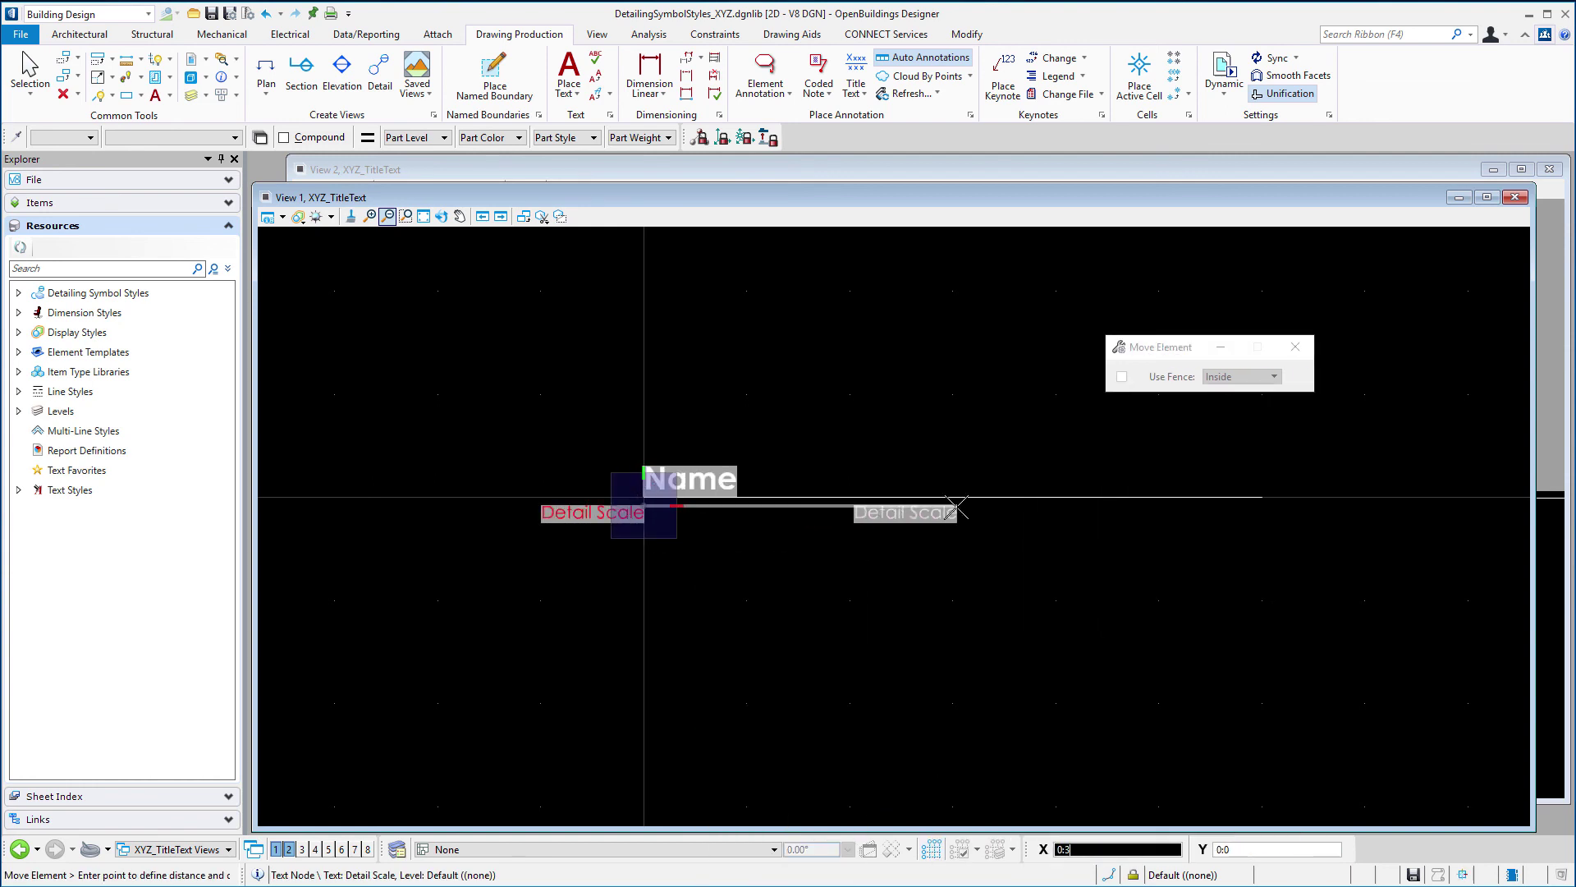
left_click(1263, 498)
scroll(579, 603, "down", 2)
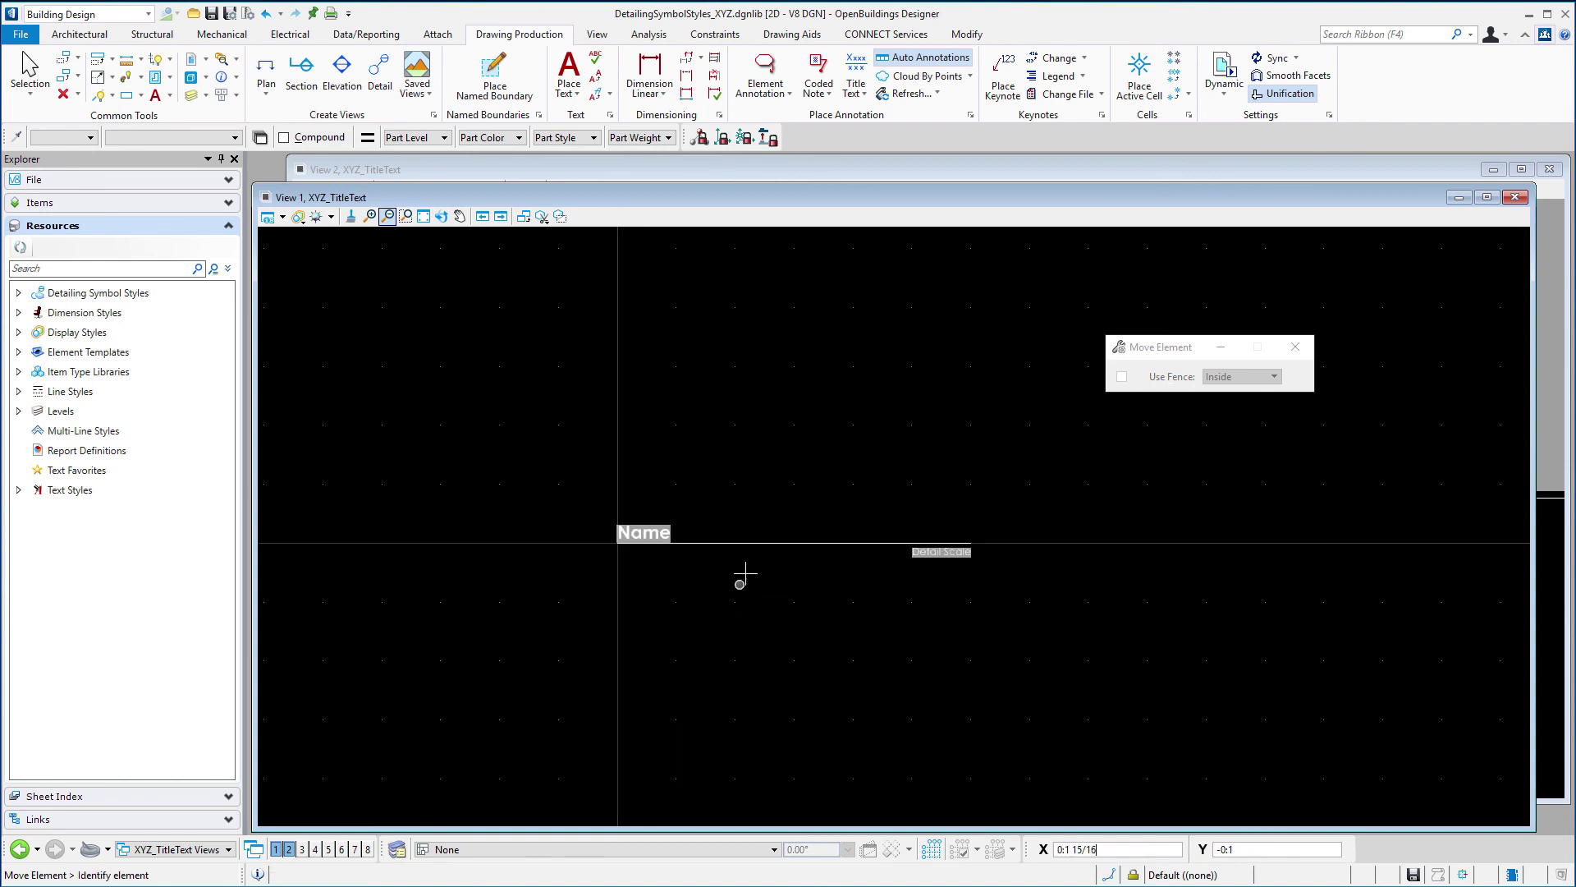
scroll(735, 575, "up", 2)
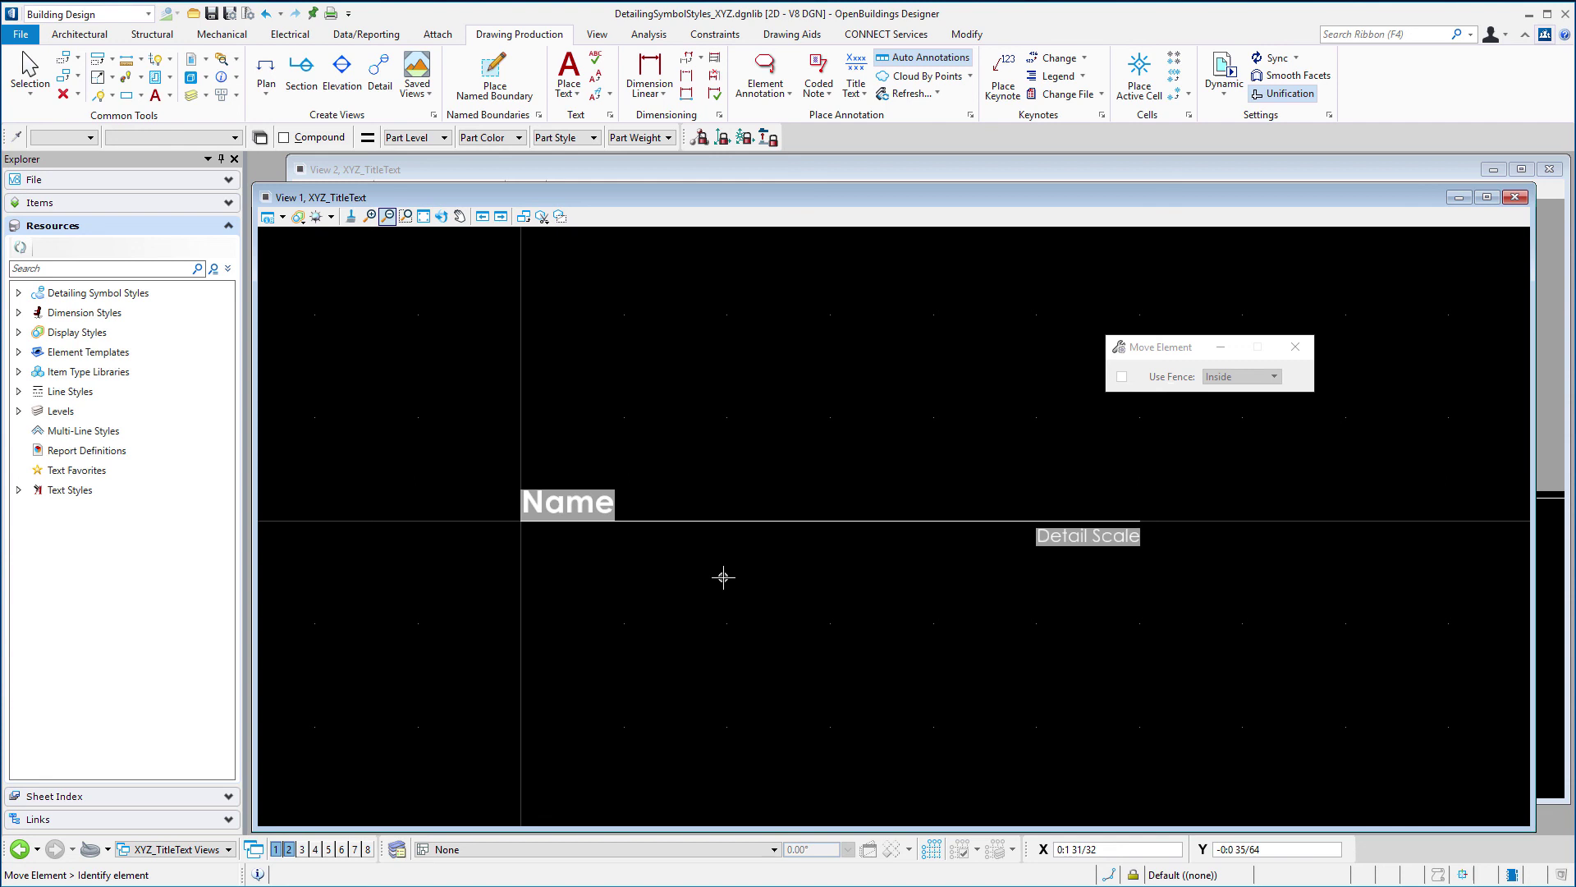